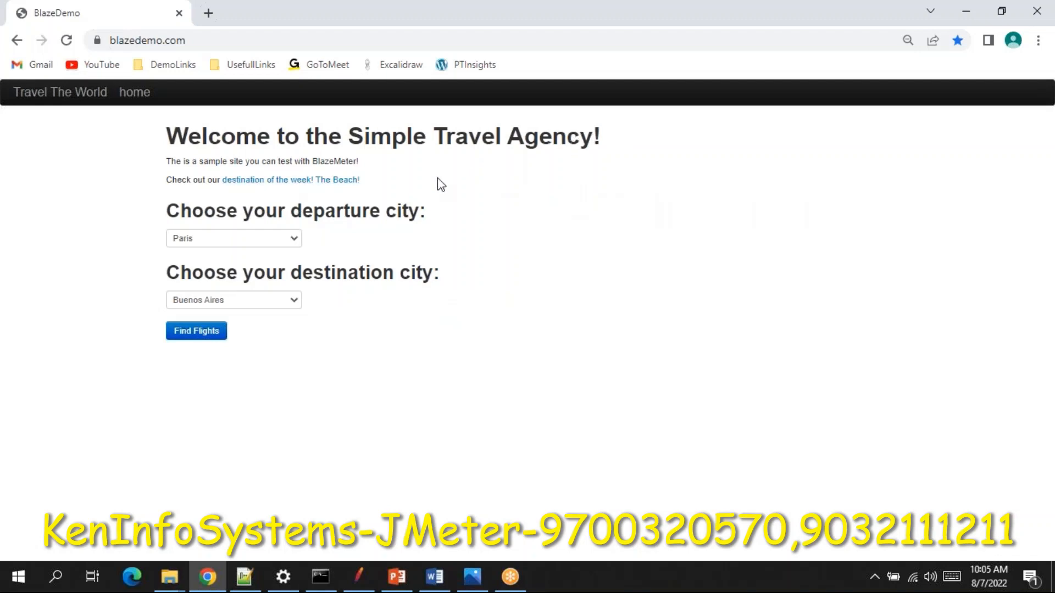
- Find flights from Boston to London and choose the Aer Lingus flight
click(293, 247)
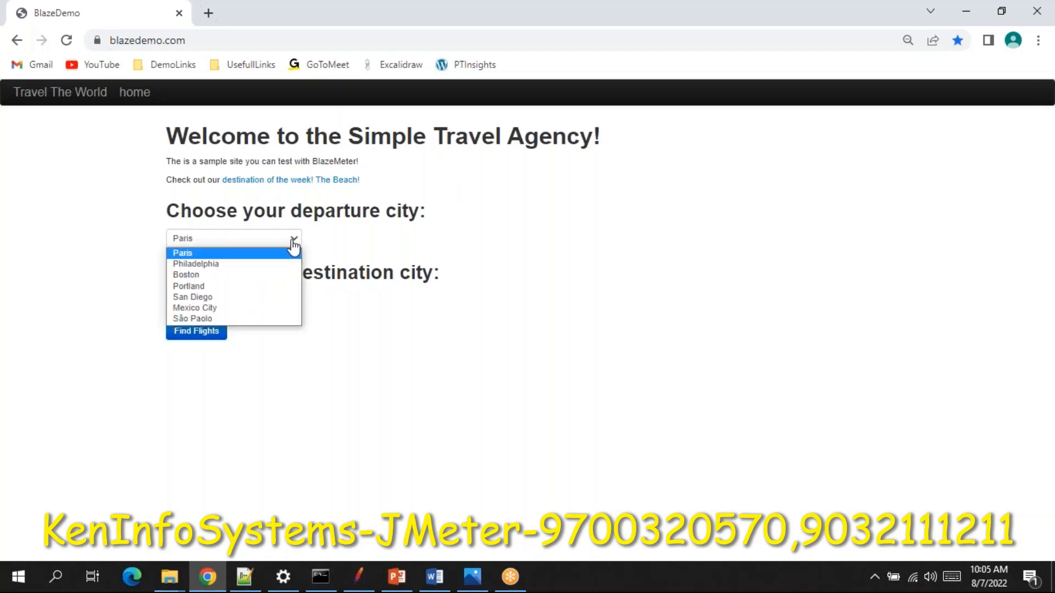
click(215, 279)
click(261, 301)
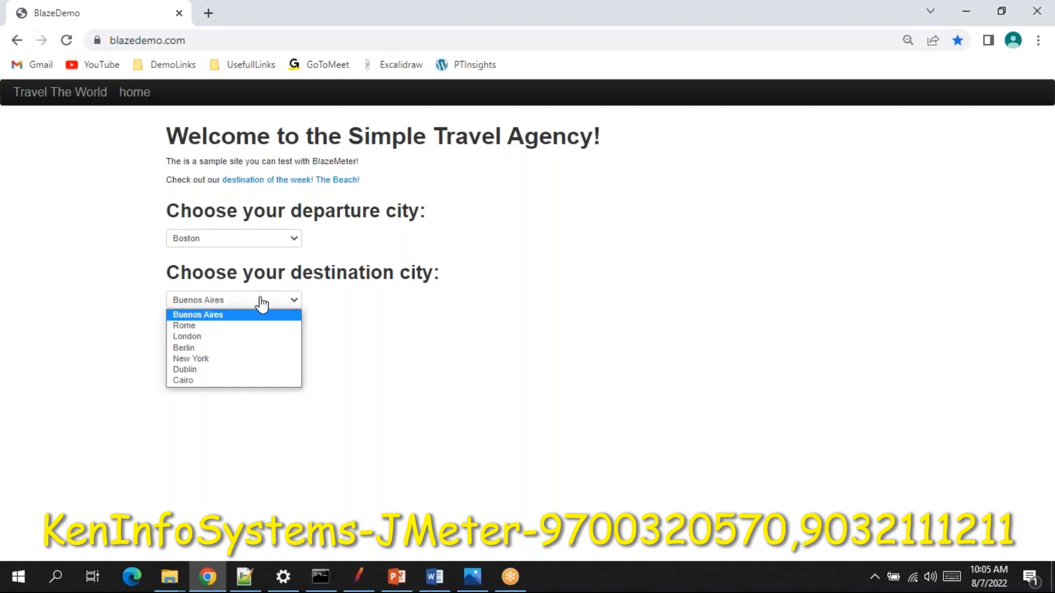
key(Down)
key(Down)
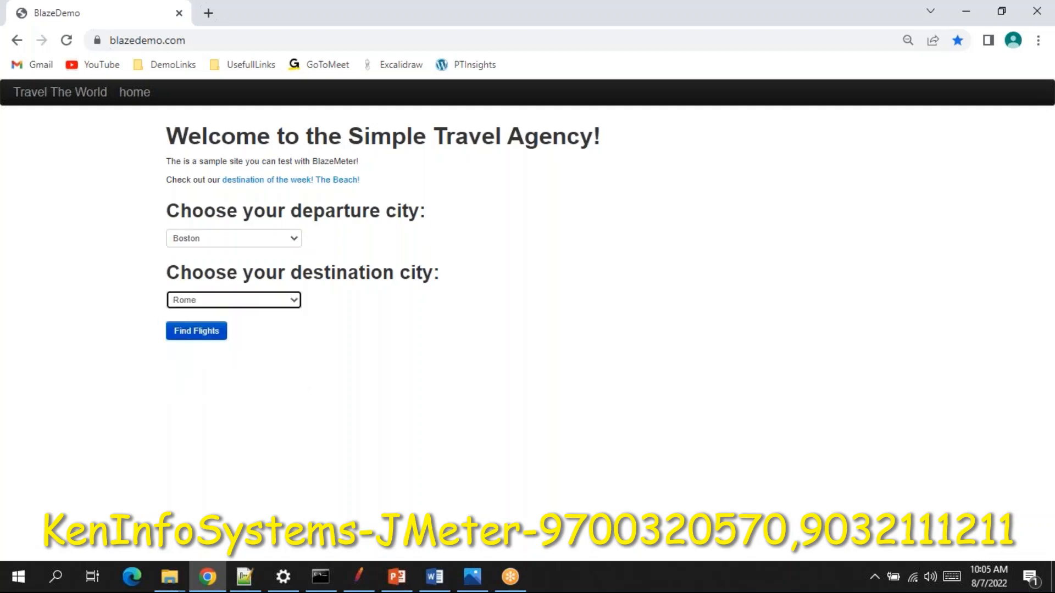
click(201, 333)
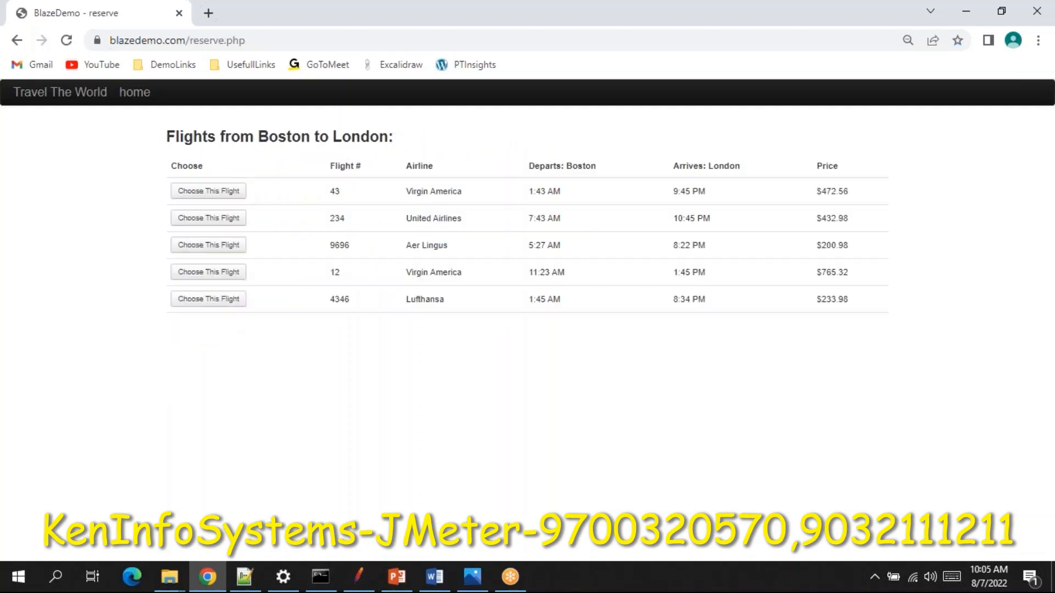
click(198, 250)
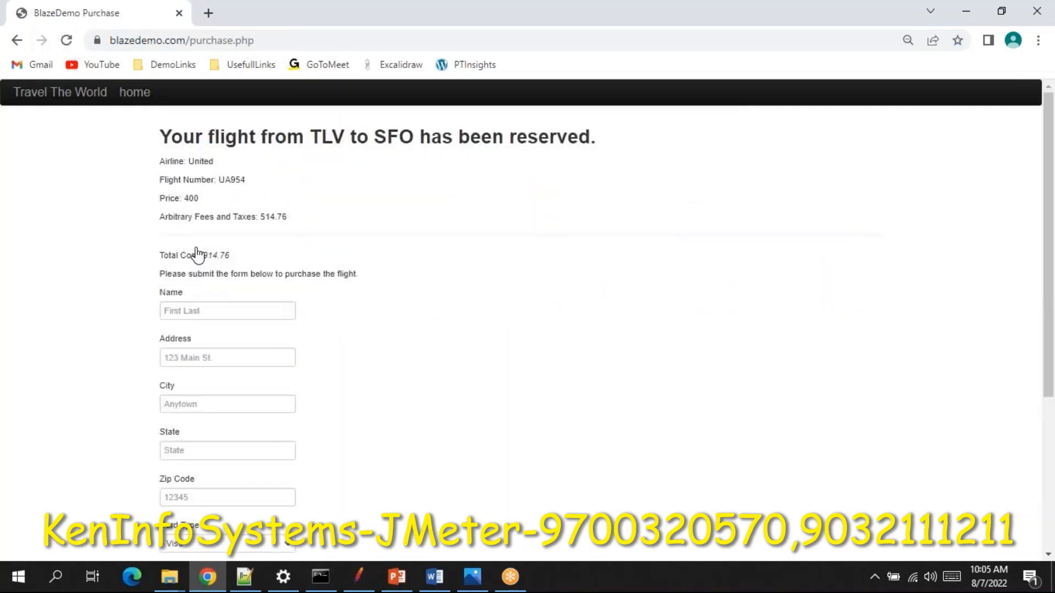
- Fill in the name, address, city, state and zip code on the flight purchase form
click(242, 309)
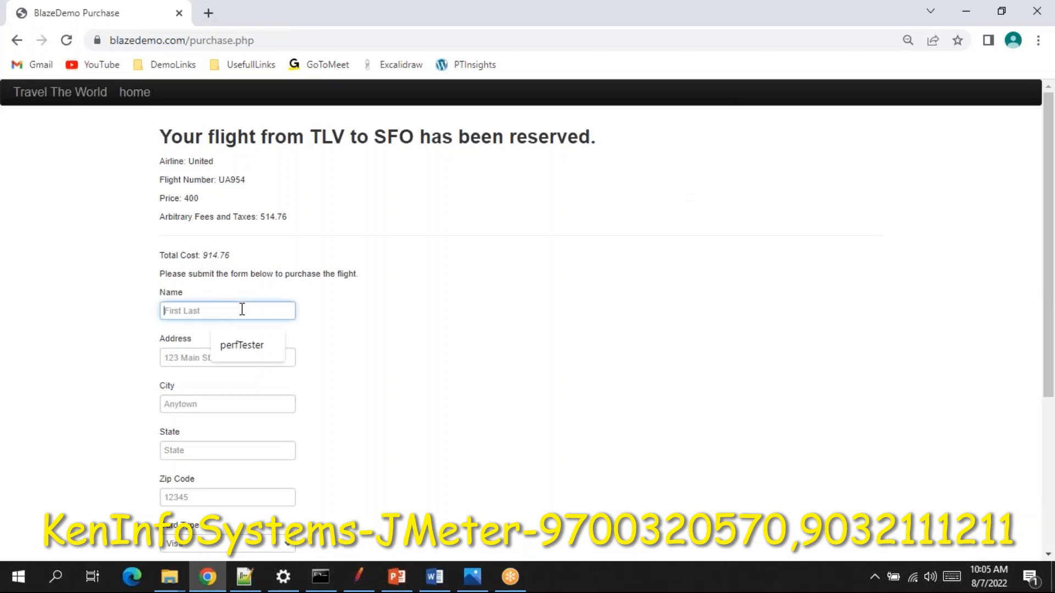
click(242, 345)
click(253, 358)
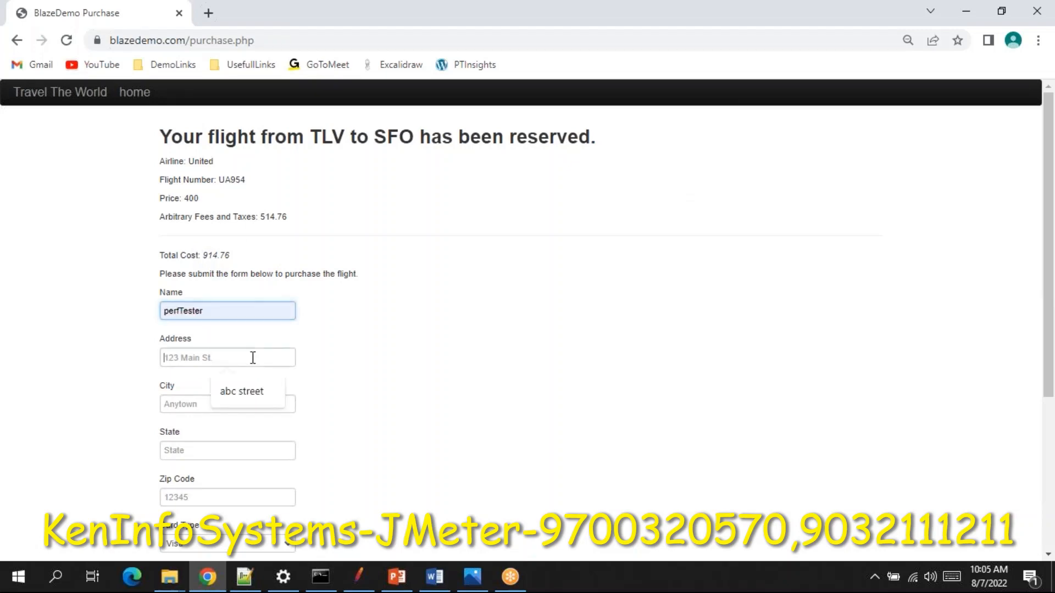
click(258, 405)
click(250, 400)
text(hyd)
key(Tab)
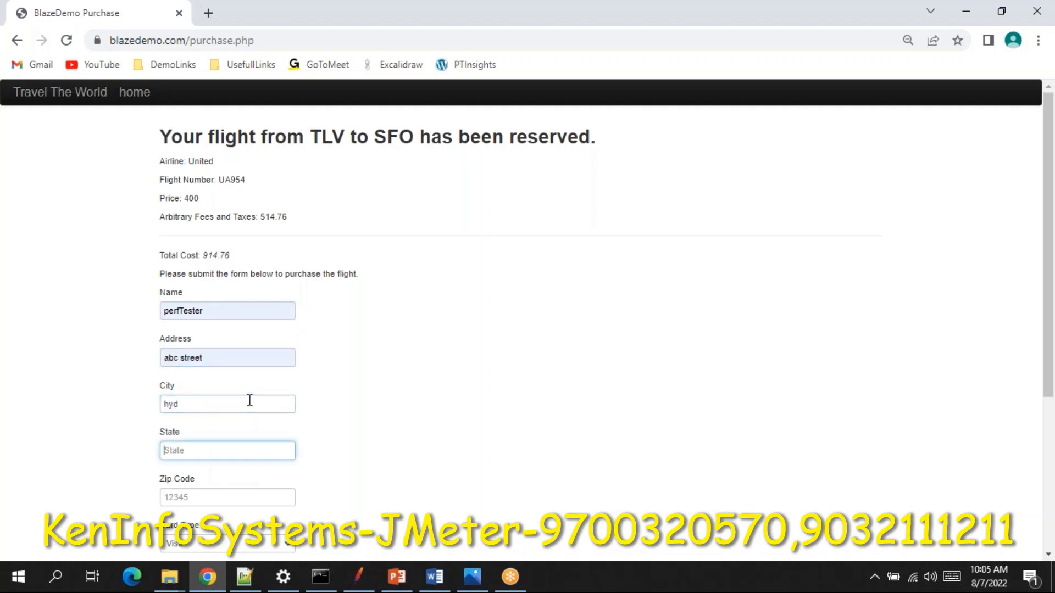
text(ts)
key(Tab)
text(12345)
key(Tab)
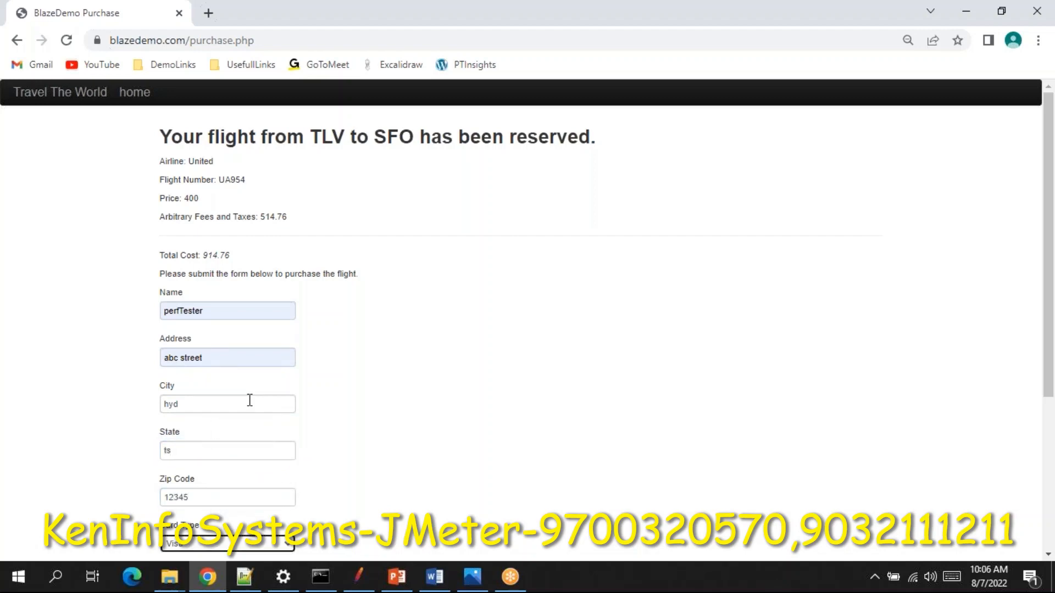
- Purchase the flight with the card number left blank, and decline saving the address in the browser
key(Tab)
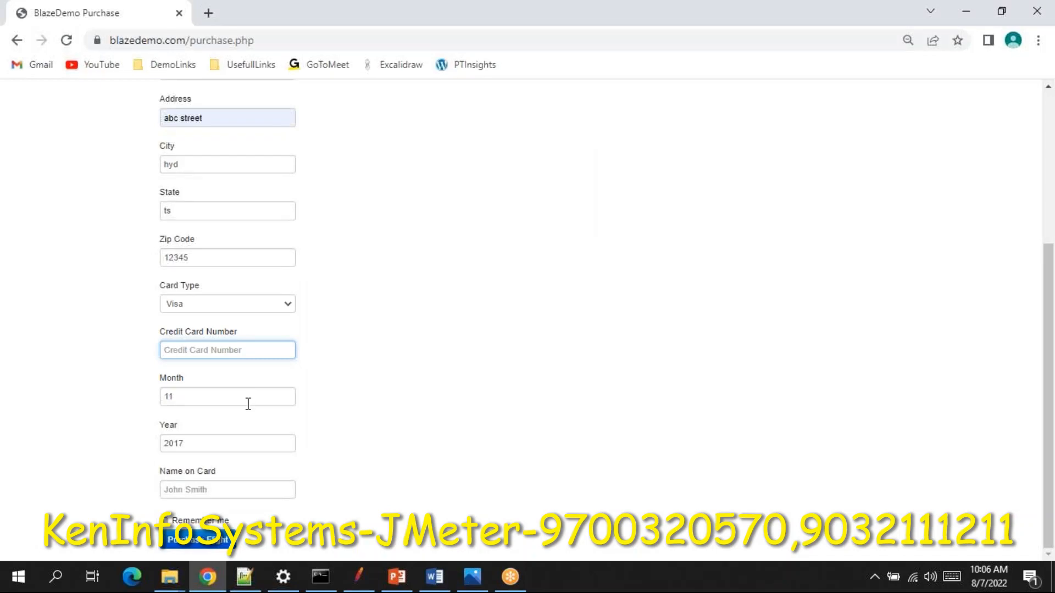
click(196, 544)
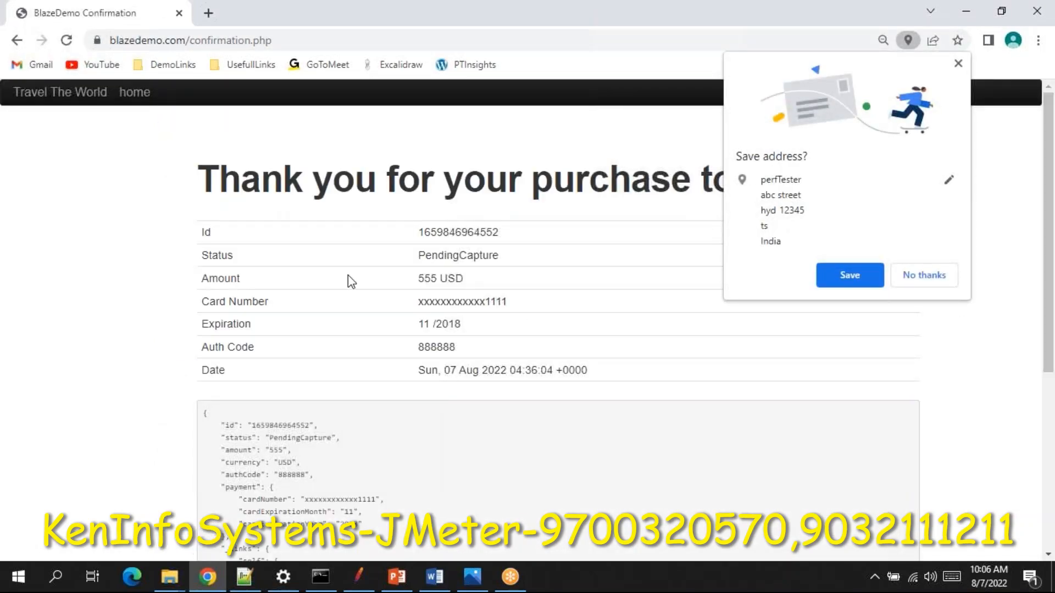
click(921, 277)
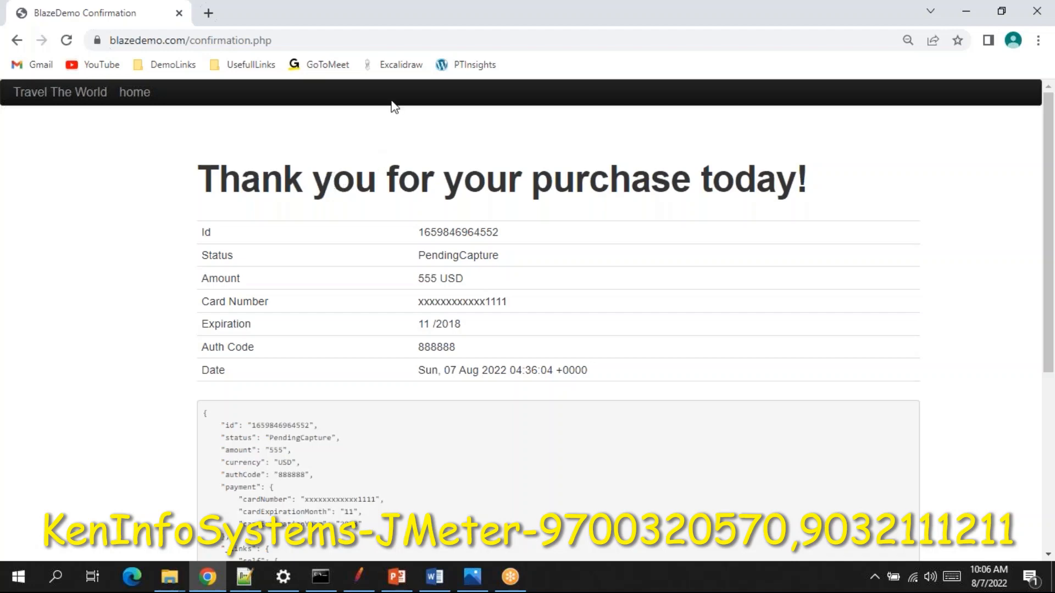
- Open a new browser tab and close the purchase confirmation page
click(209, 13)
click(180, 13)
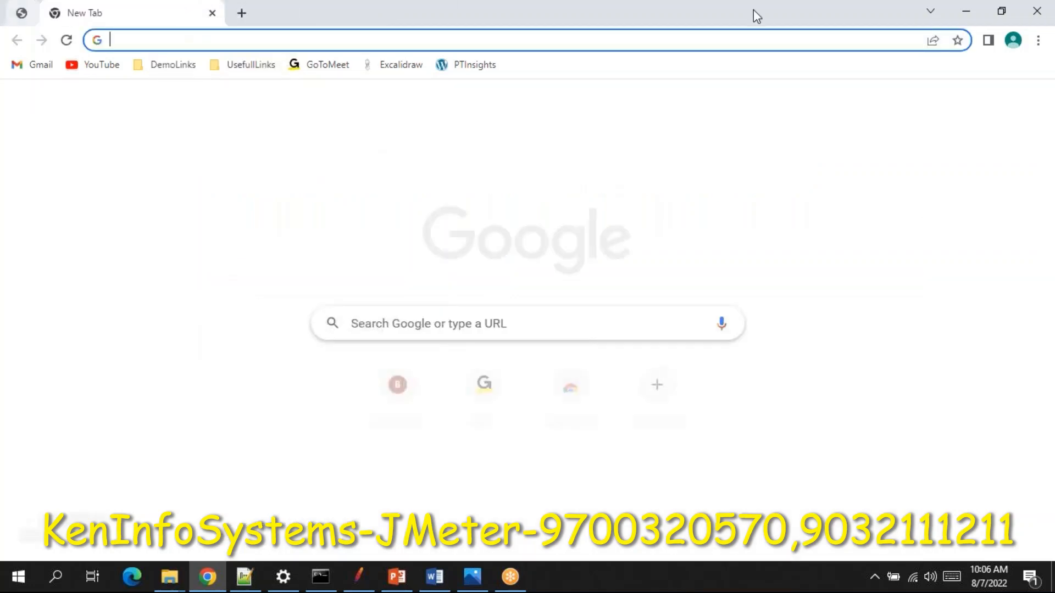
click(780, 22)
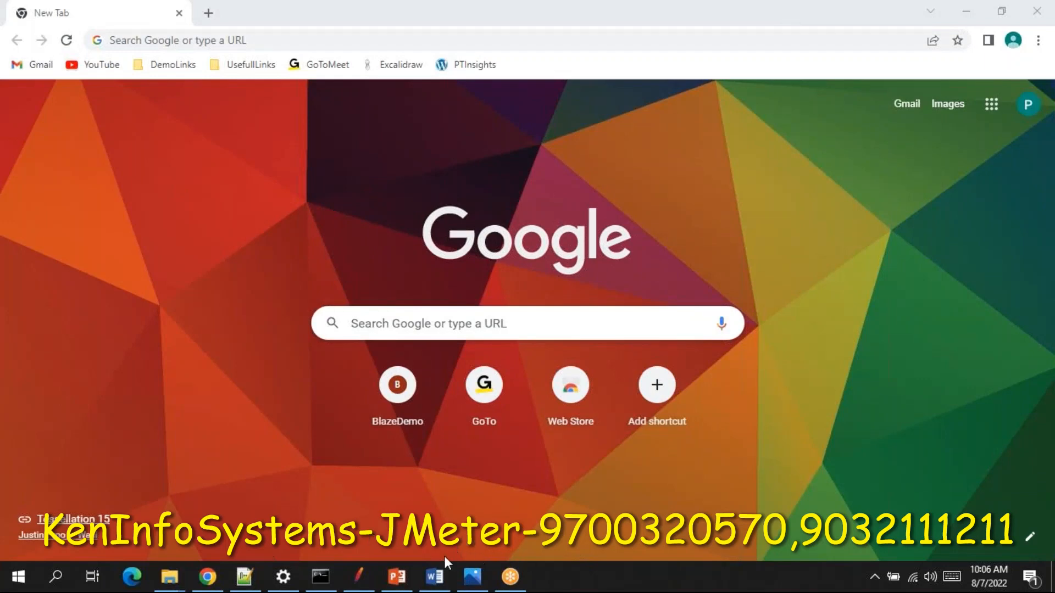
- Switch to Apache JMeter and zoom the interface in by three levels
click(367, 569)
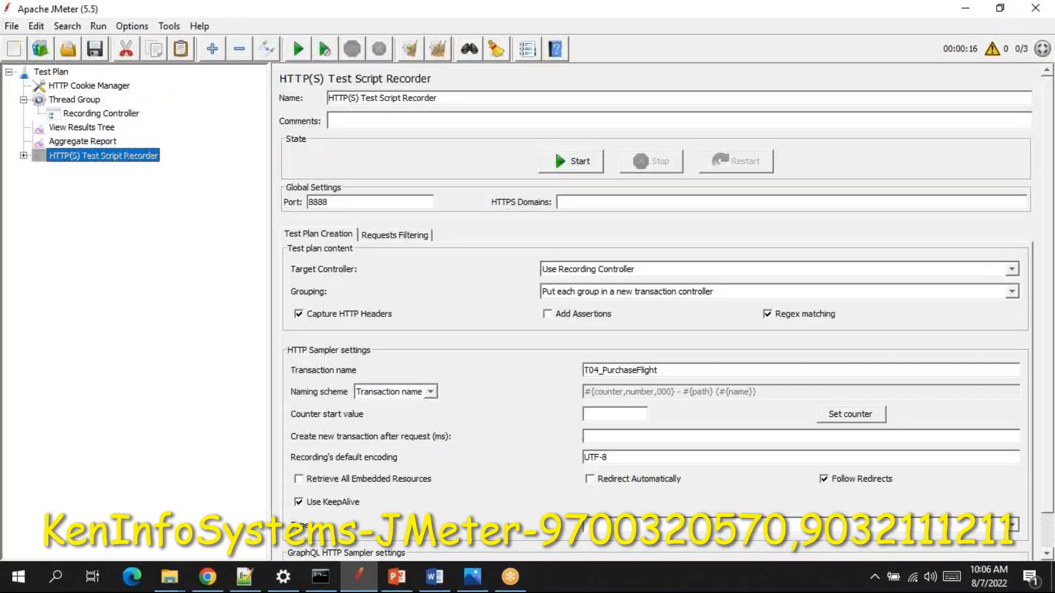
click(790, 29)
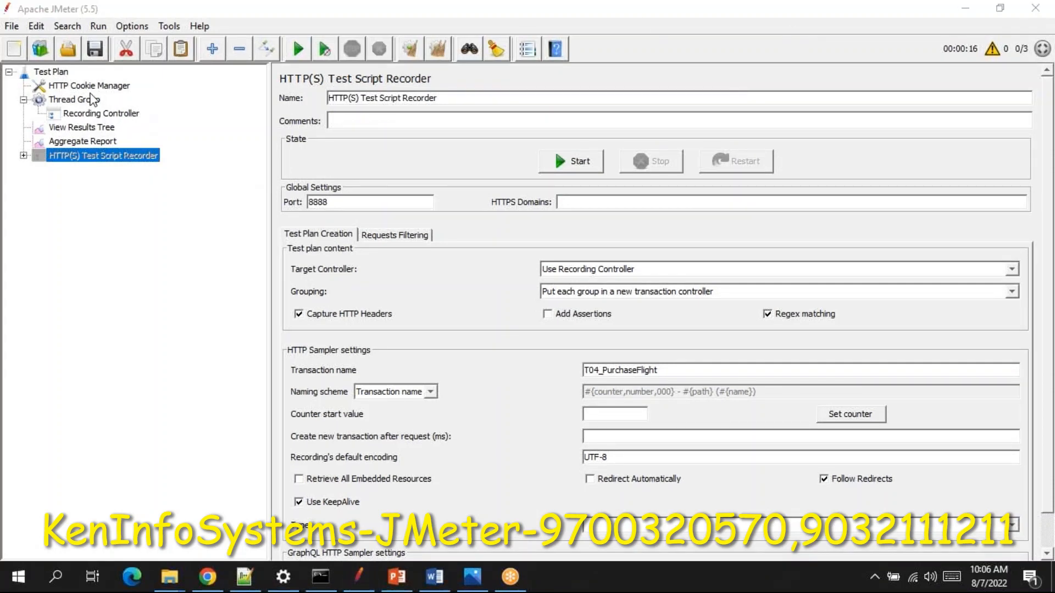
click(218, 14)
click(136, 27)
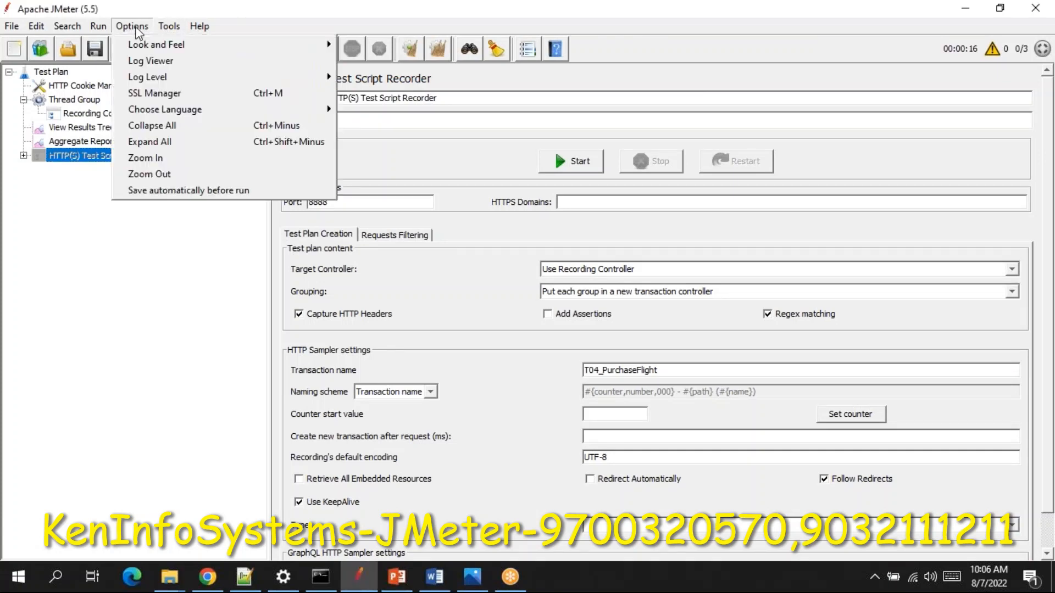
click(160, 158)
click(131, 27)
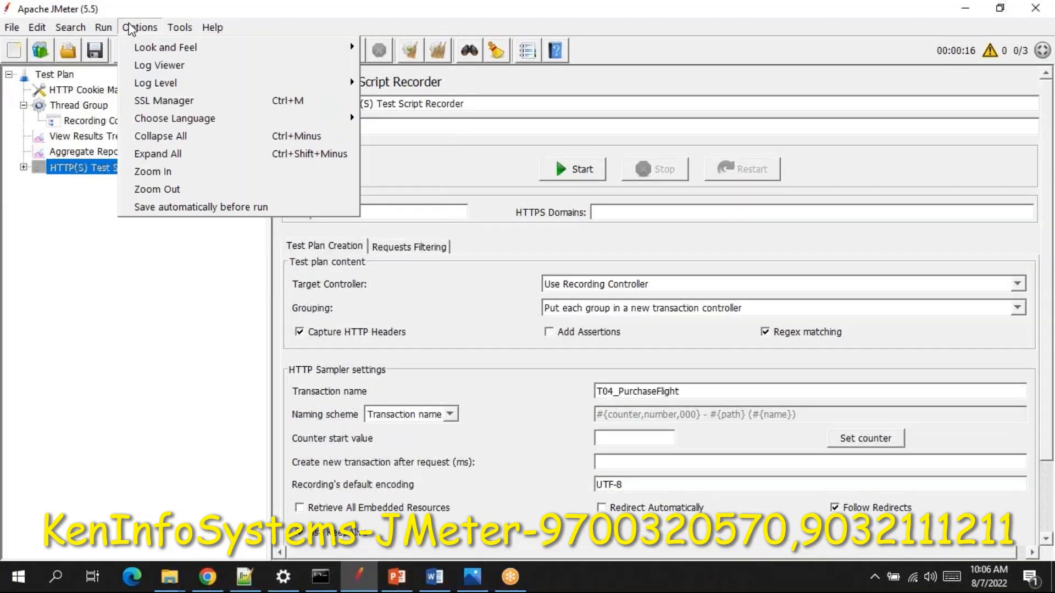
click(159, 172)
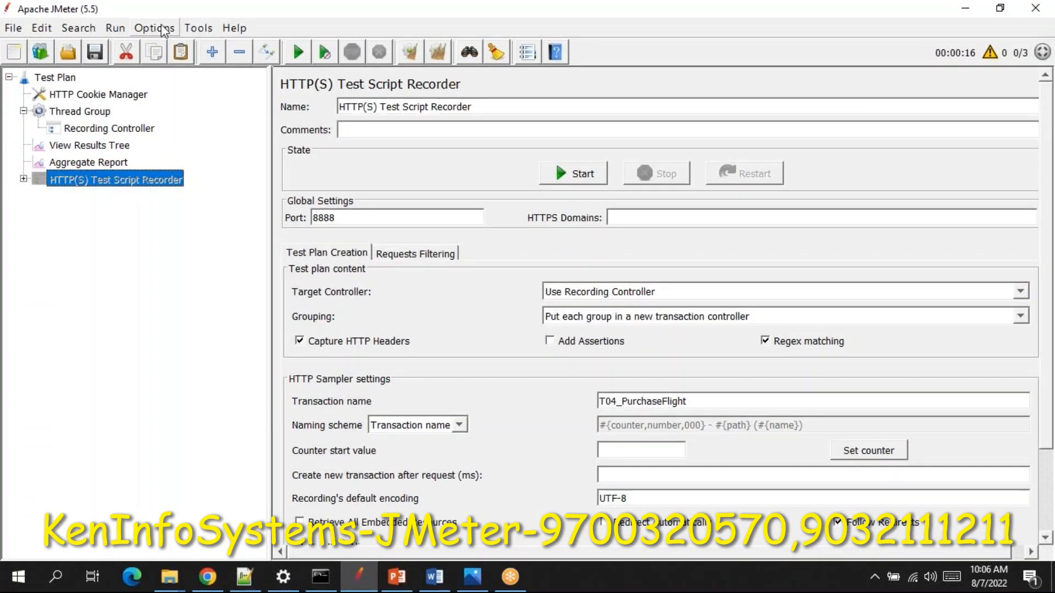
click(163, 29)
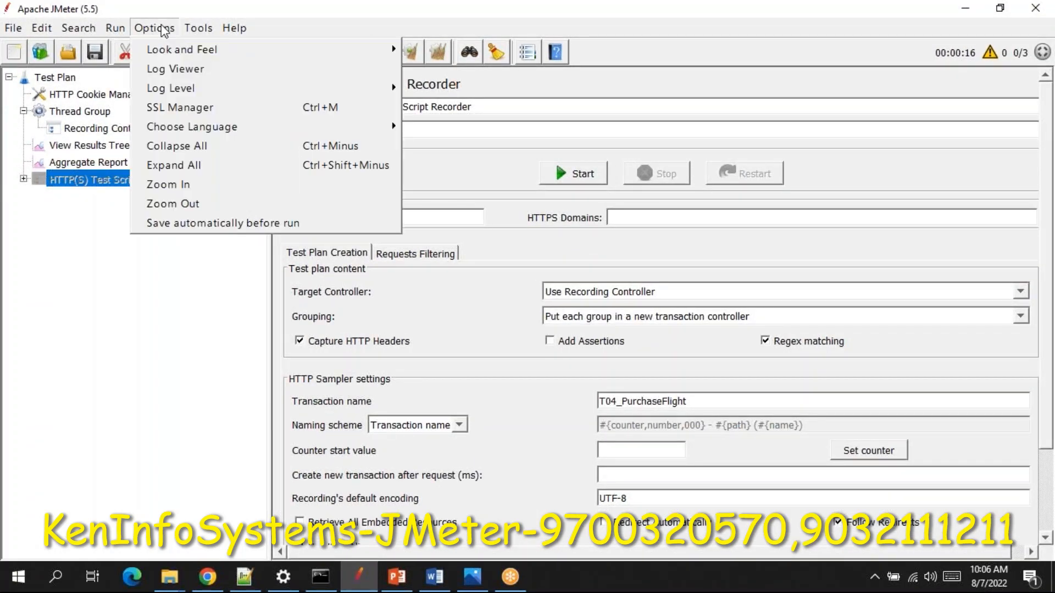
click(187, 184)
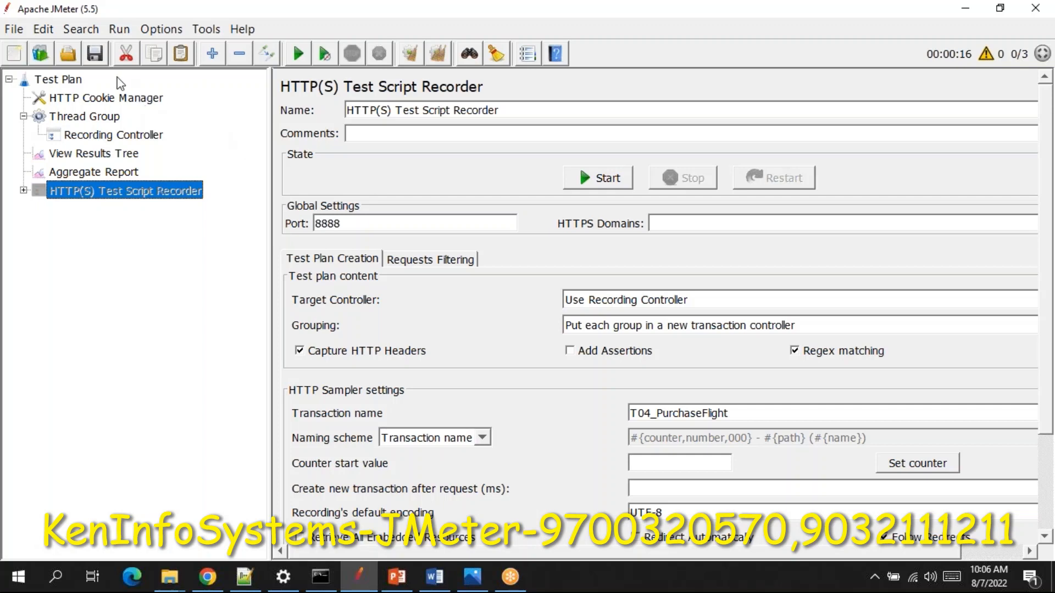
- Set the Thread Group to 1 user, a ramp-up period of 1 second and a loop count of 1
click(100, 138)
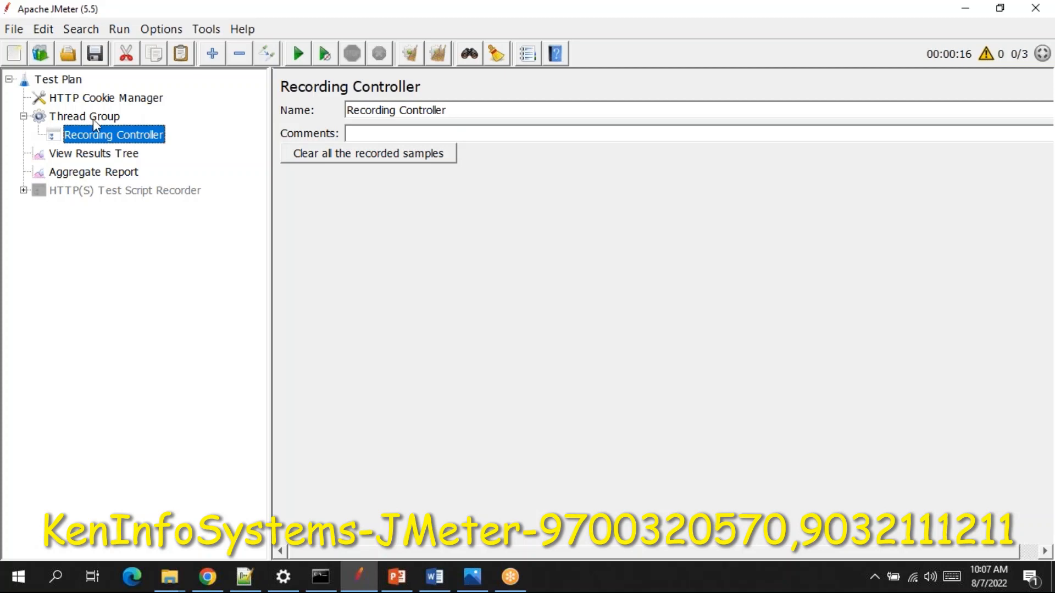
click(94, 119)
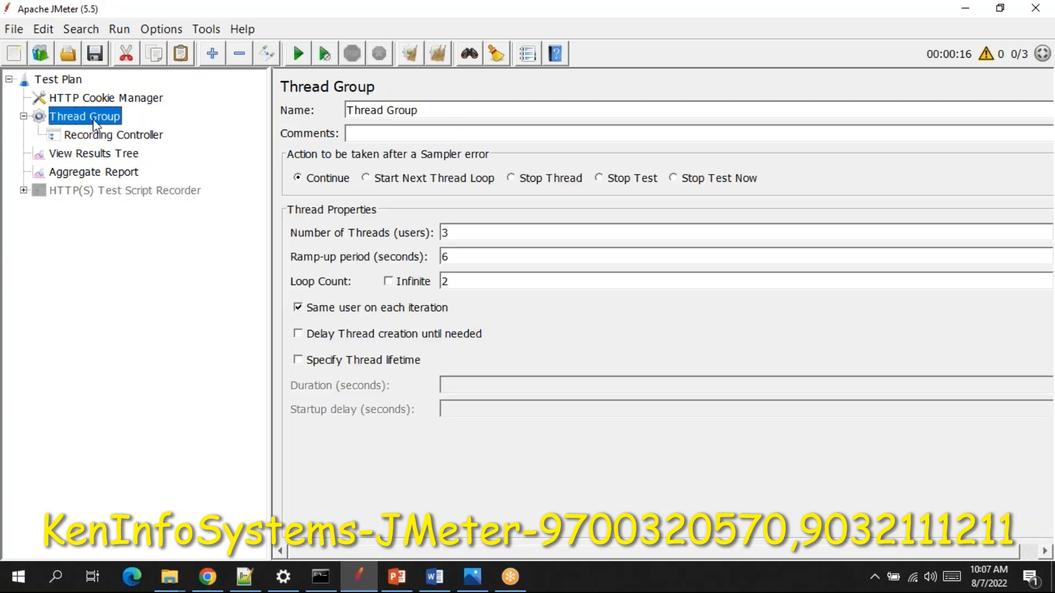
click(471, 237)
key(BackSpace)
text(1)
click(478, 254)
key(BackSpace)
text(1)
click(479, 279)
key(BackSpace)
text(1)
- Review the settings of the Test Plan, Thread Group, Recording Controller and HTTP(S) Test Script Recorder
click(132, 139)
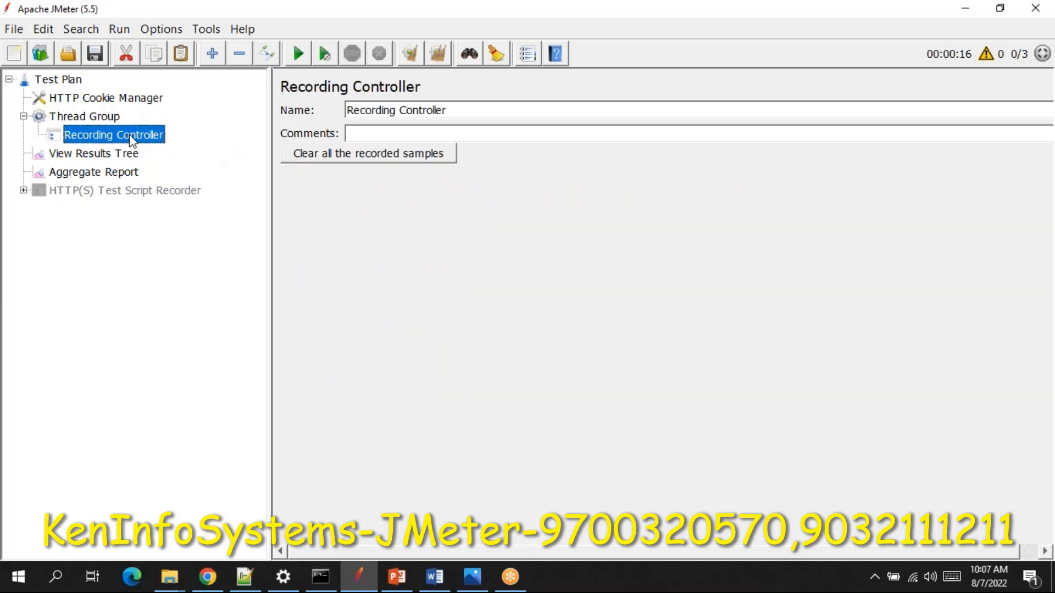
click(76, 87)
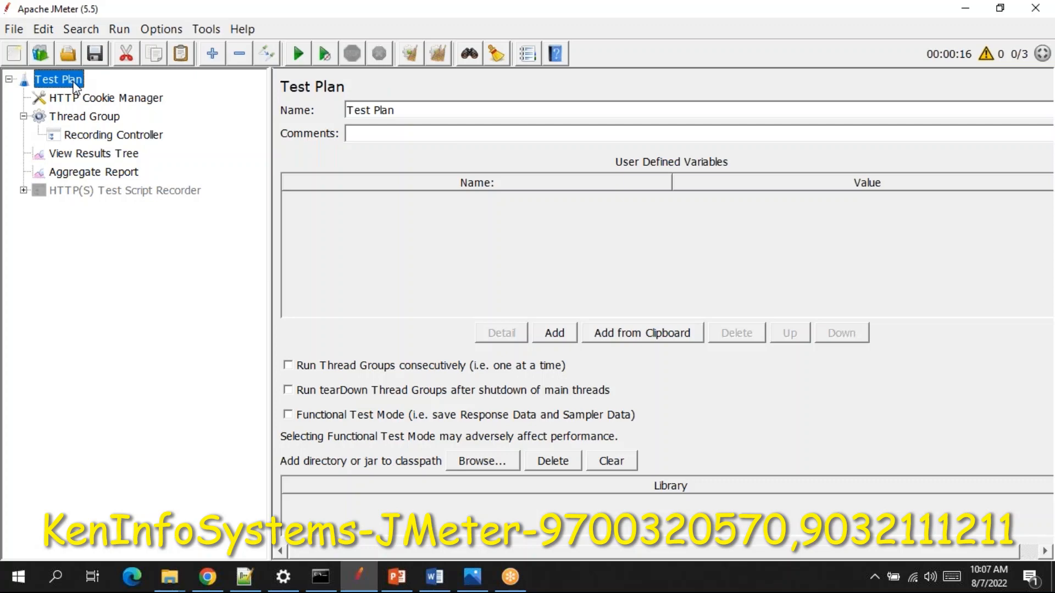
click(78, 121)
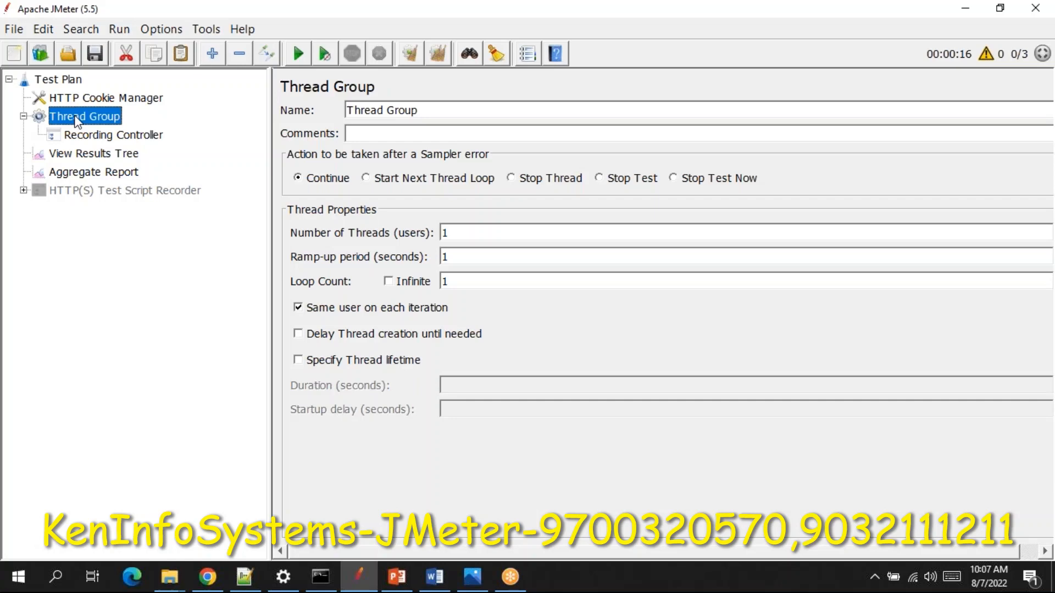
click(97, 134)
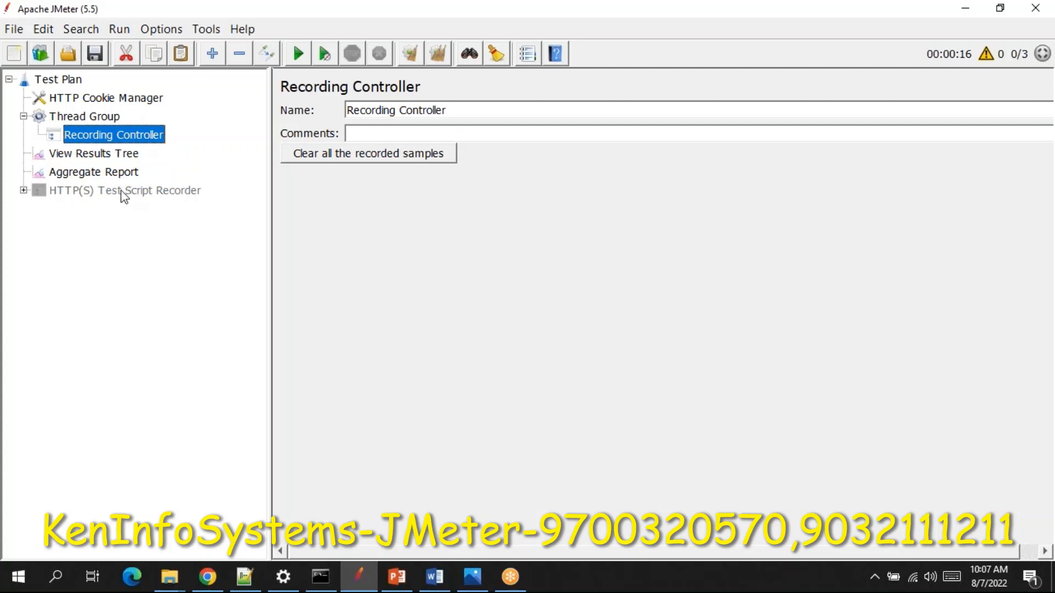
click(92, 188)
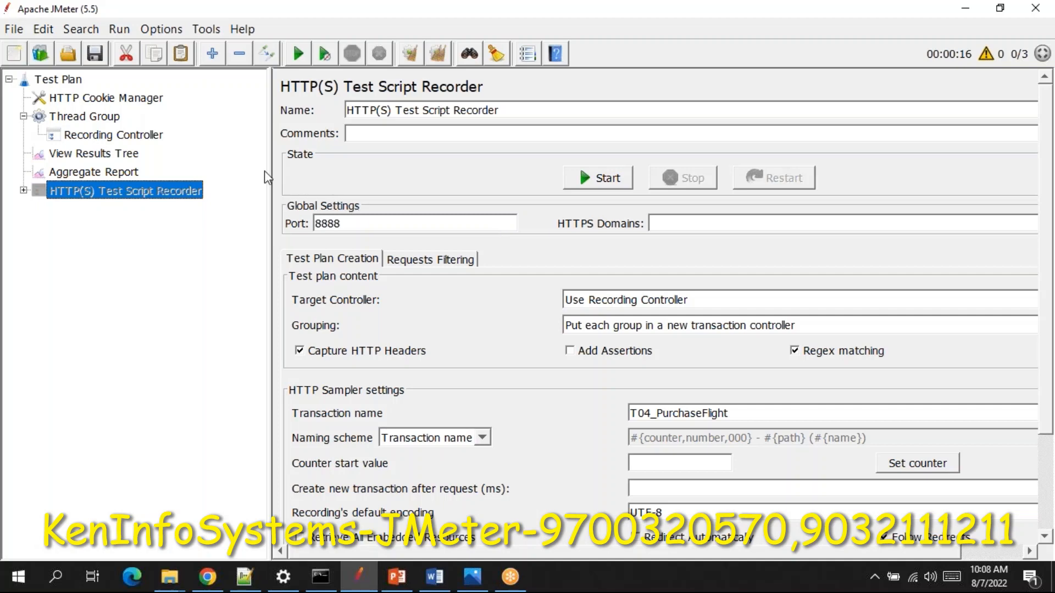
click(107, 143)
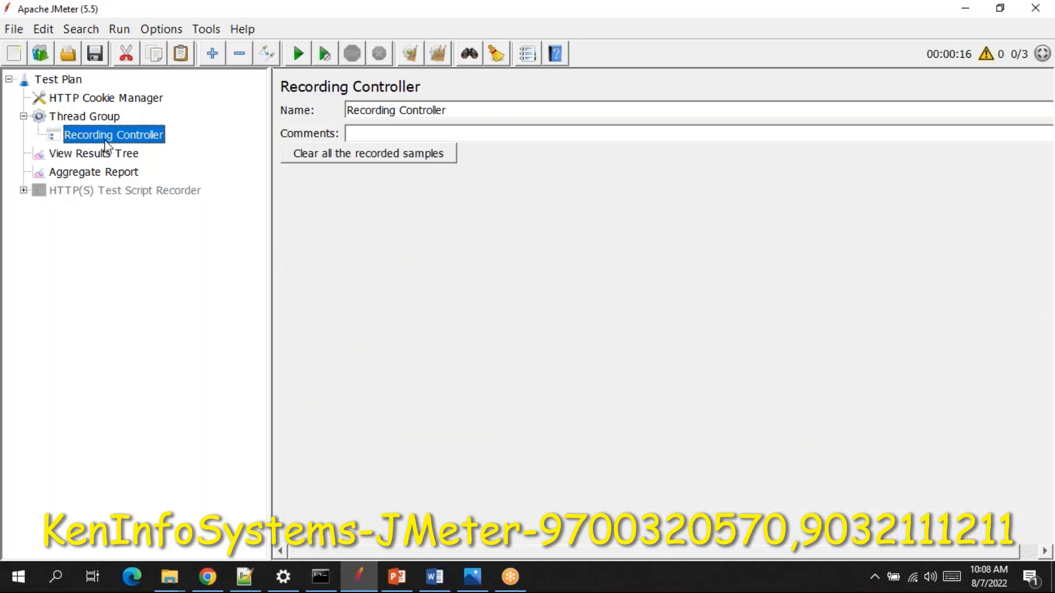
- Start the HTTP(S) Test Script Recorder, acknowledge the root CA certificate notice, and zoom the interface out one level
click(86, 191)
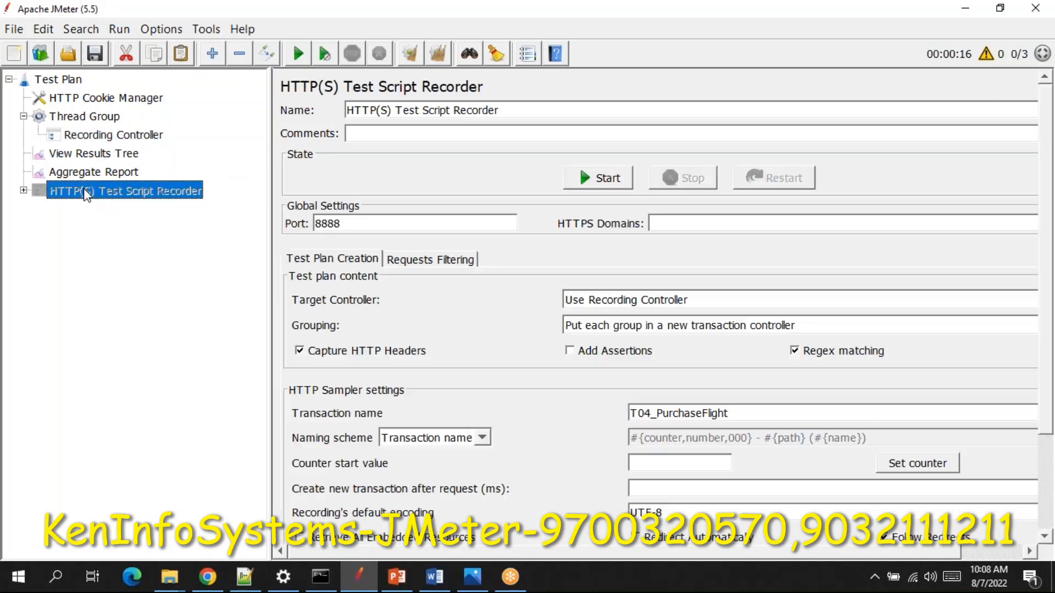
click(790, 27)
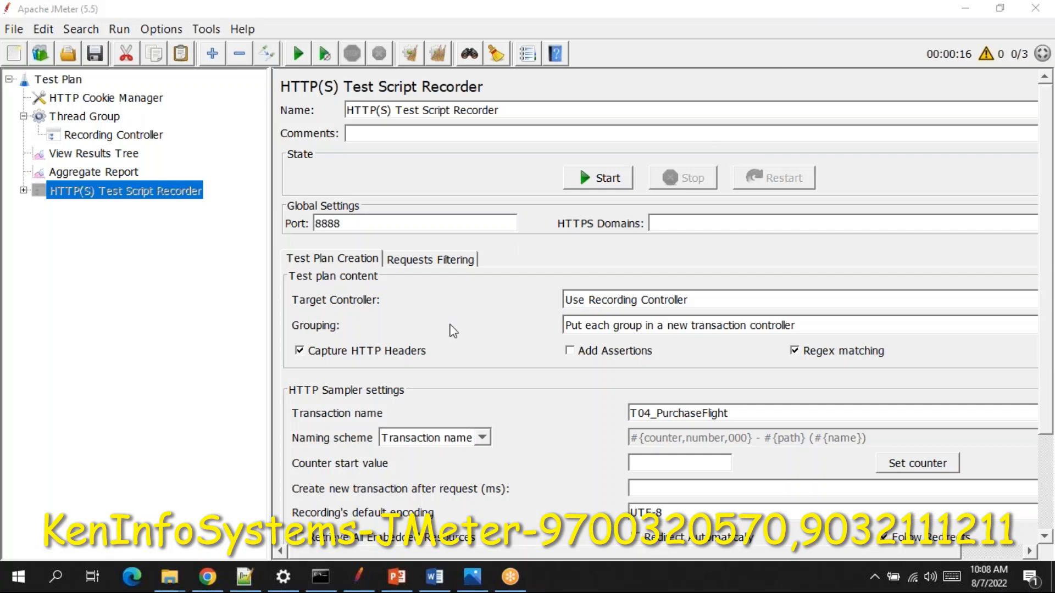
click(588, 178)
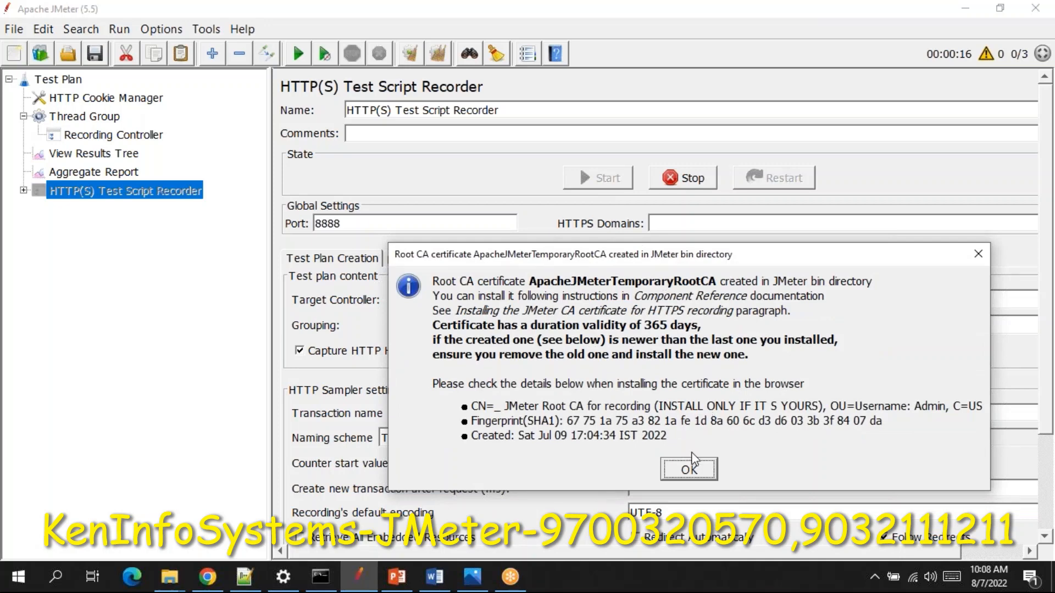
click(689, 470)
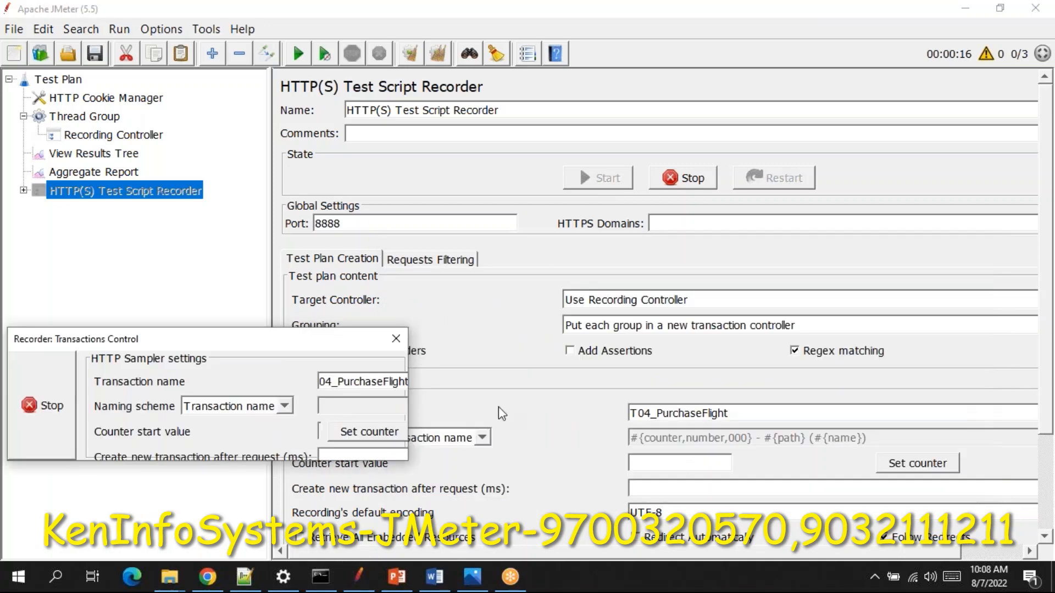
click(158, 33)
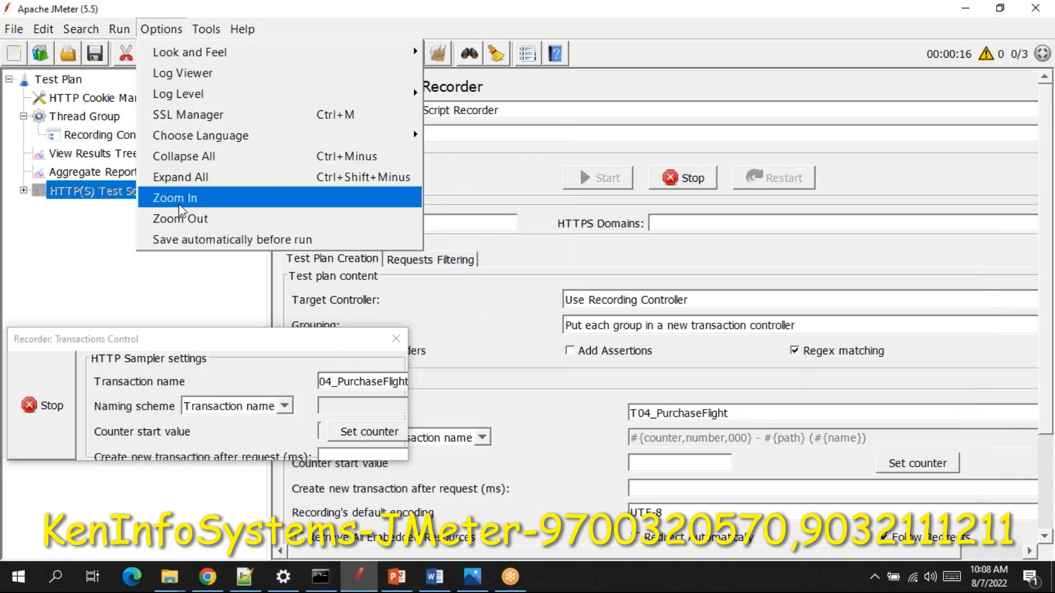
click(182, 218)
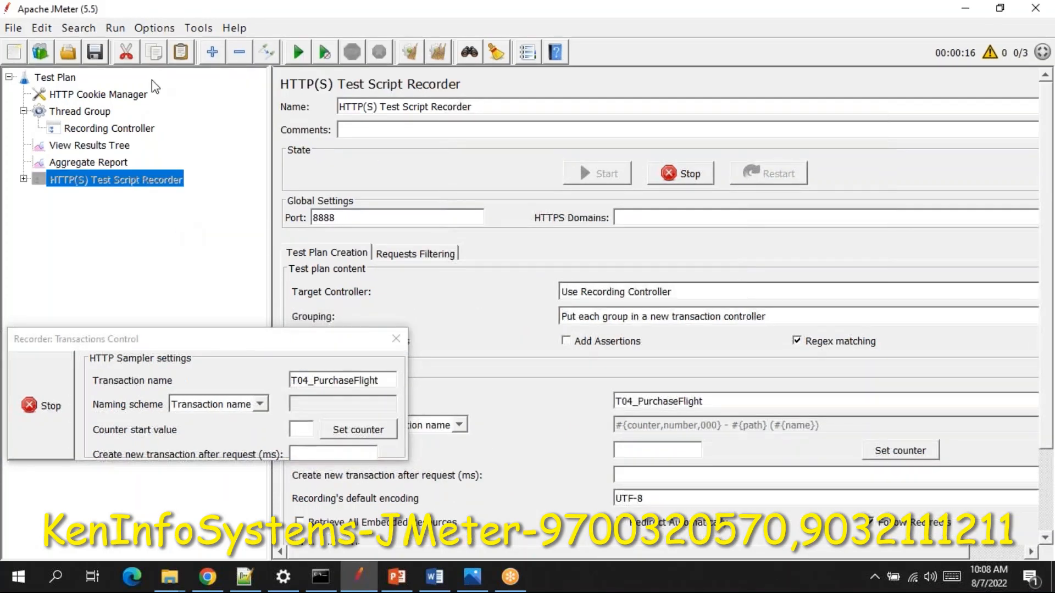
- Zoom the JMeter interface out by two levels
click(154, 27)
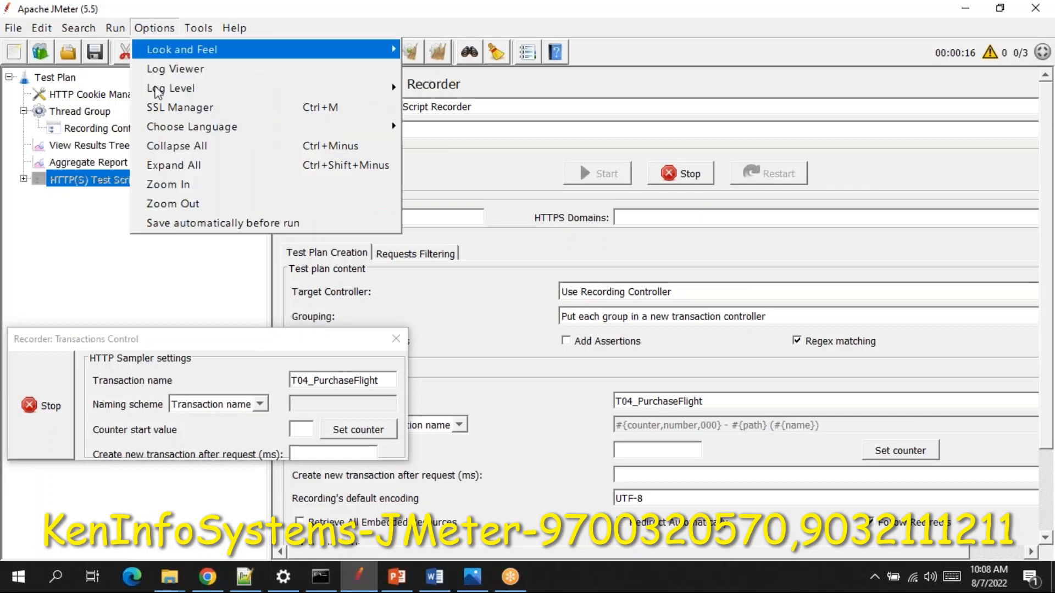
click(196, 206)
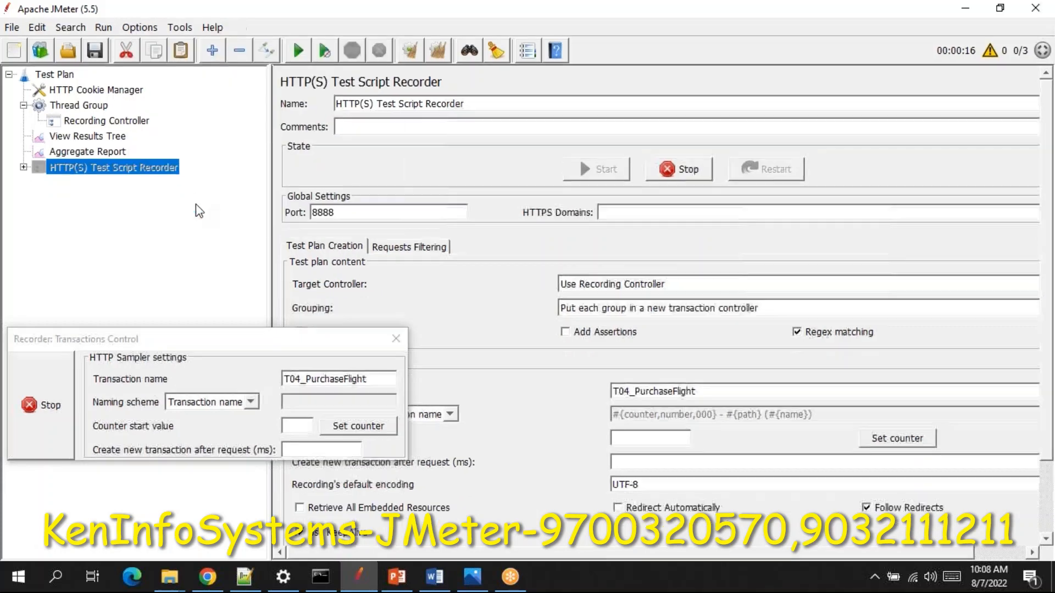
click(138, 27)
click(160, 189)
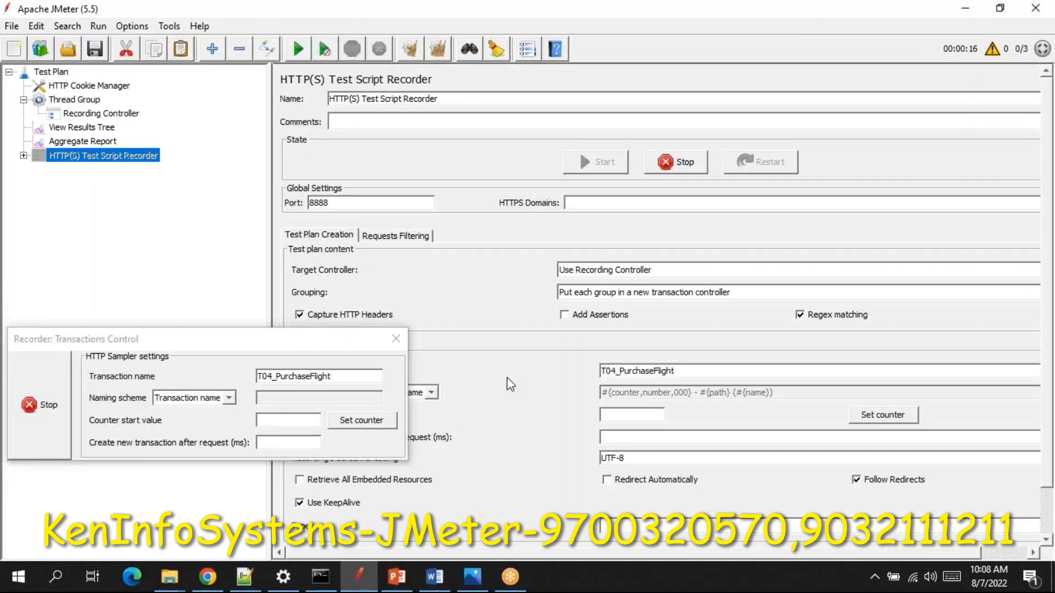
- Change the recorder's transaction name to T01_LaunchApplication
double_click(375, 376)
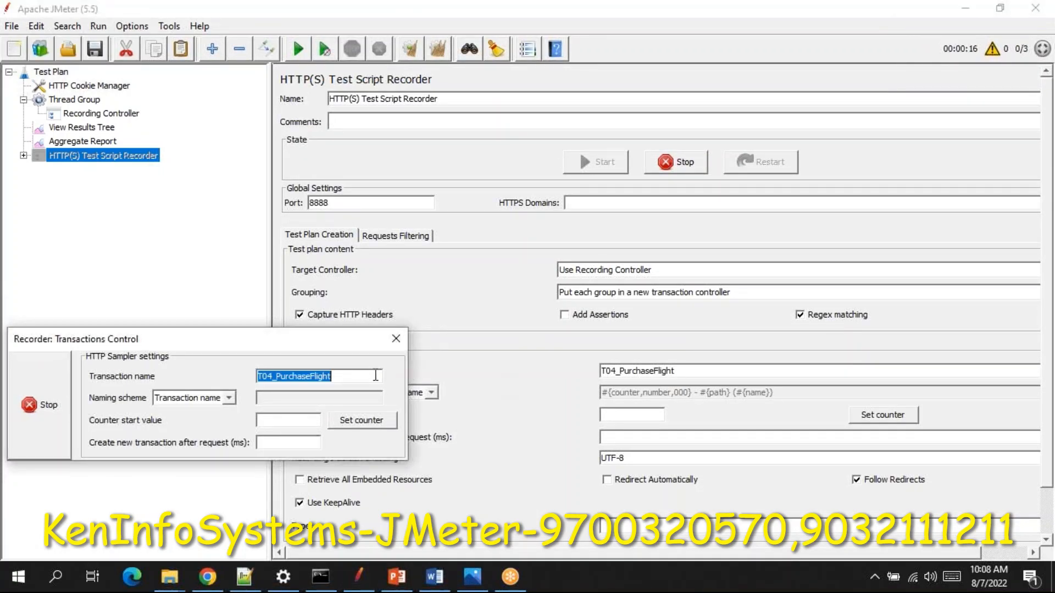
key(BackSpace)
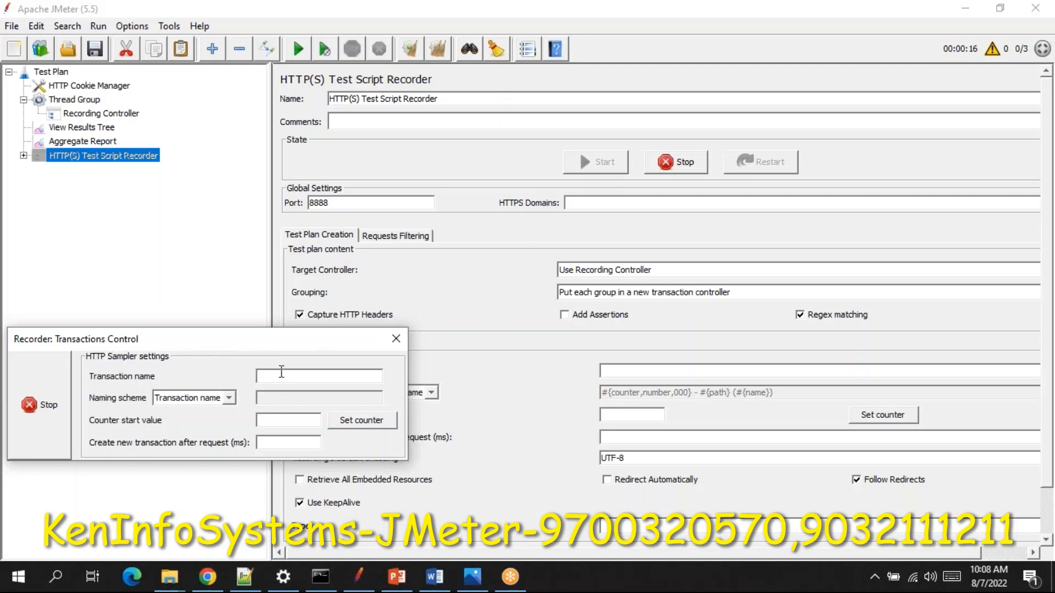
text(T01_LaunchApplication)
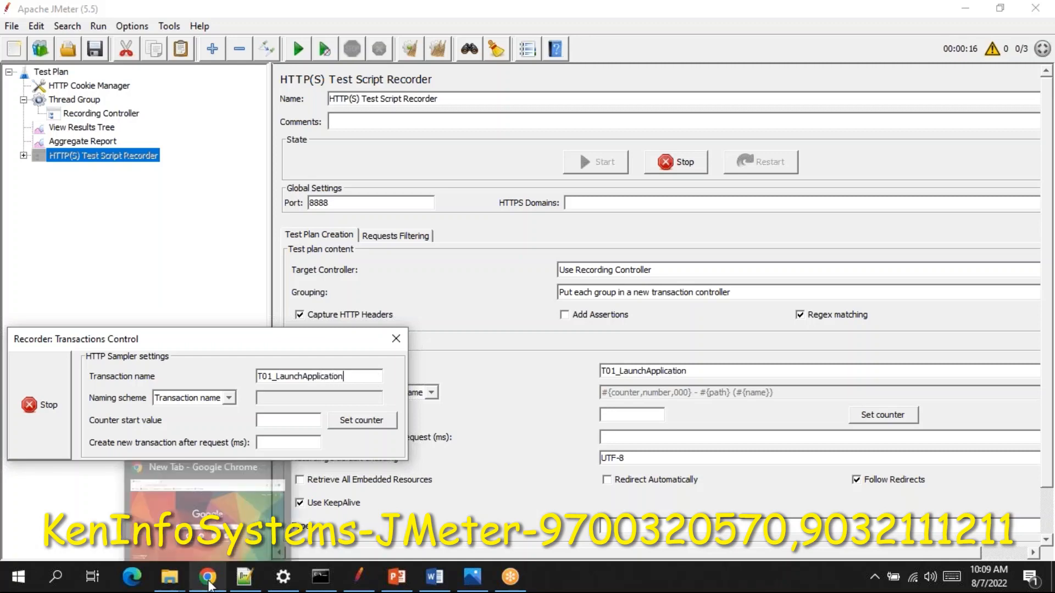
- Close the regular Chrome window and load BlazeDemo from the DemoLinks bookmarks in an Incognito window
click(183, 534)
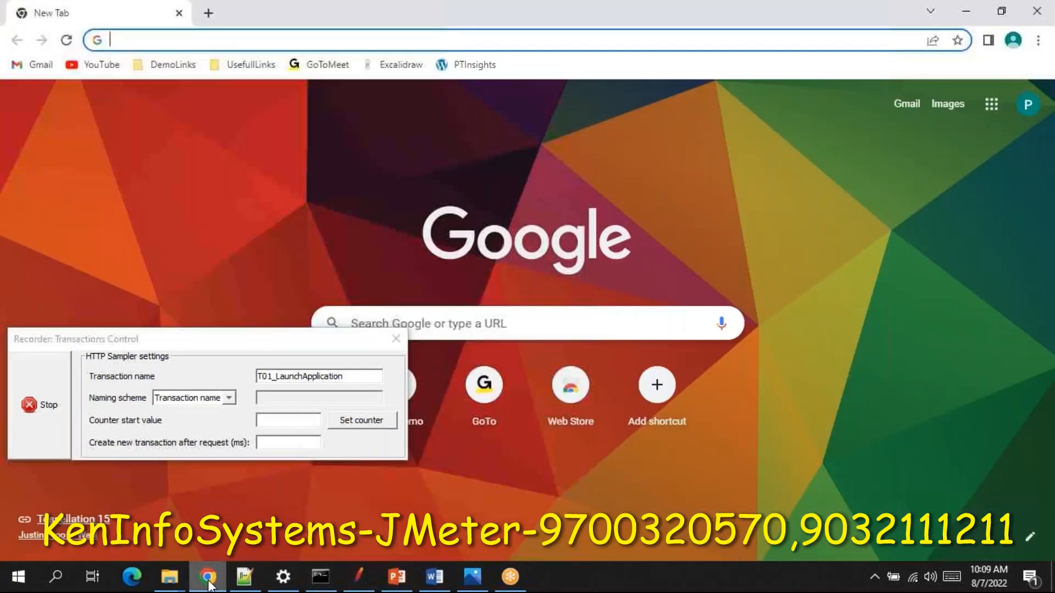
double_click(260, 9)
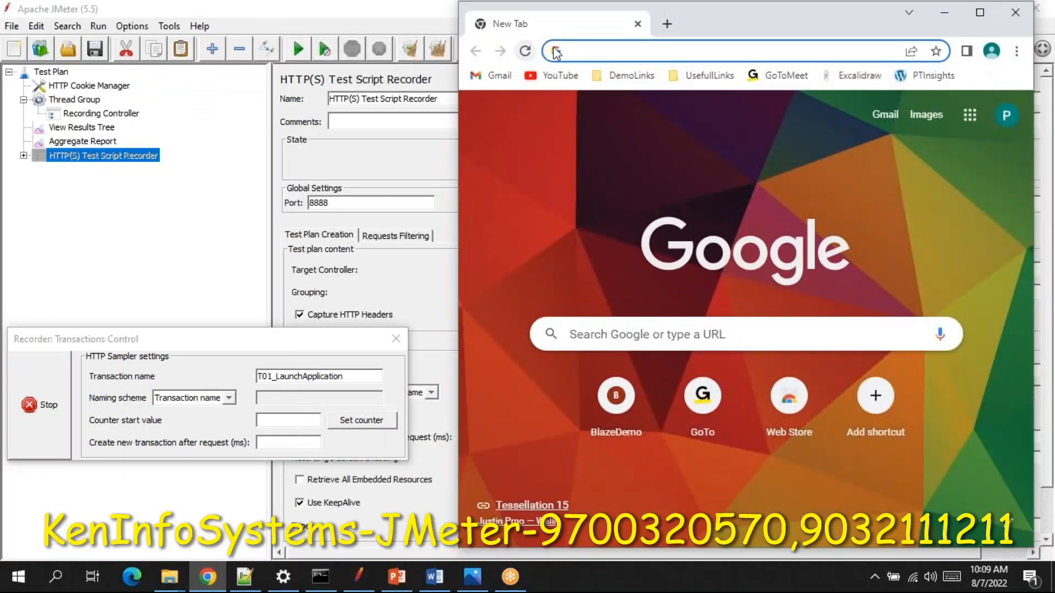
click(637, 24)
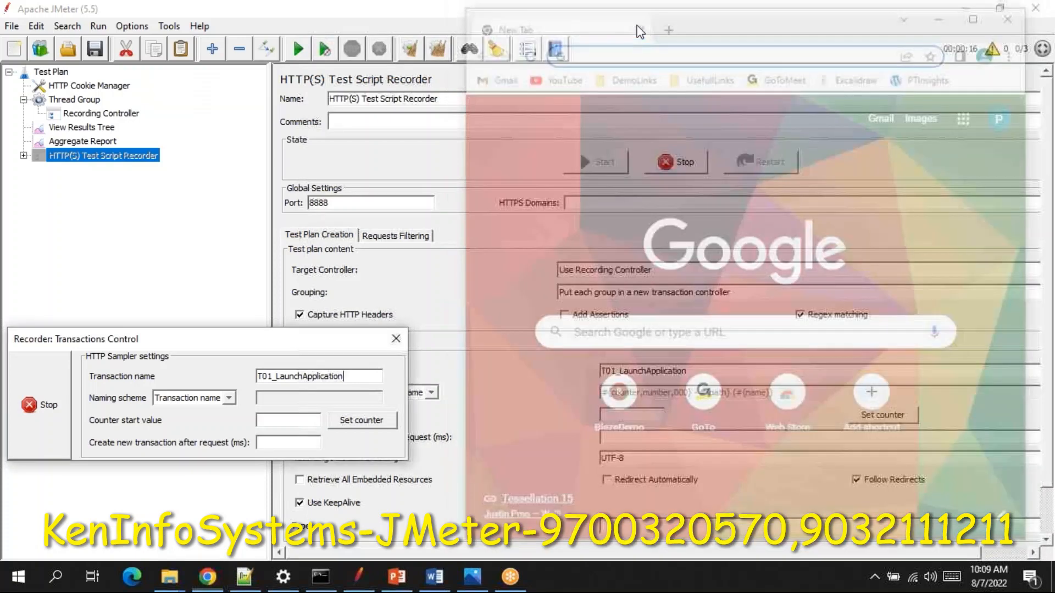
click(209, 576)
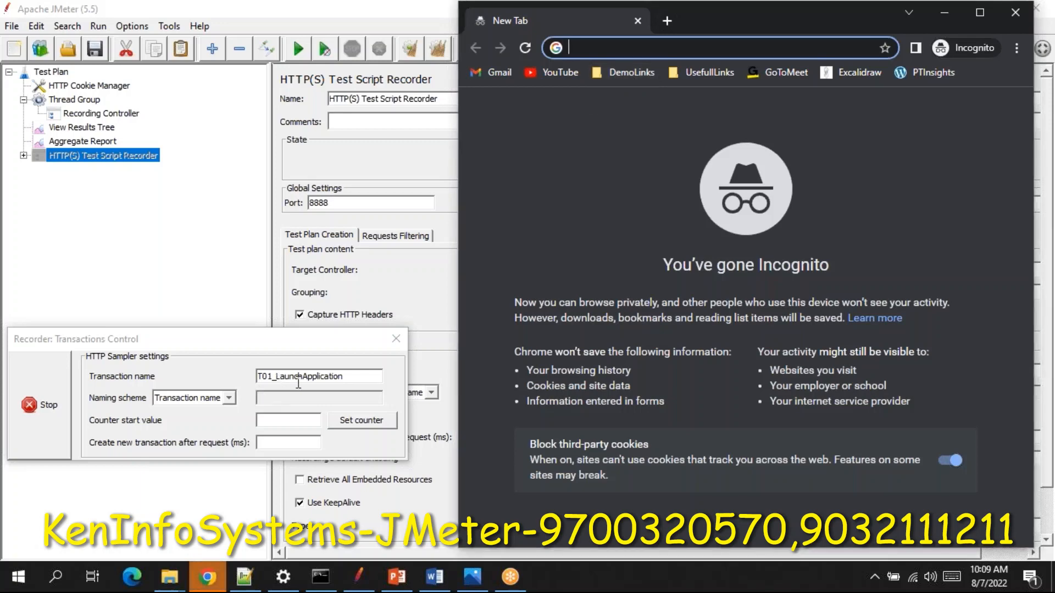
click(620, 75)
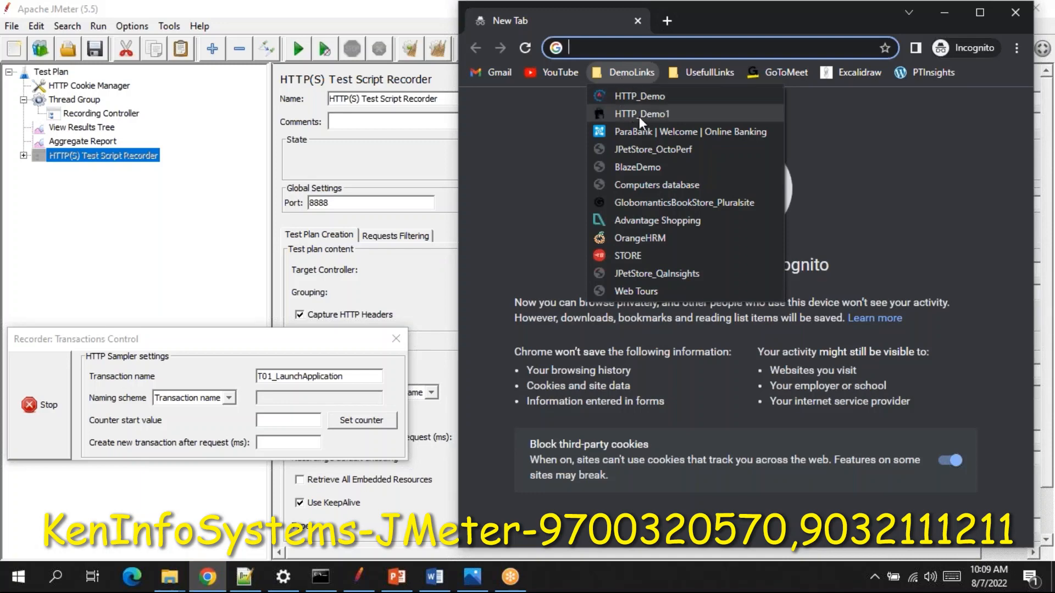
click(634, 167)
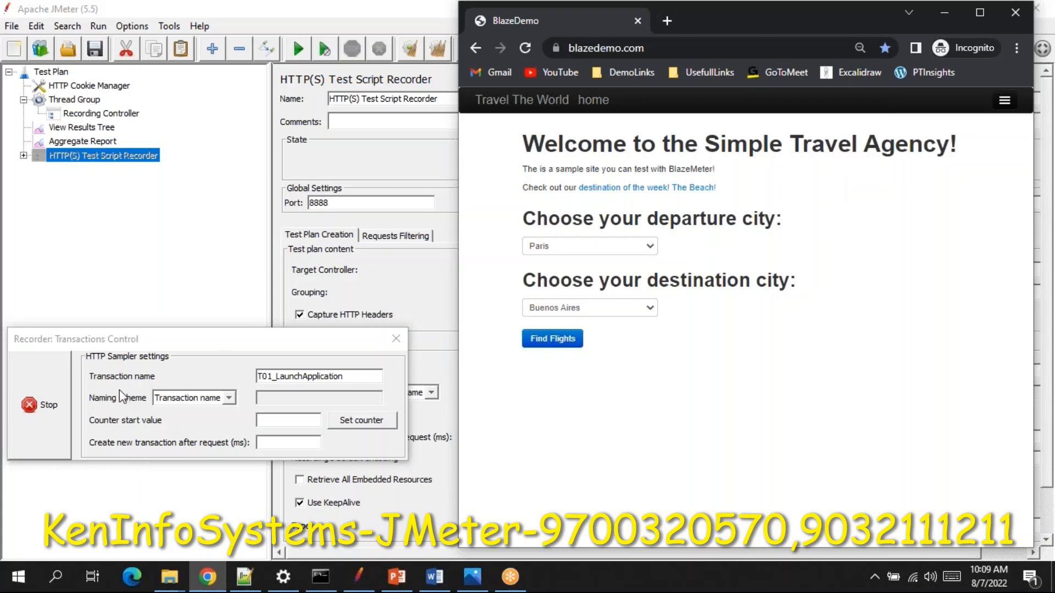
- Stop the recorder, switch to Windows Settings and turn on the manual proxy server
click(45, 399)
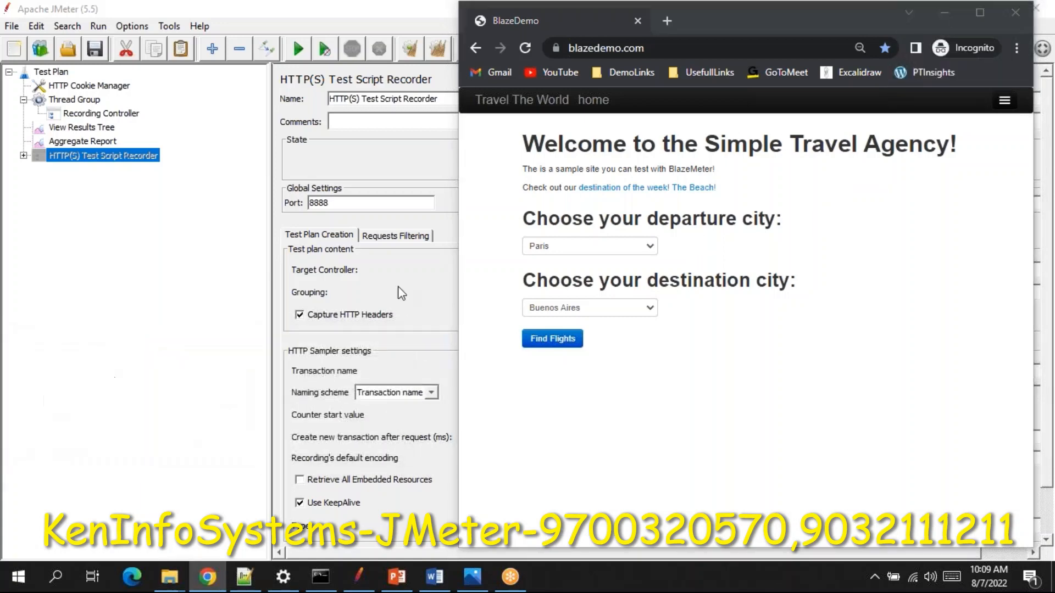
click(294, 577)
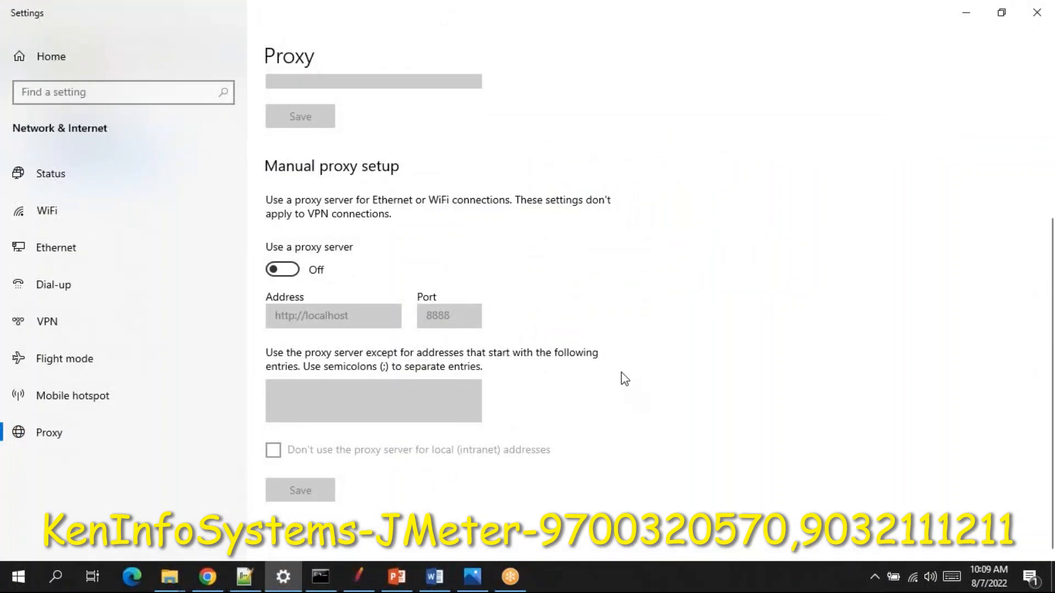
click(294, 270)
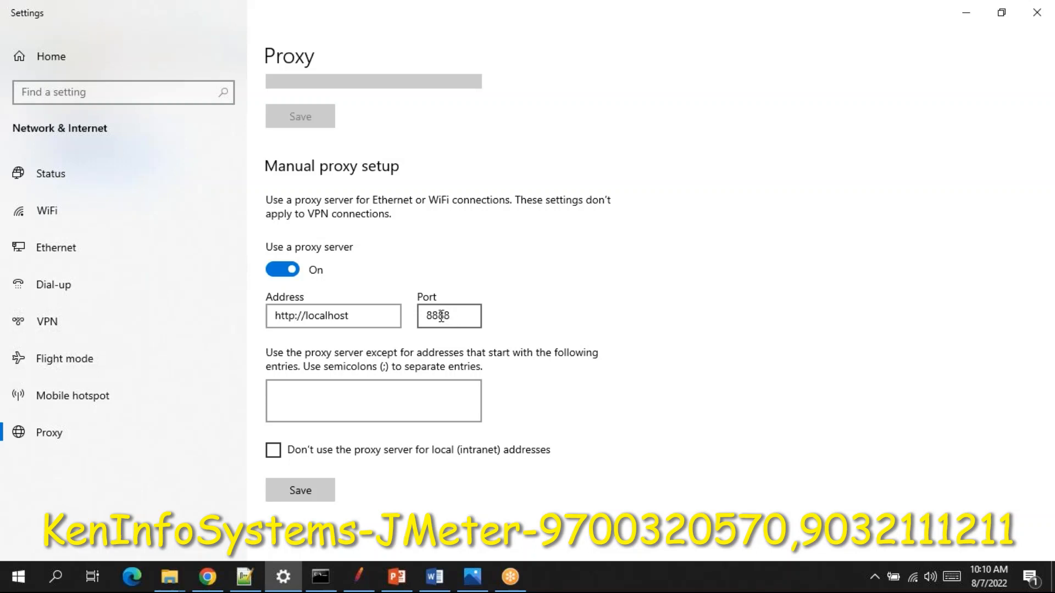
click(358, 581)
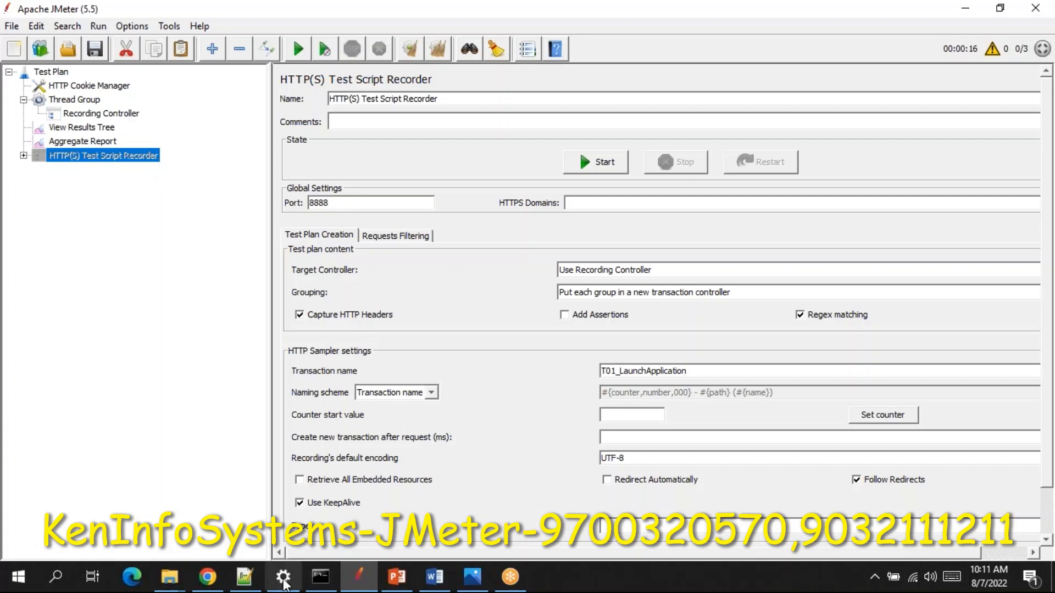
click(284, 582)
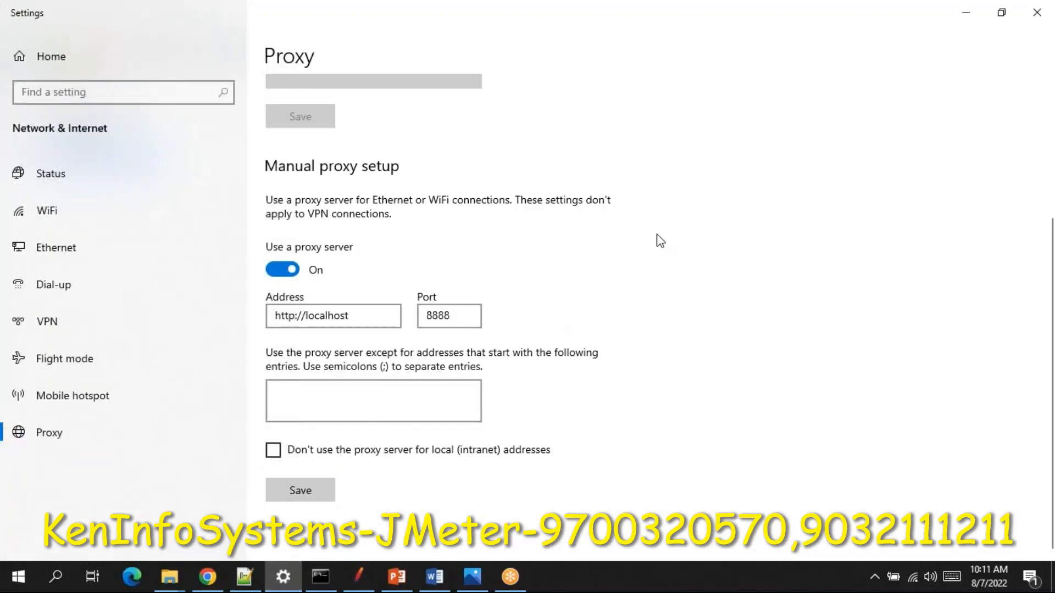
click(306, 489)
mouse_move(285, 585)
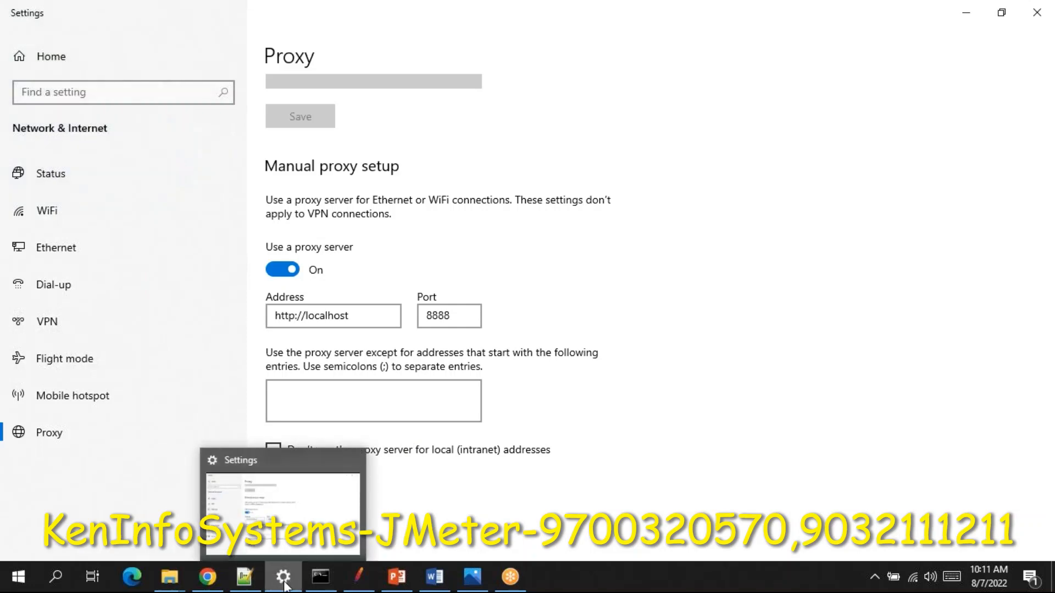
click(276, 470)
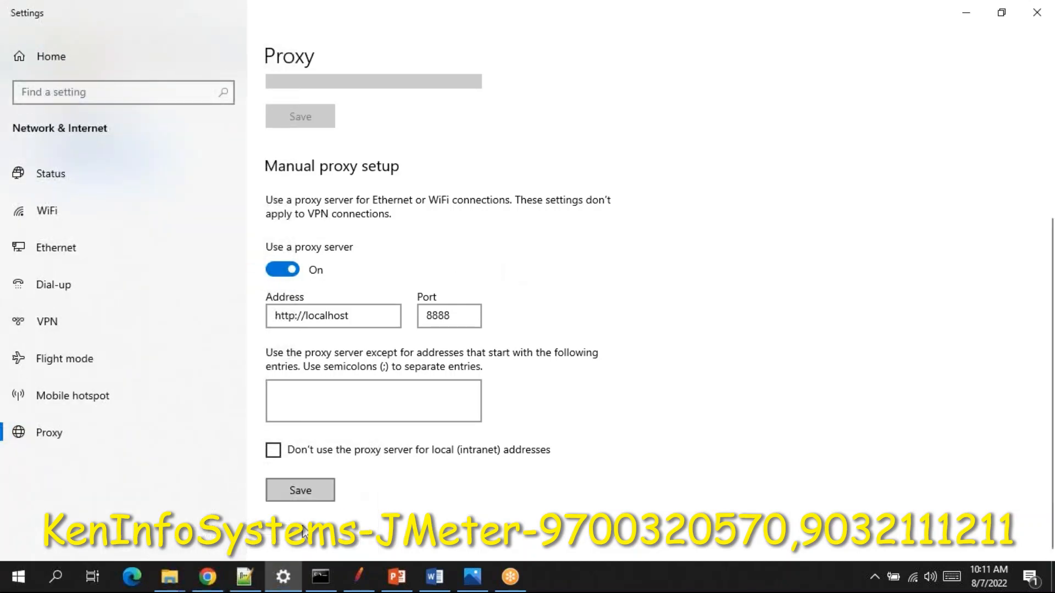
click(359, 577)
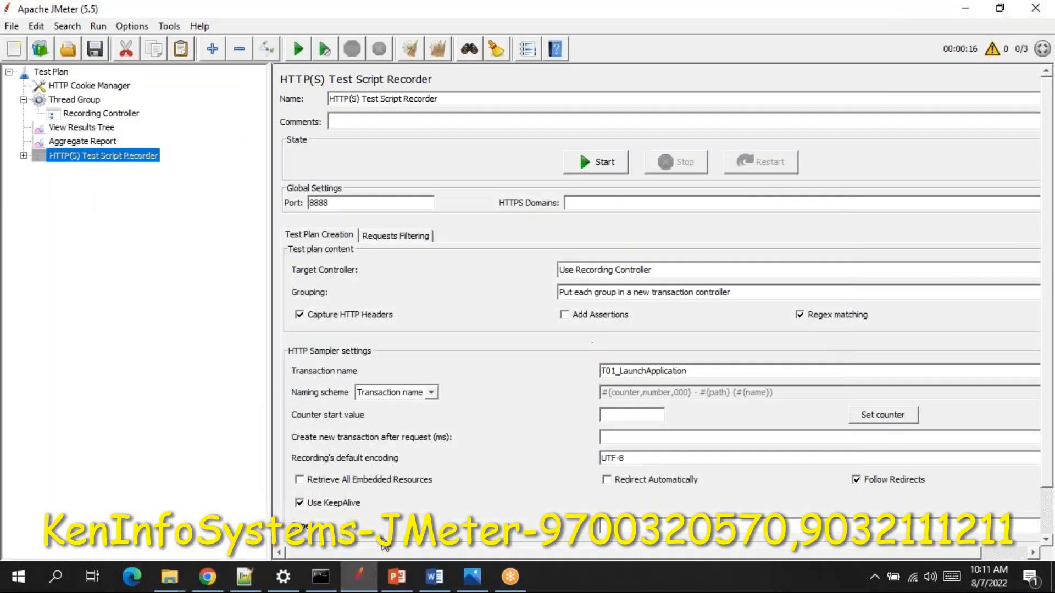
click(283, 577)
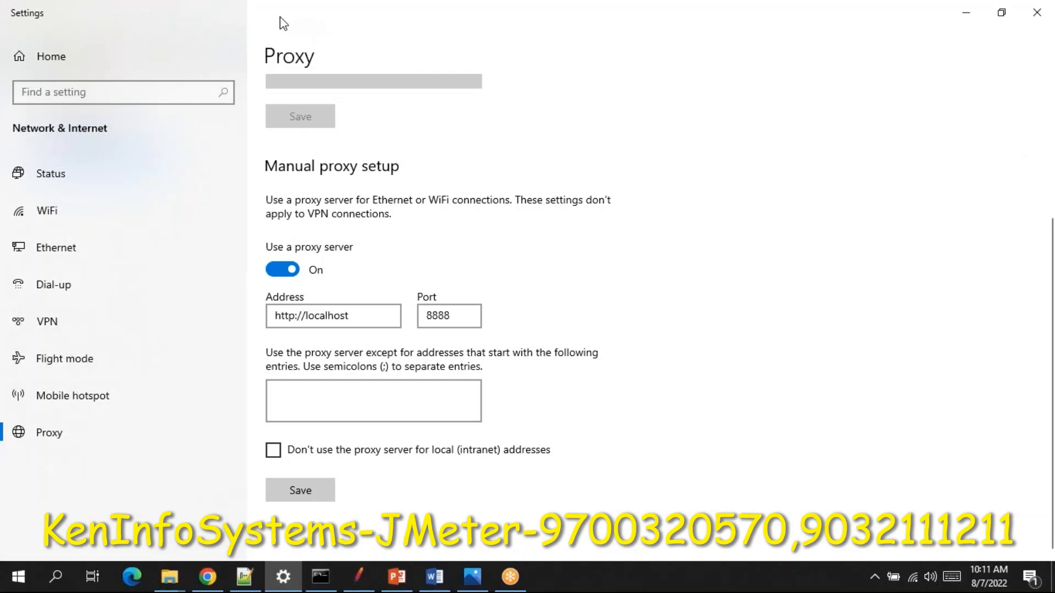
double_click(298, 21)
click(676, 69)
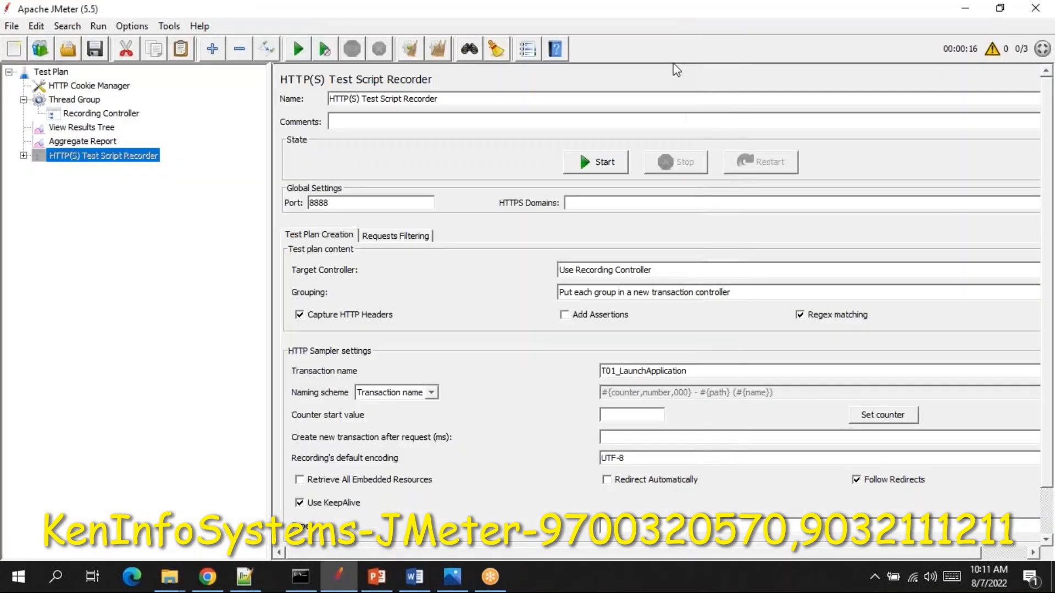
- Switch to Chrome, search its settings for "proxy" and open the computer's proxy settings
click(210, 580)
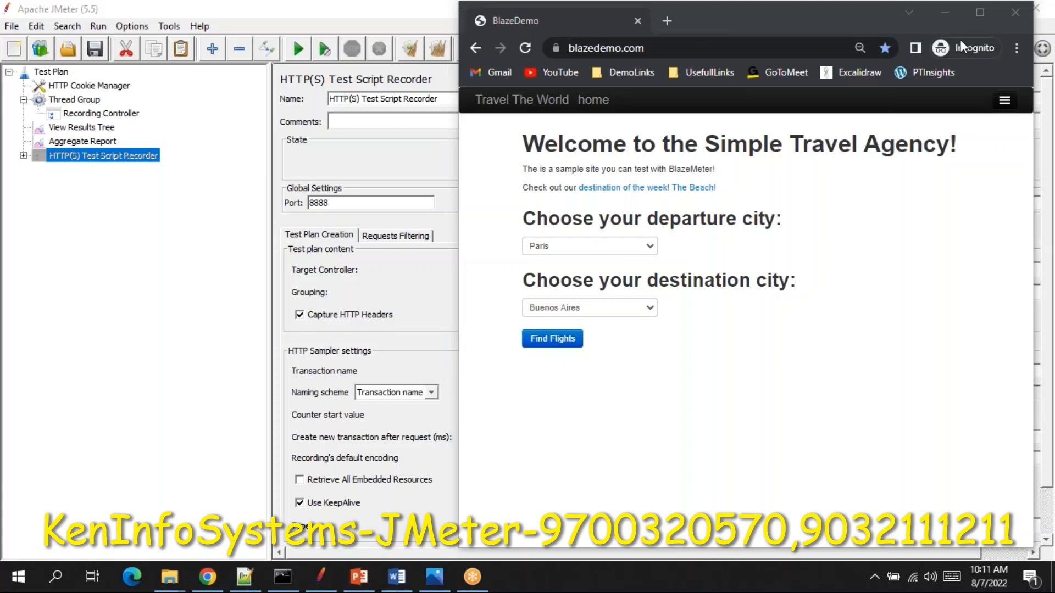
click(1015, 49)
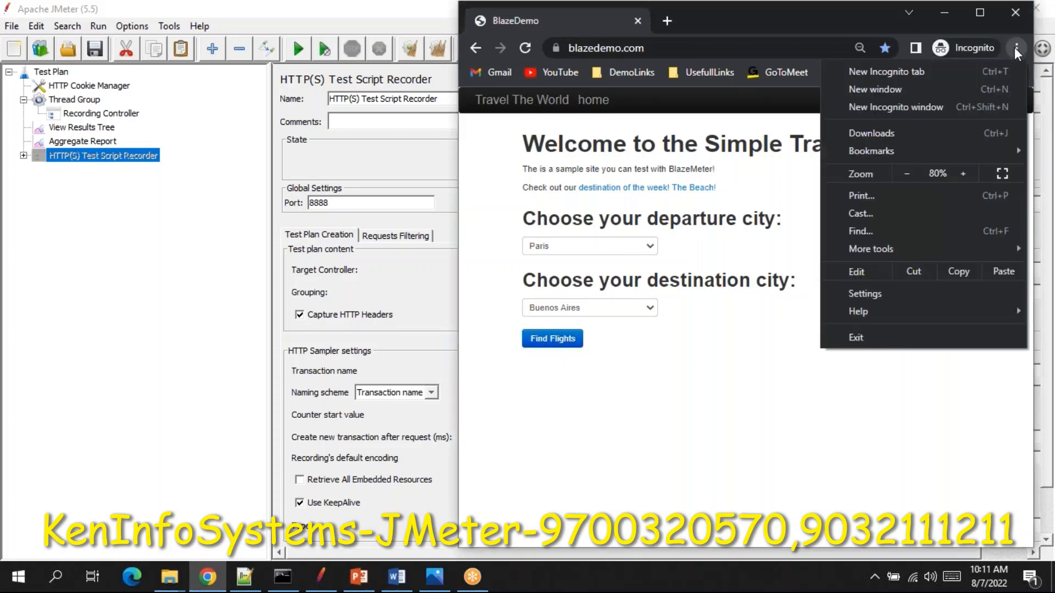
click(877, 291)
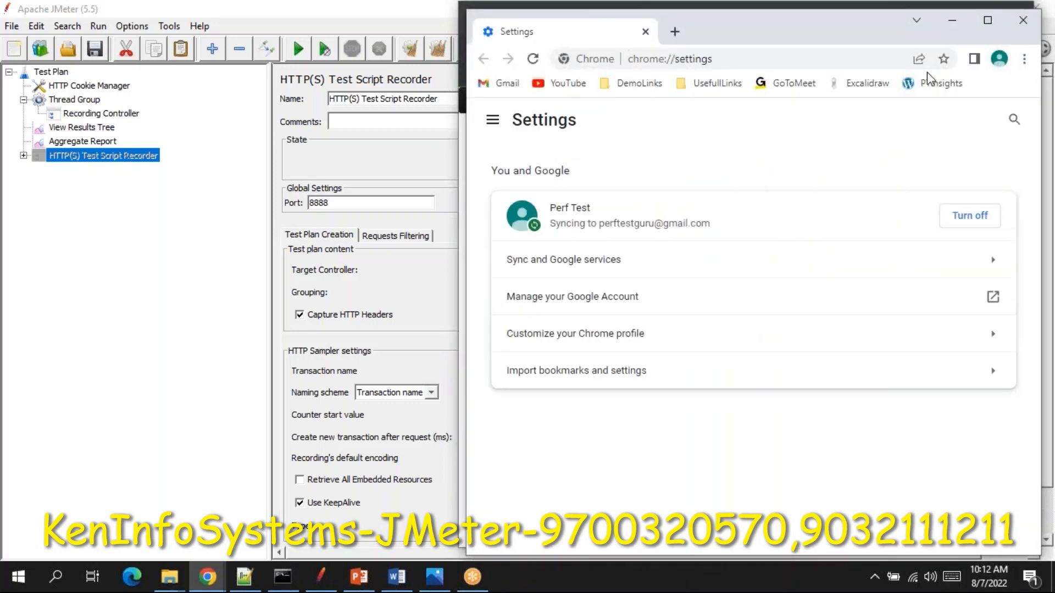
click(987, 22)
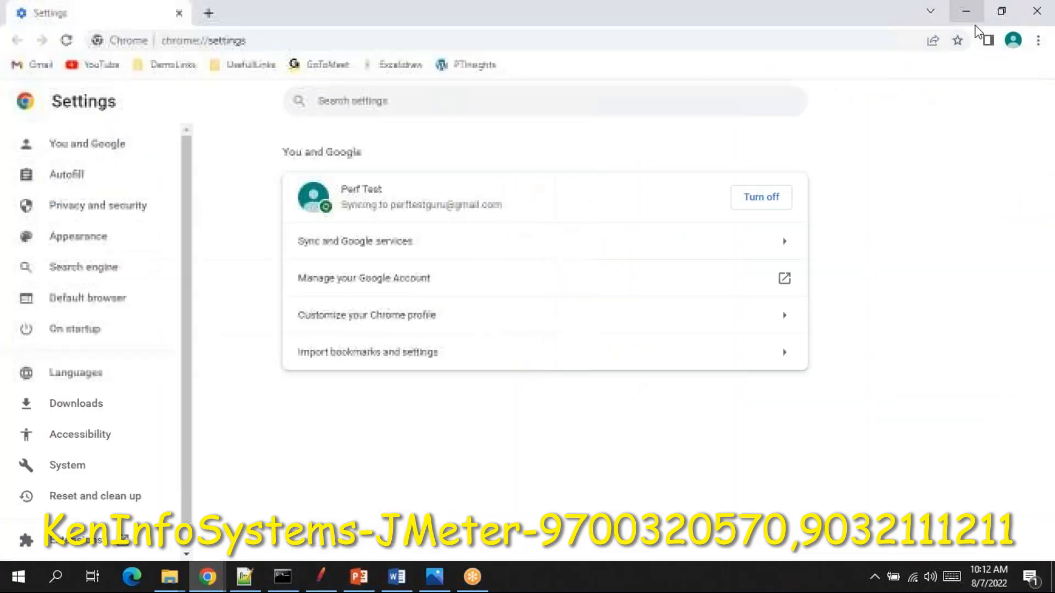
text(proxy)
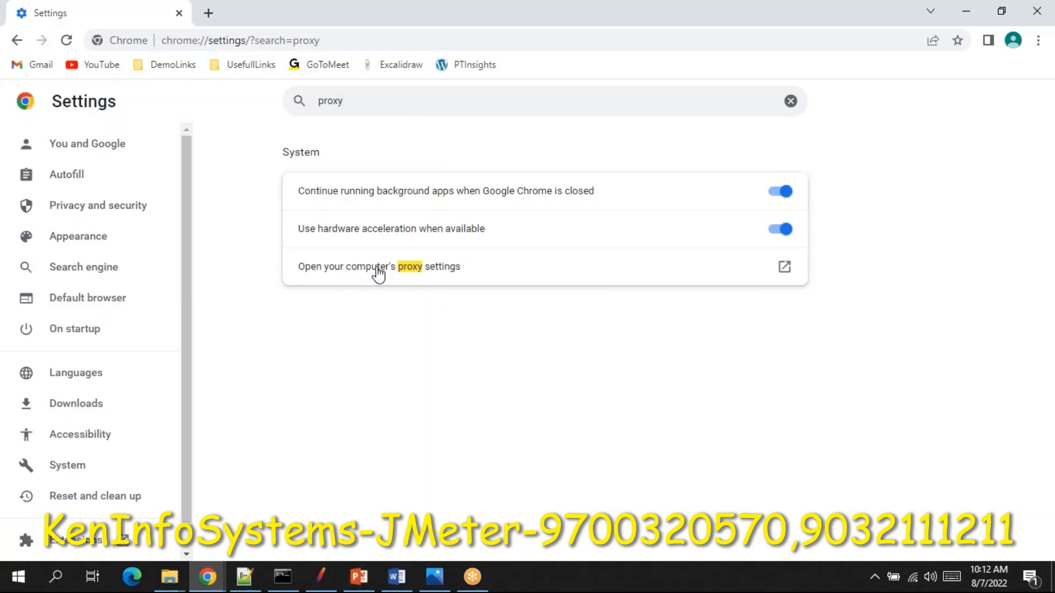
click(378, 273)
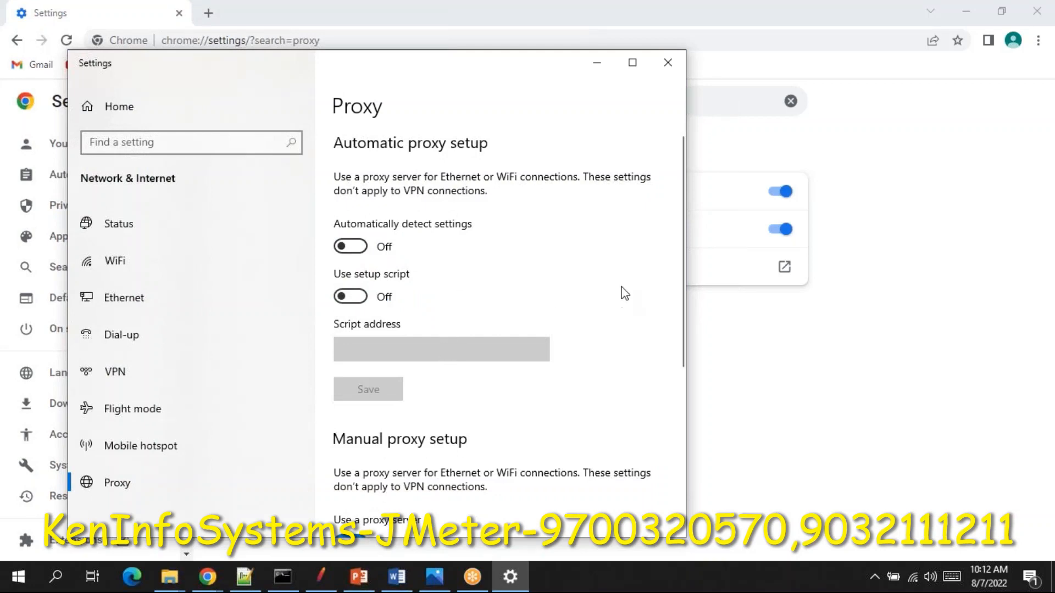
scroll(624, 294, down, 5)
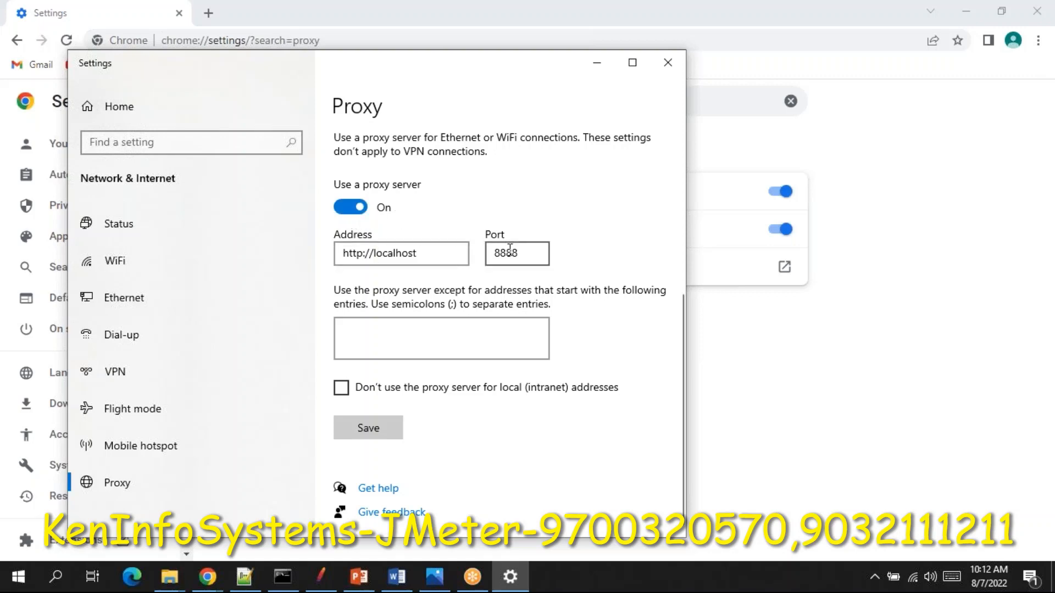
click(367, 430)
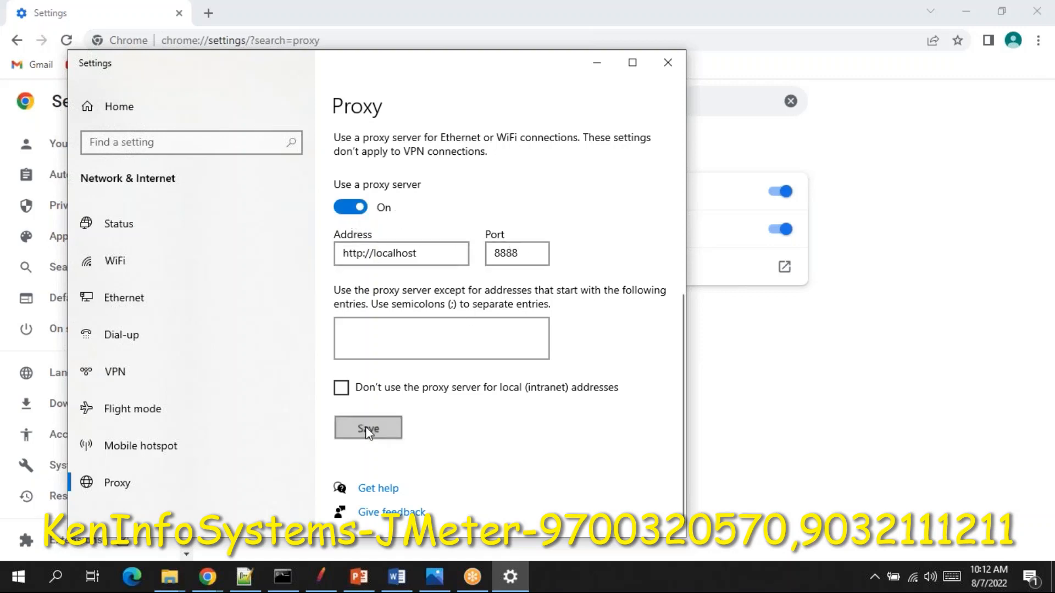
click(668, 64)
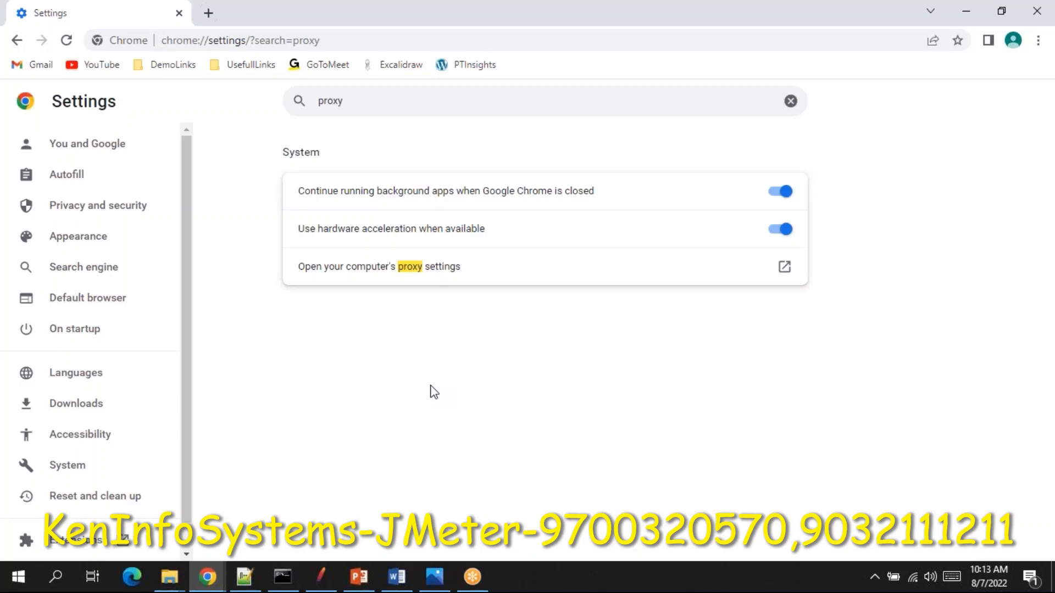
click(1037, 12)
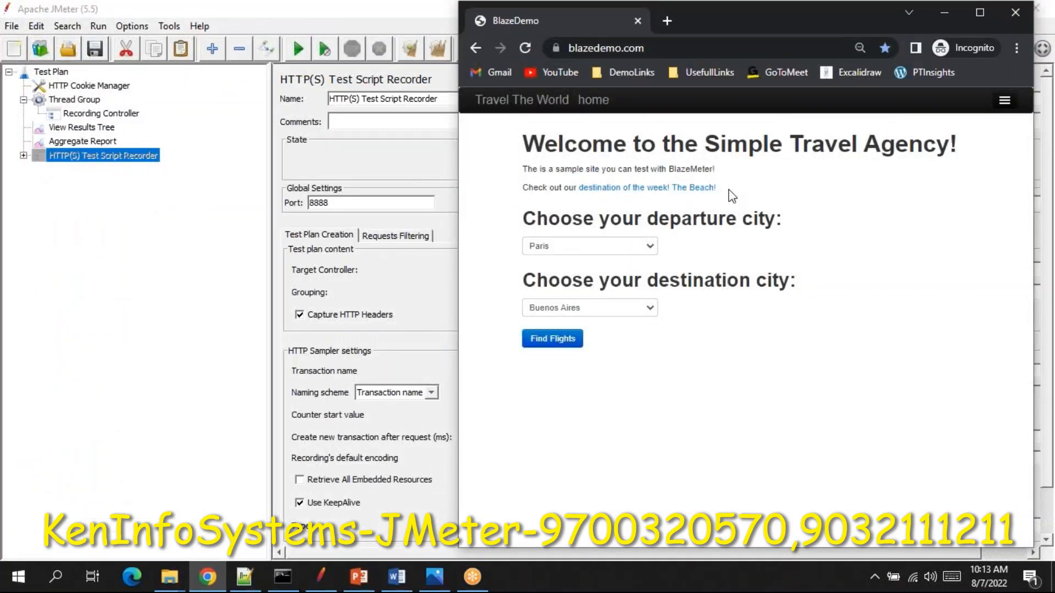
- Open a fresh incognito tab in Chrome, switch to JMeter, start the HTTP(S) Test Script Recorder and accept the root CA certificate notice
click(666, 21)
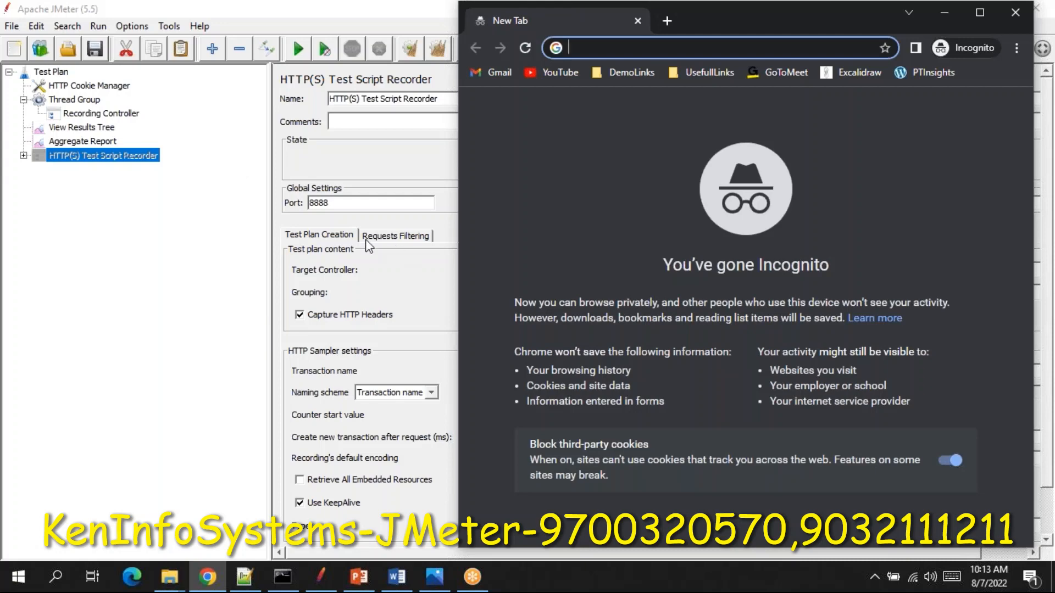
click(355, 162)
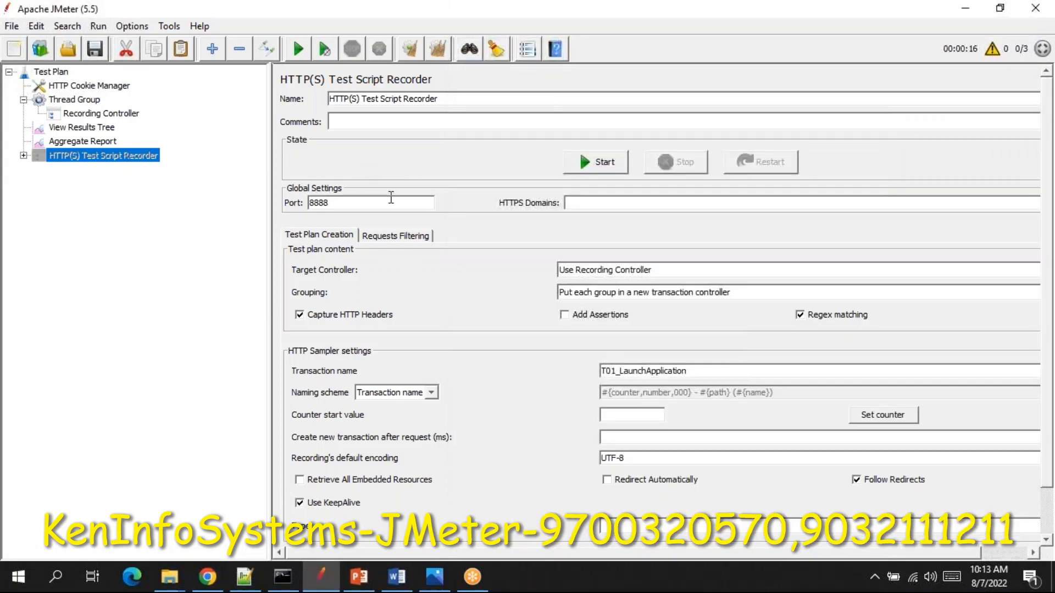
click(593, 163)
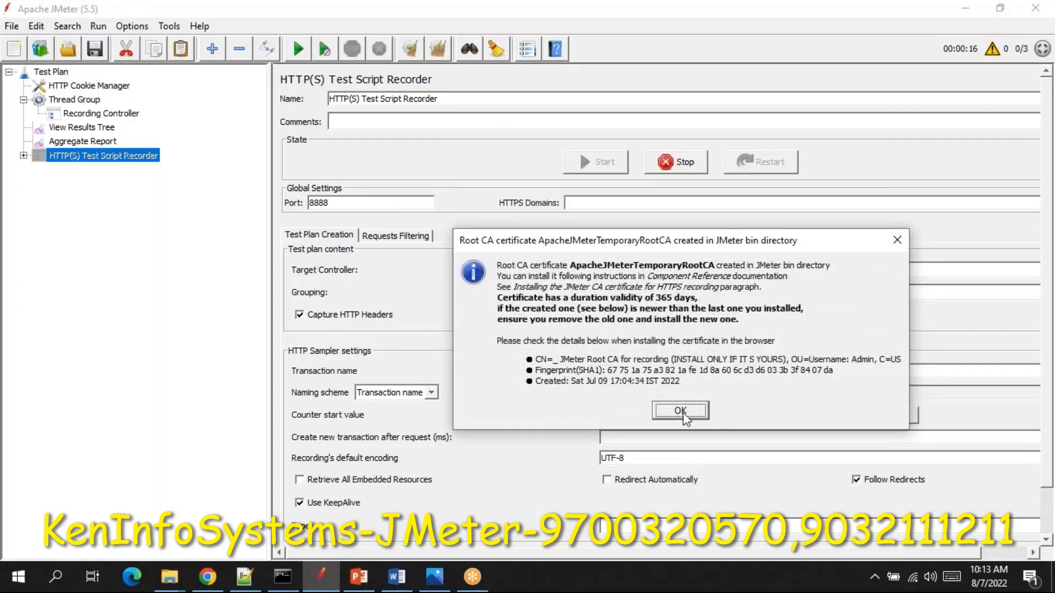
click(681, 412)
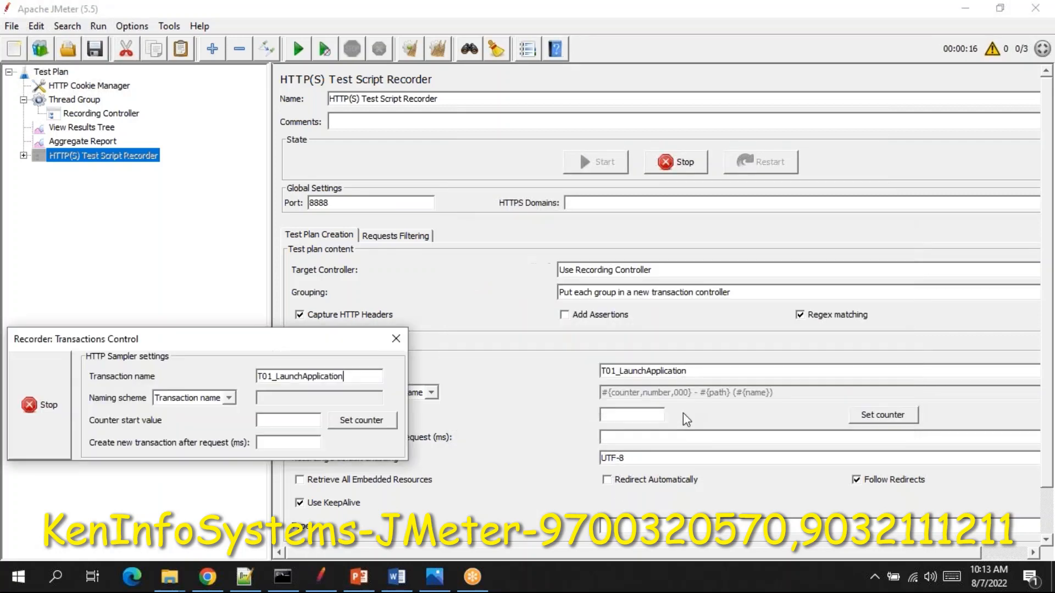
- Load the bookmarked BlazeDemo site in Chrome under transaction T01_LaunchApplication, and check the recorded transaction under JMeter's Recording Controller
click(208, 577)
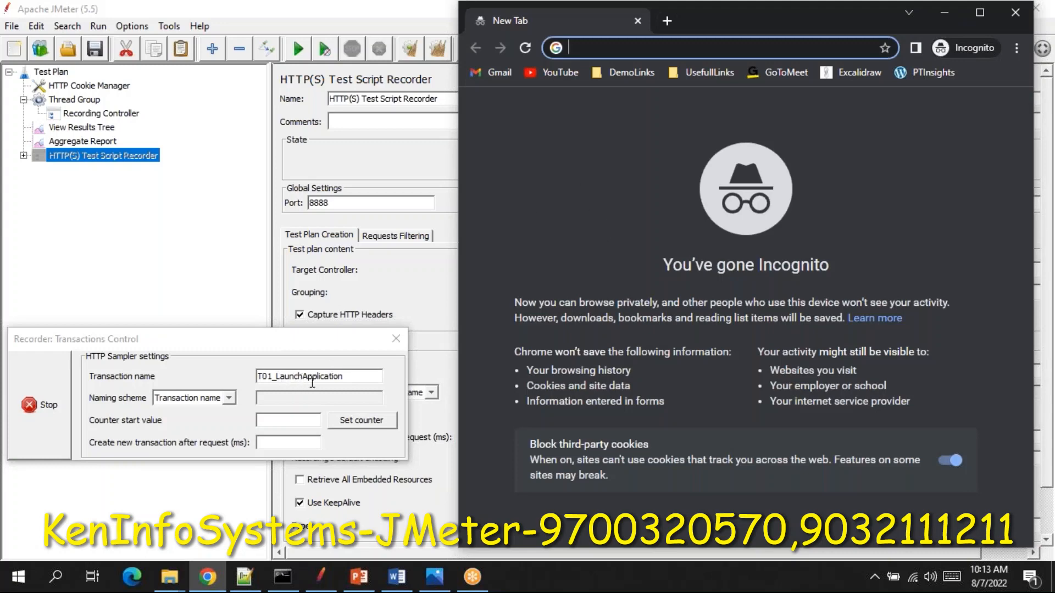
click(362, 374)
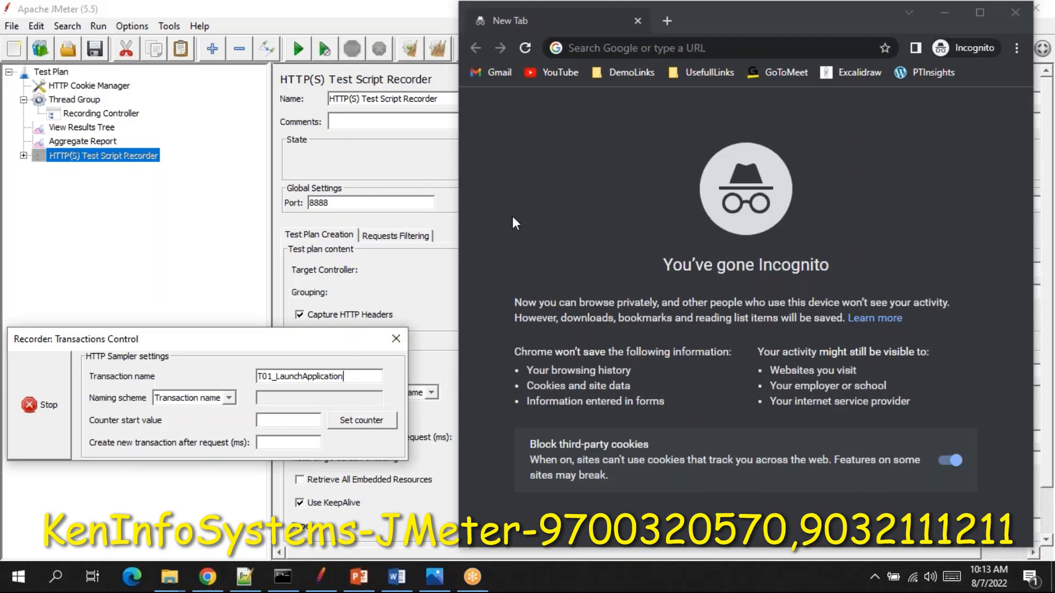
click(618, 69)
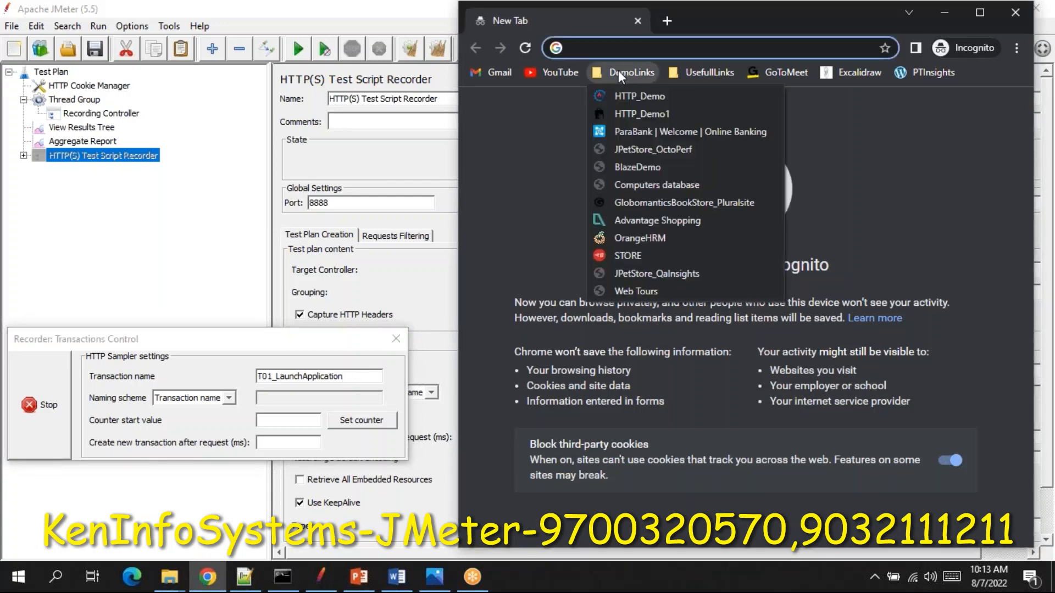
click(635, 167)
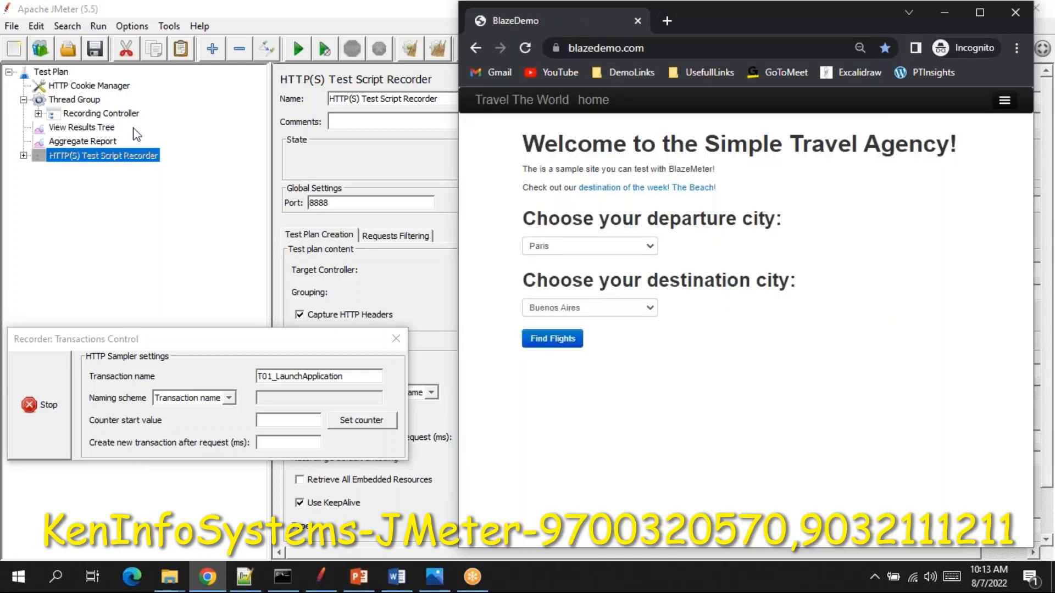
click(38, 113)
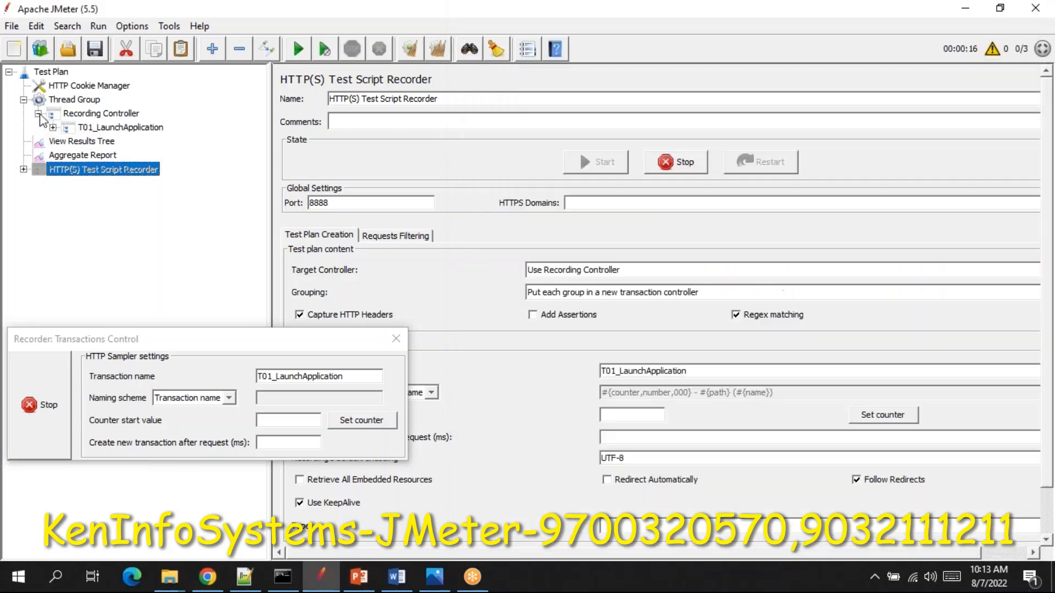
click(110, 114)
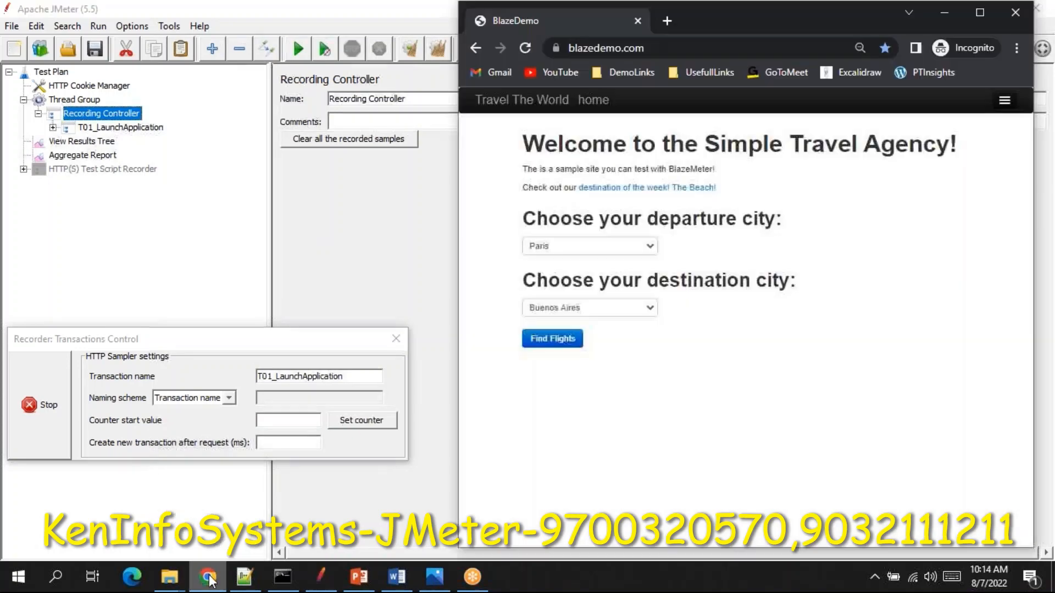
- Bring Chrome back up and set the recorder's transaction name to T02_FindFlights
click(207, 576)
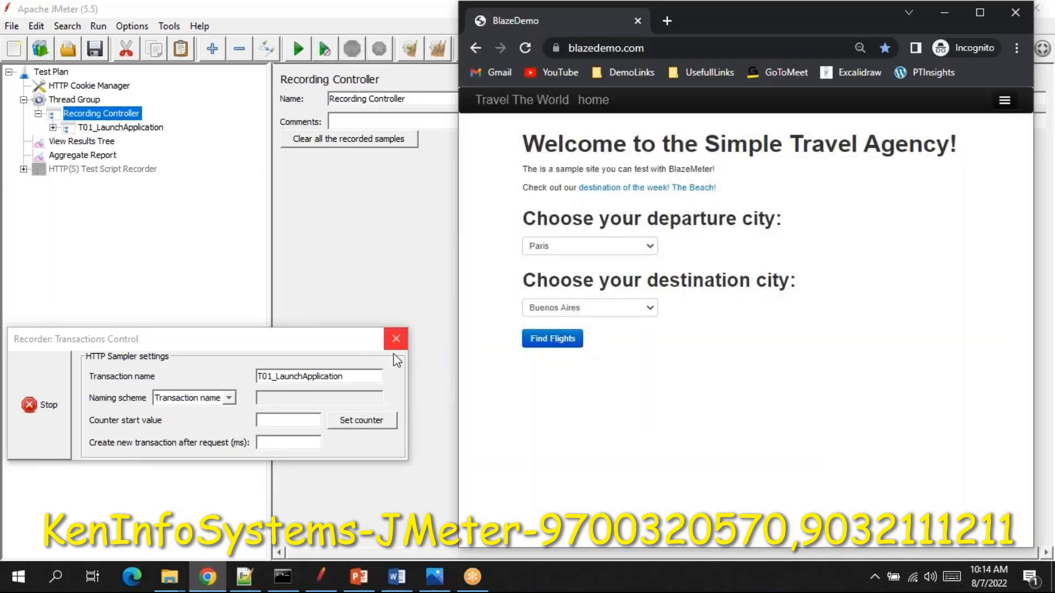
click(367, 376)
key(ctrl+a)
text(T02)
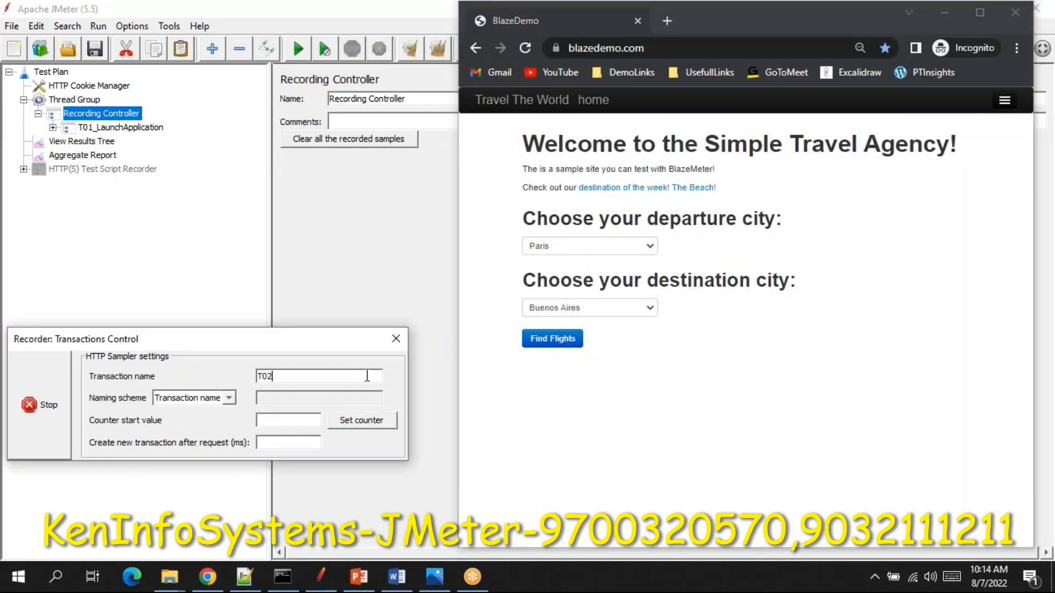
text(_FindFlights)
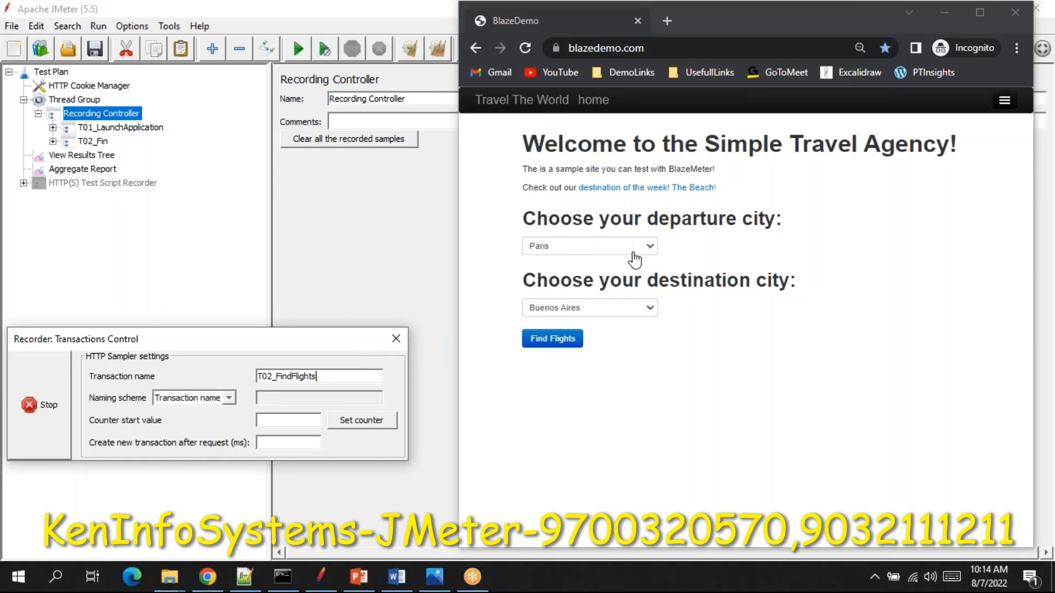
- Choose London as the destination city on BlazeDemo and find flights from Paris
click(648, 310)
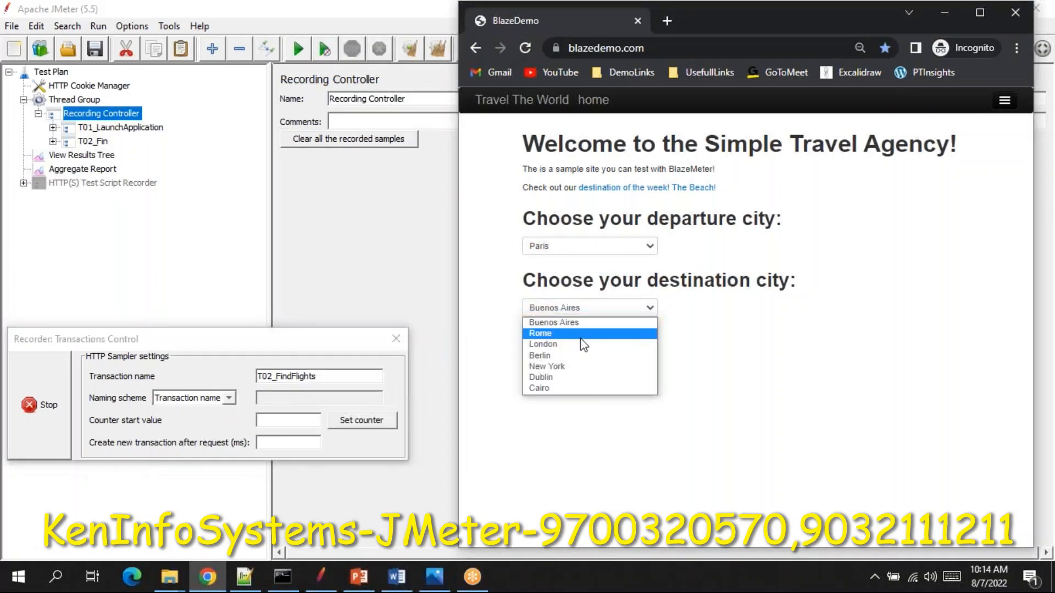
click(582, 346)
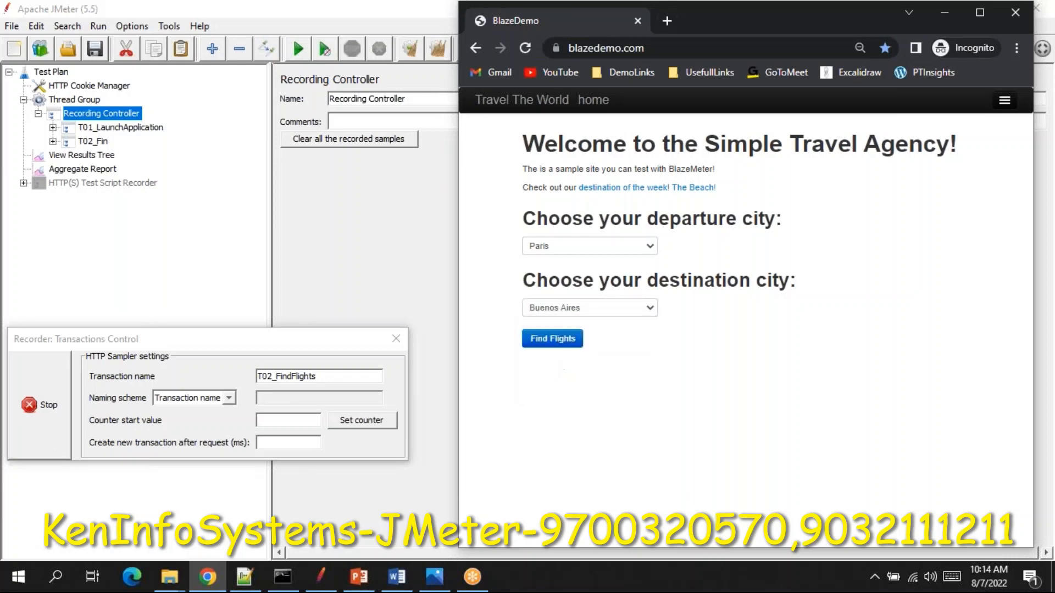
click(554, 340)
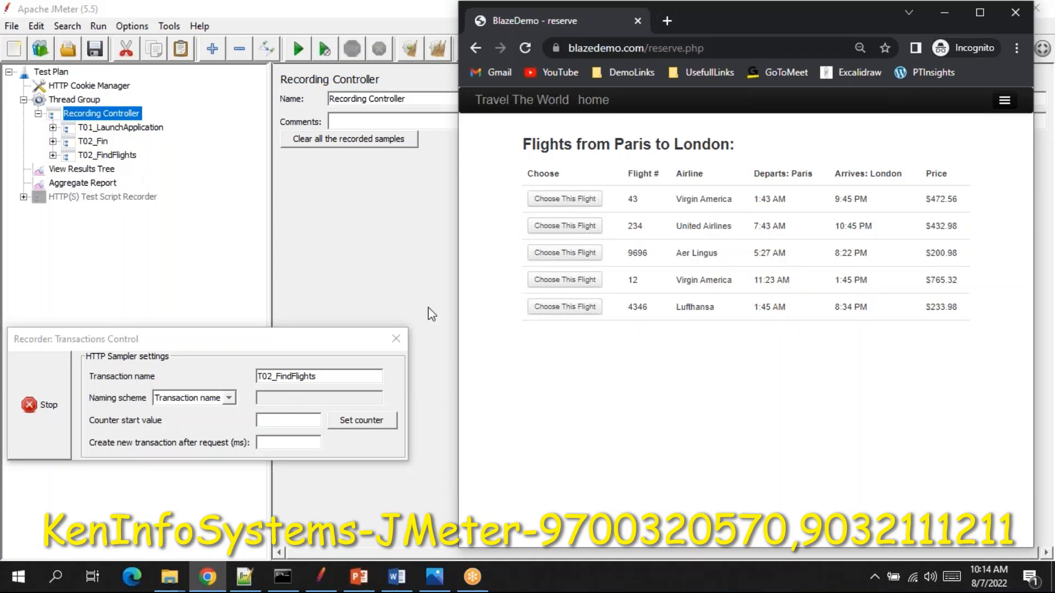
- Set the recorder's transaction name to T03_ChooseFlights and choose the Aer Lingus flight 9696
double_click(347, 376)
text(T0)
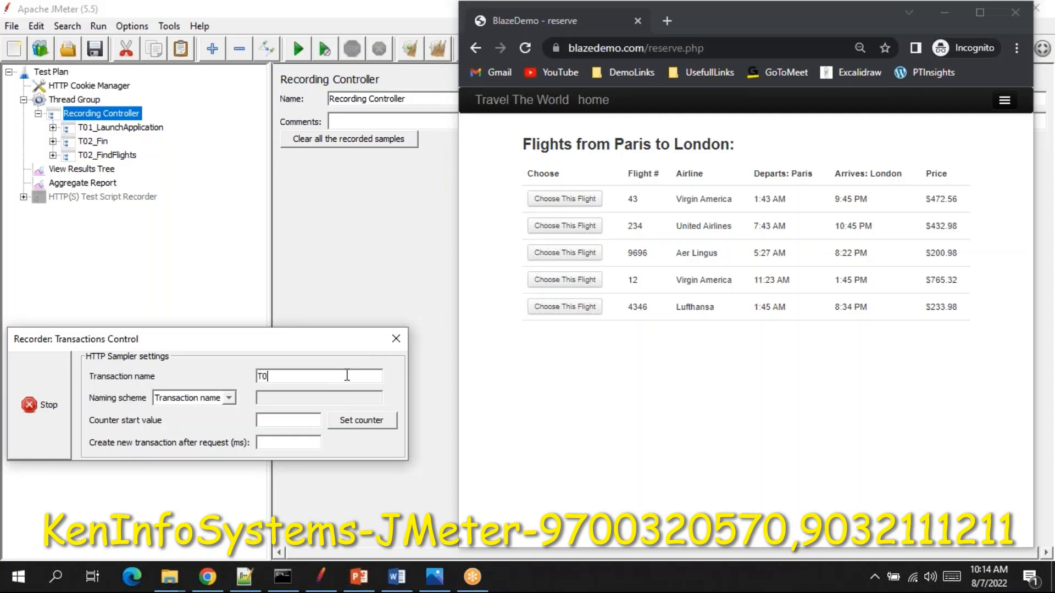
text(3_ChooseFlights)
click(567, 254)
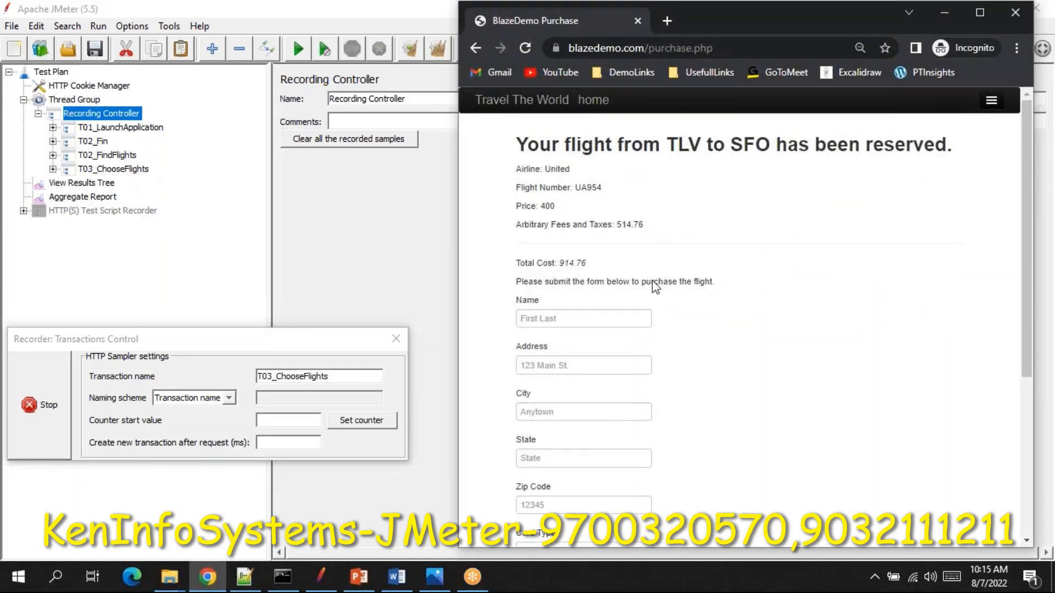
- Fill in the passenger's name, street address and city on the BlazeDemo purchase form
click(611, 319)
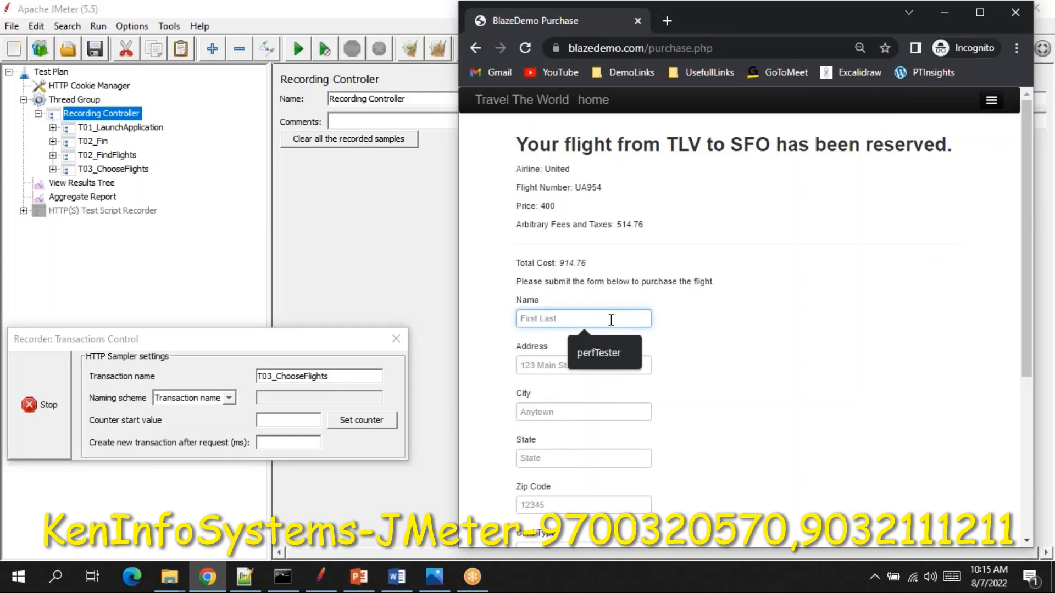
text(testperf)
key(Tab)
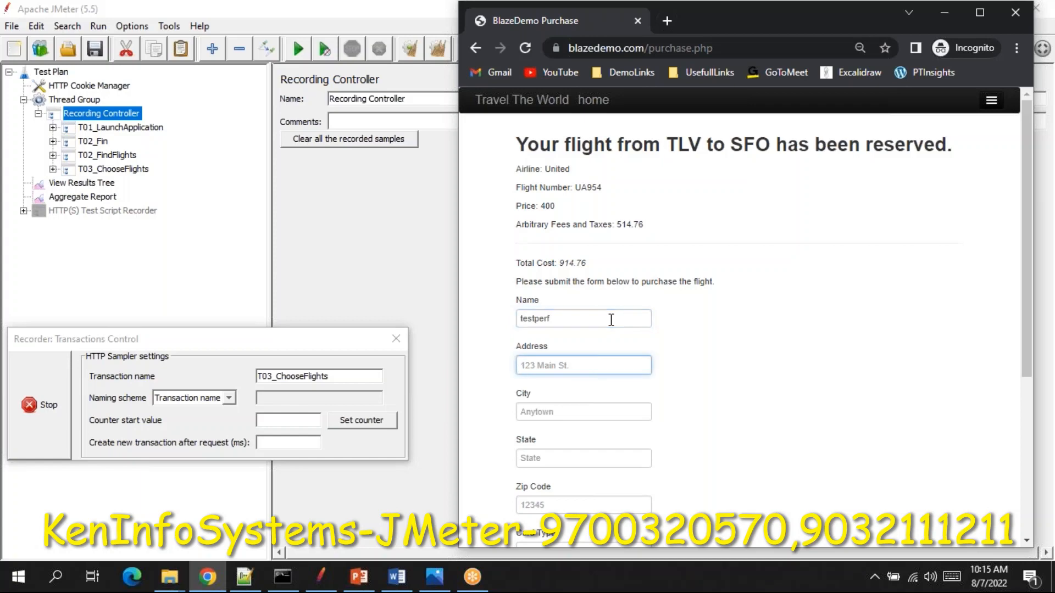
text(xyz street)
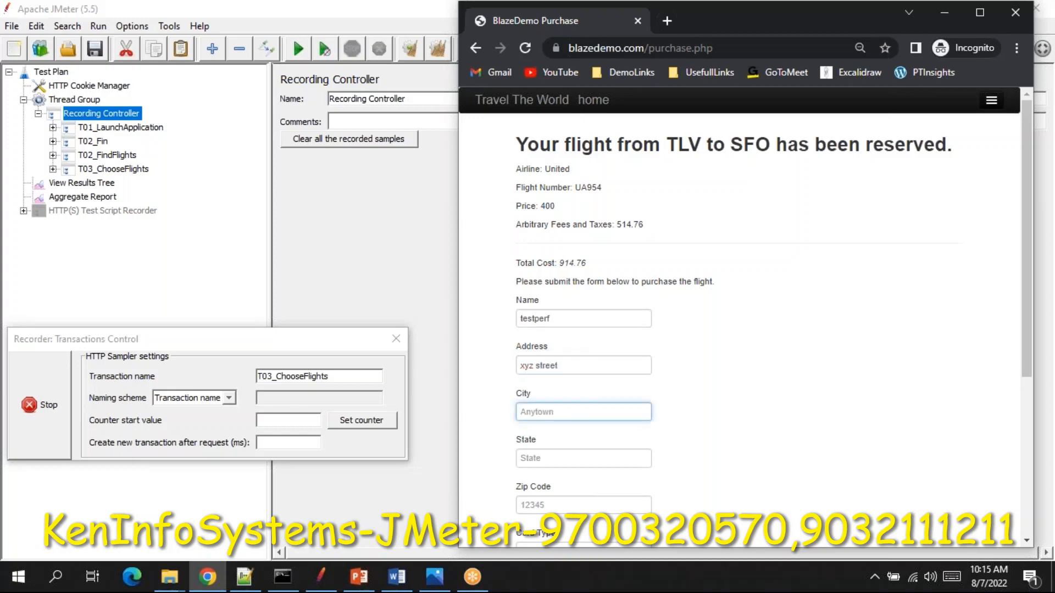
text(hyd)
key(Tab)
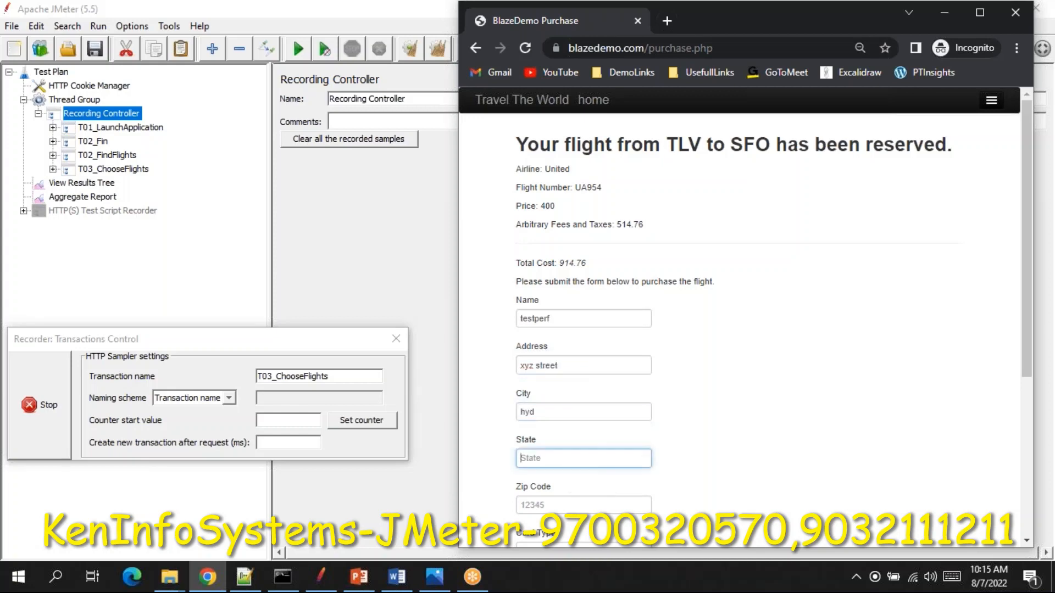
- Fill in the state, zip code and name on card on the purchase form, leaving the credit card number empty
text(ts)
key(Tab)
text(45667)
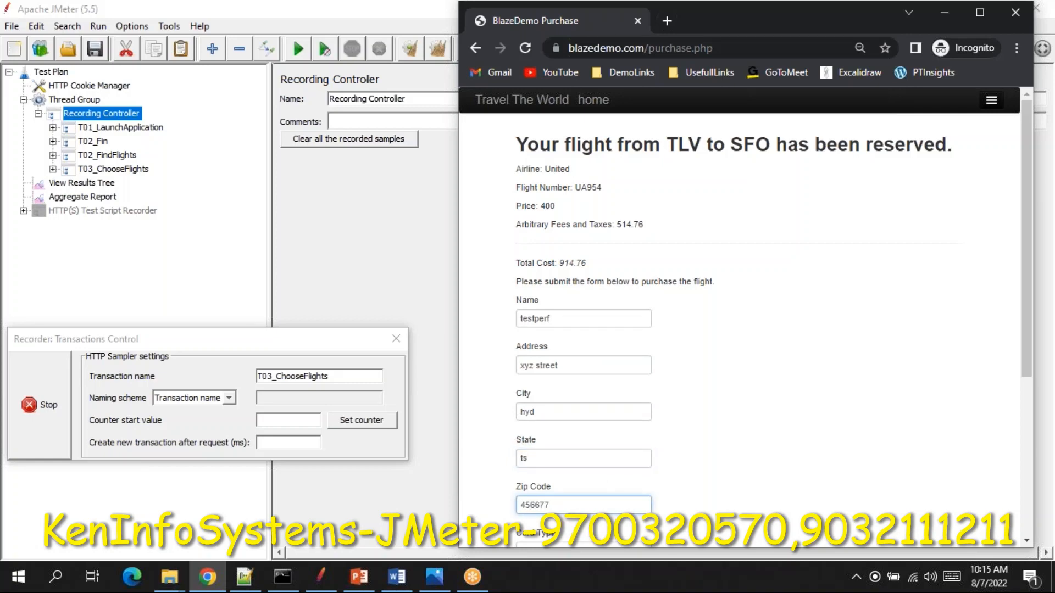
key(Tab)
key(Tab)
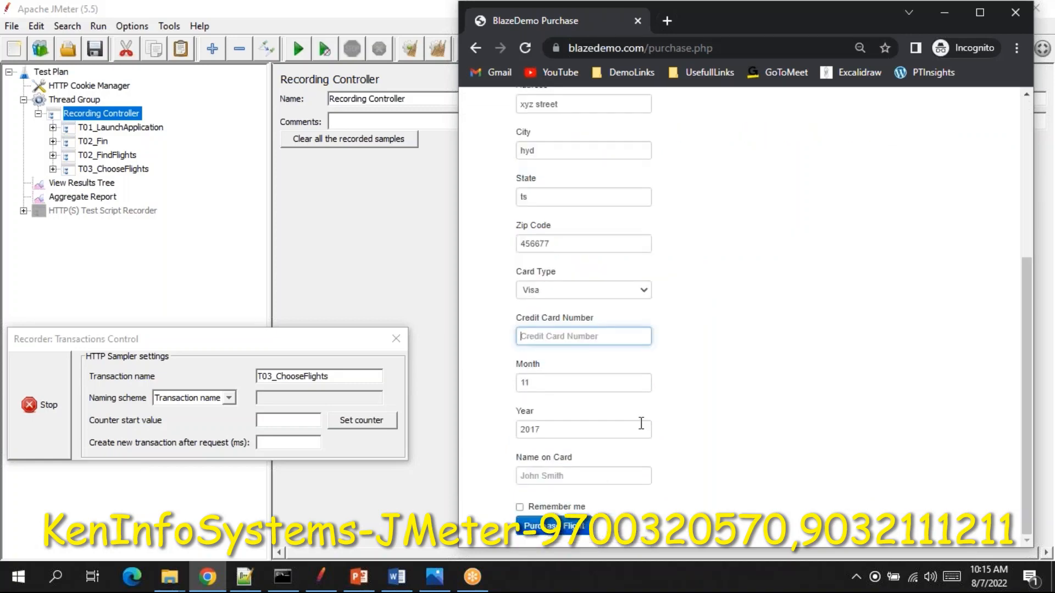
click(575, 477)
text(Ken)
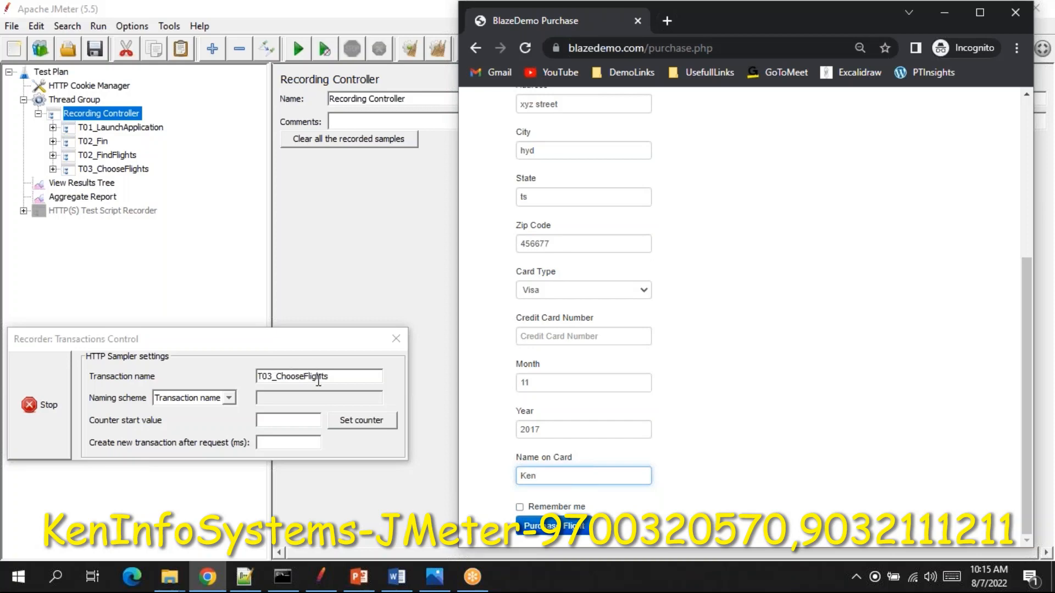
- Set the recorder's transaction name to T04_PurchaseFlights and submit the flight purchase
click(335, 378)
double_click(335, 378)
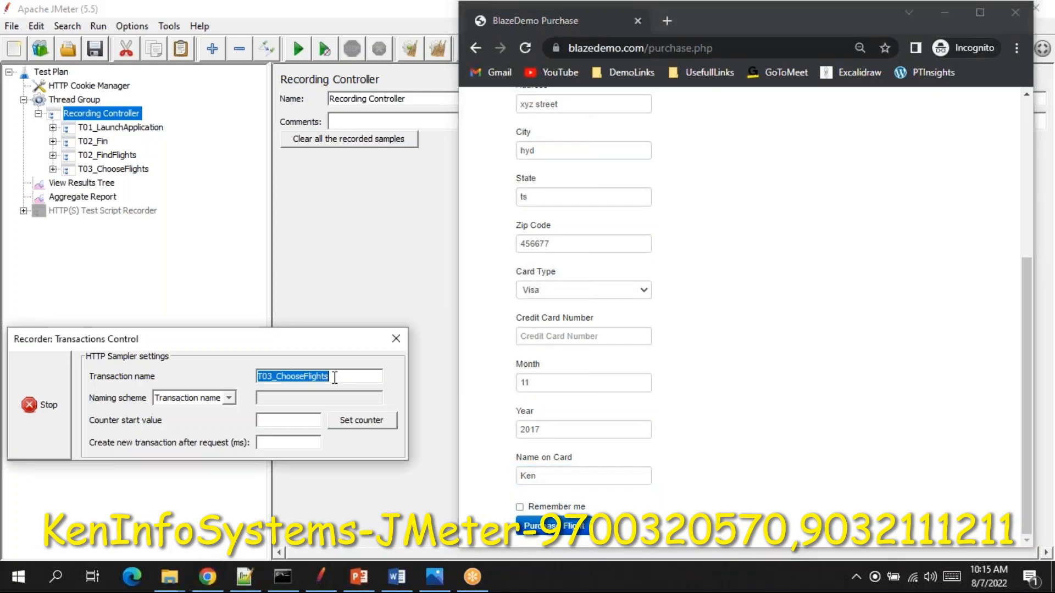
text(T0)
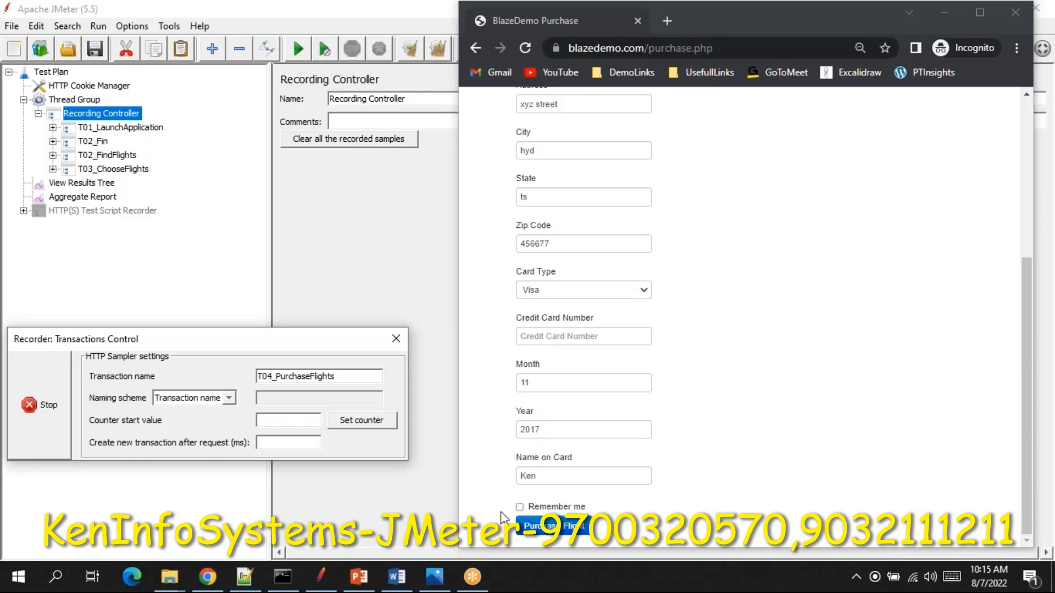
click(543, 531)
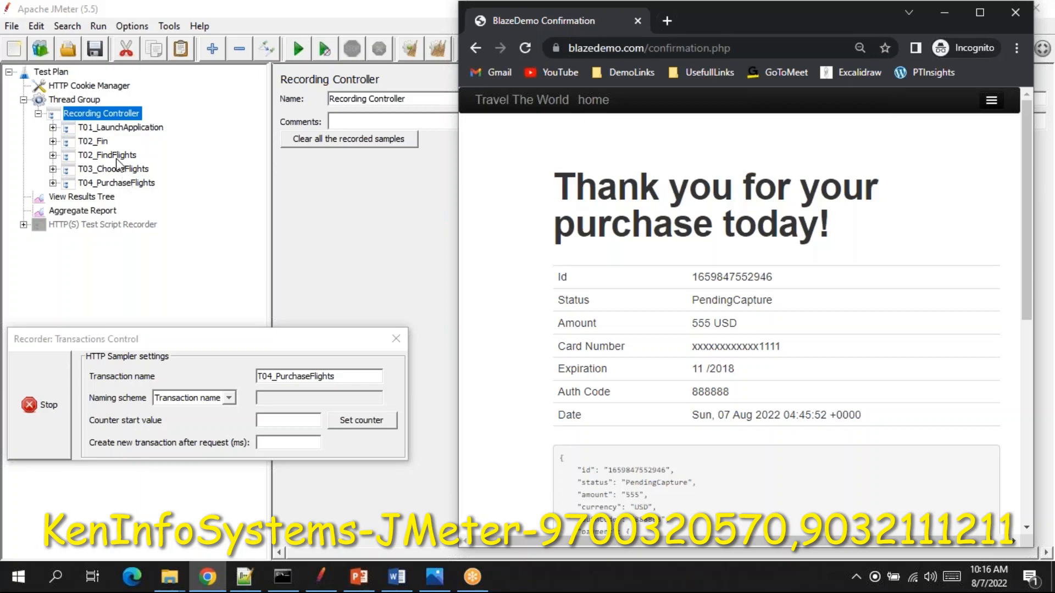
- Stop the recording and close the Chrome window
click(39, 405)
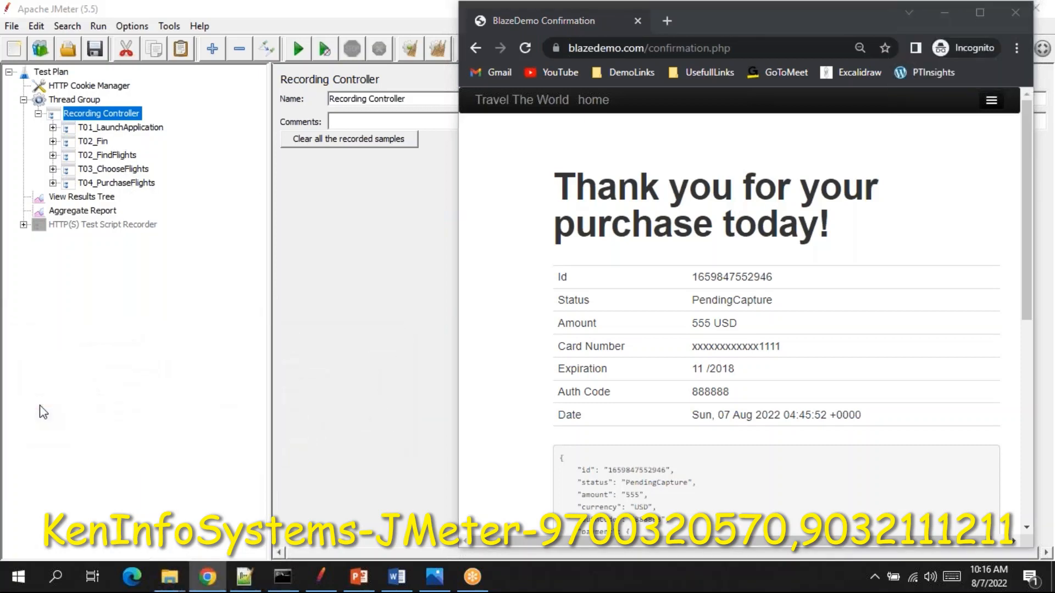
click(1012, 9)
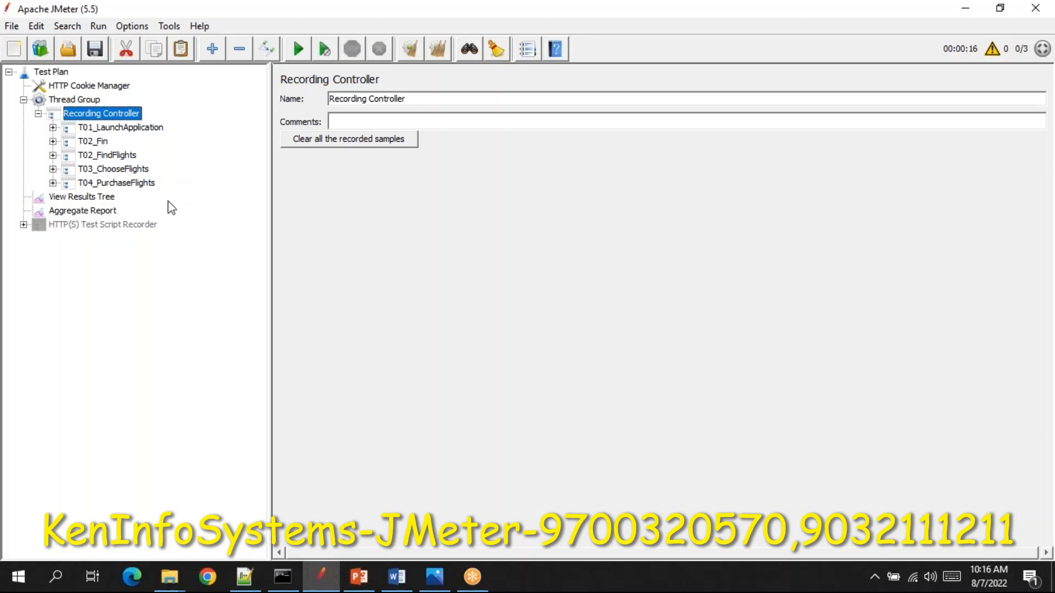
- Check the requests inside the stray T02_Fin transaction and remove that transaction controller from the Recording Controller
click(94, 142)
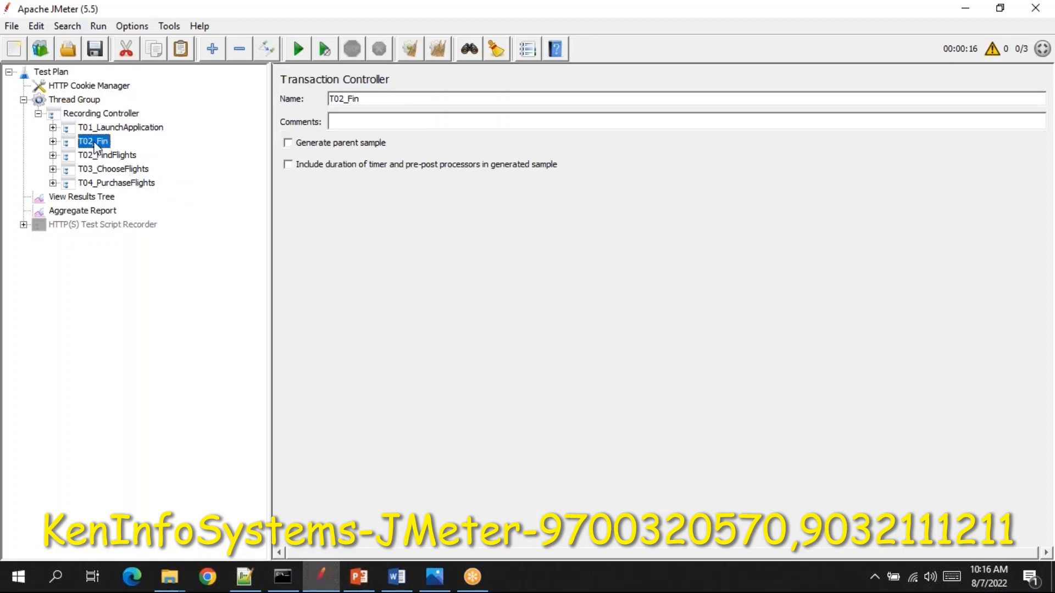
click(52, 142)
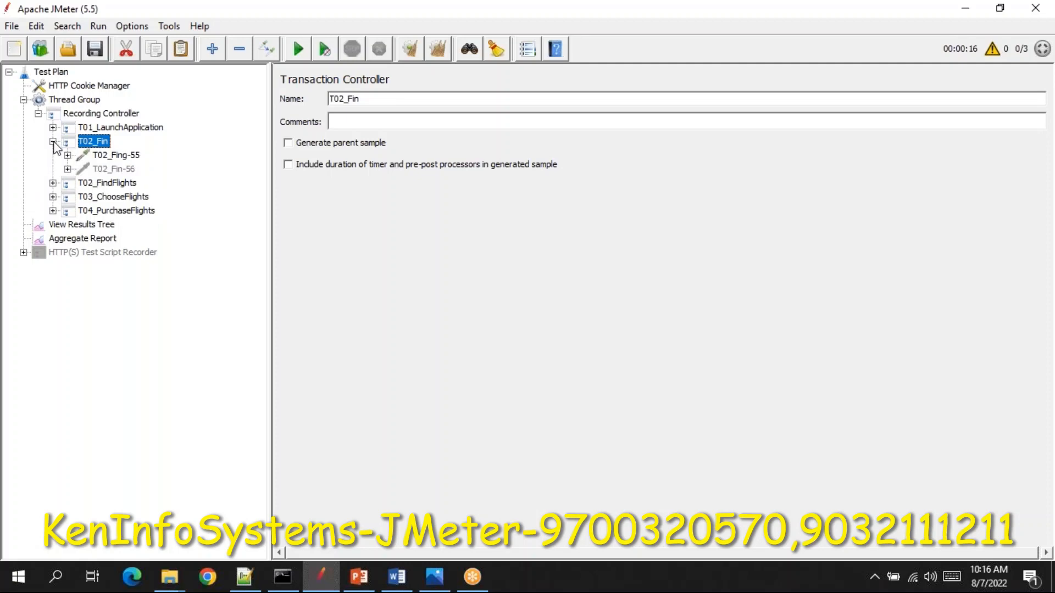
click(114, 156)
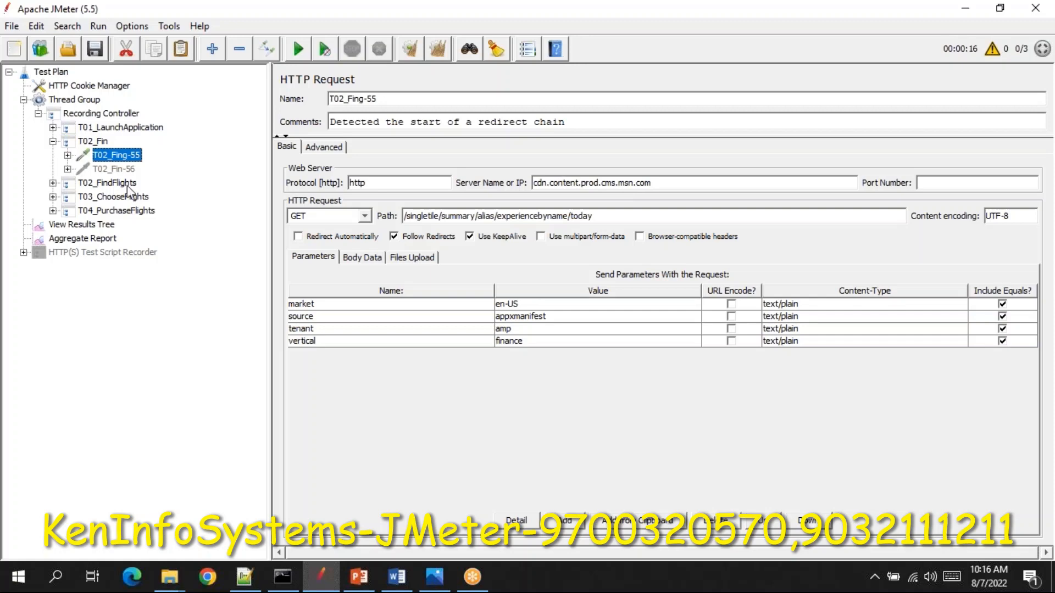
click(53, 142)
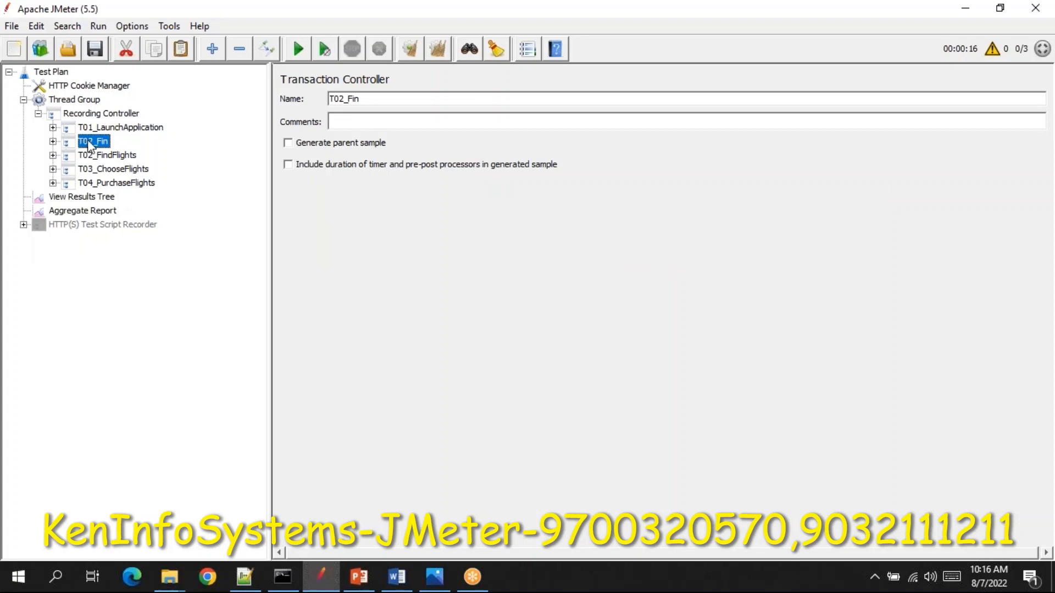
key(Delete)
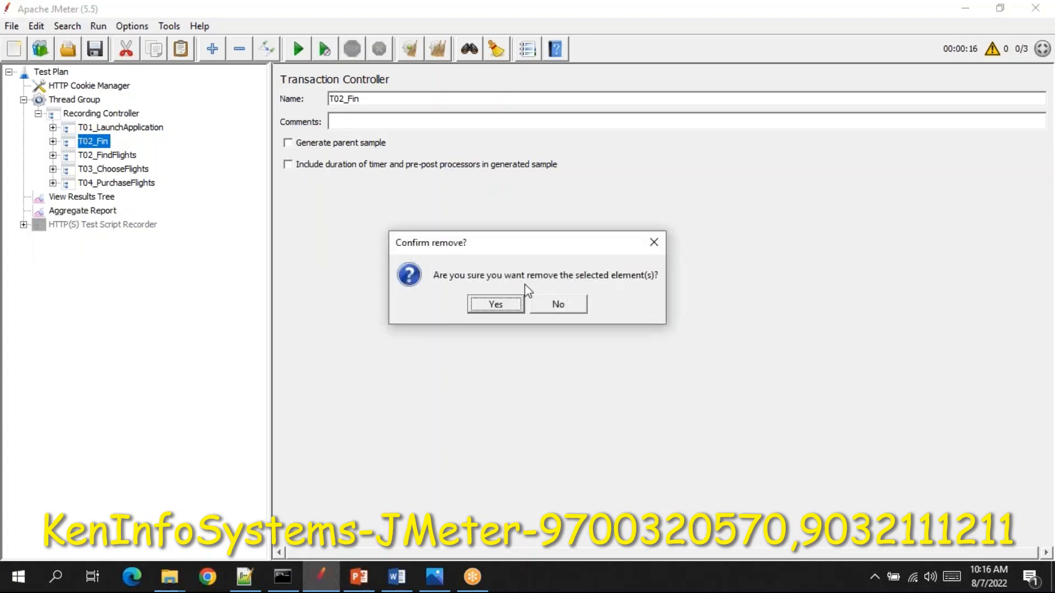
click(496, 305)
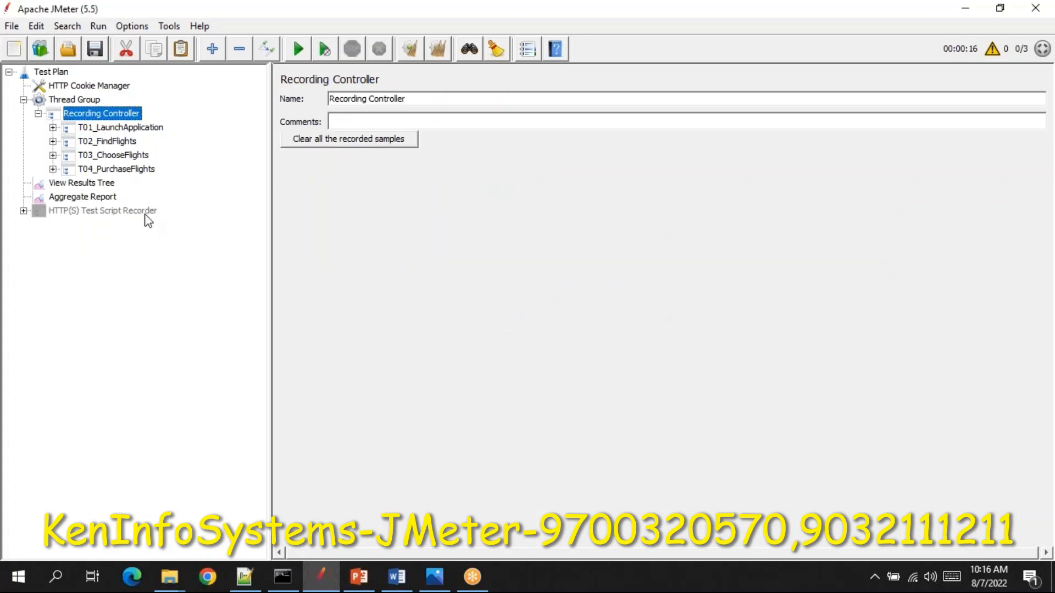
- Expand the four recorded transactions T01 to T04 and review the server, path and parameters of their HTTP requests
click(53, 128)
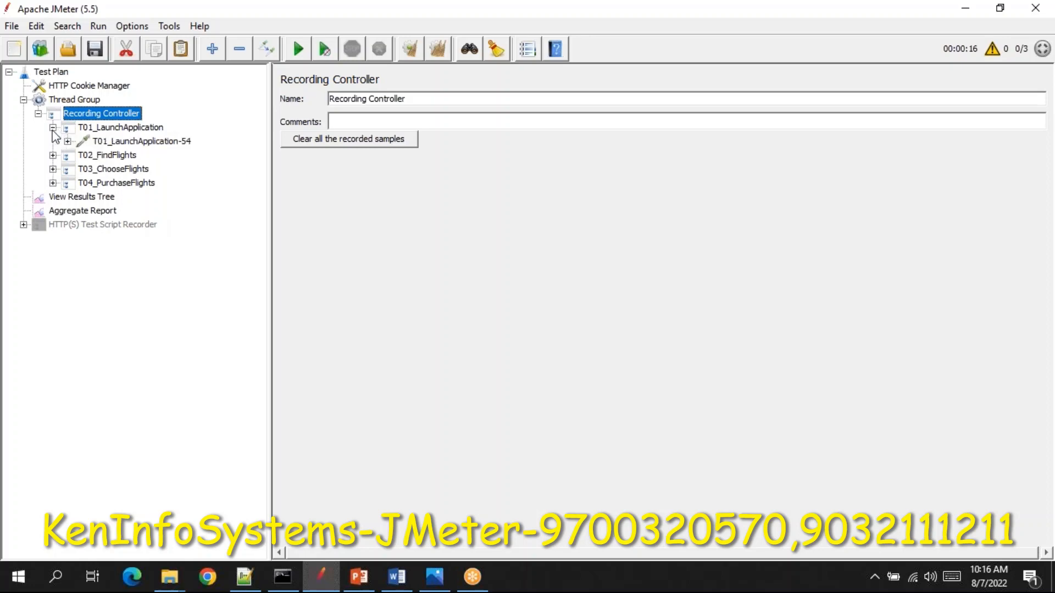
click(156, 143)
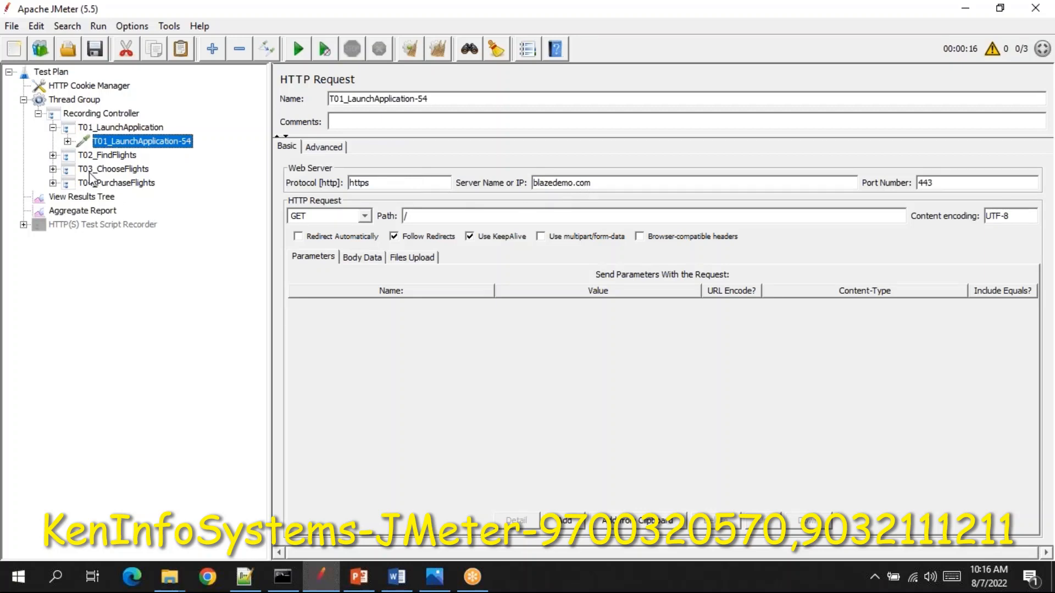
double_click(102, 156)
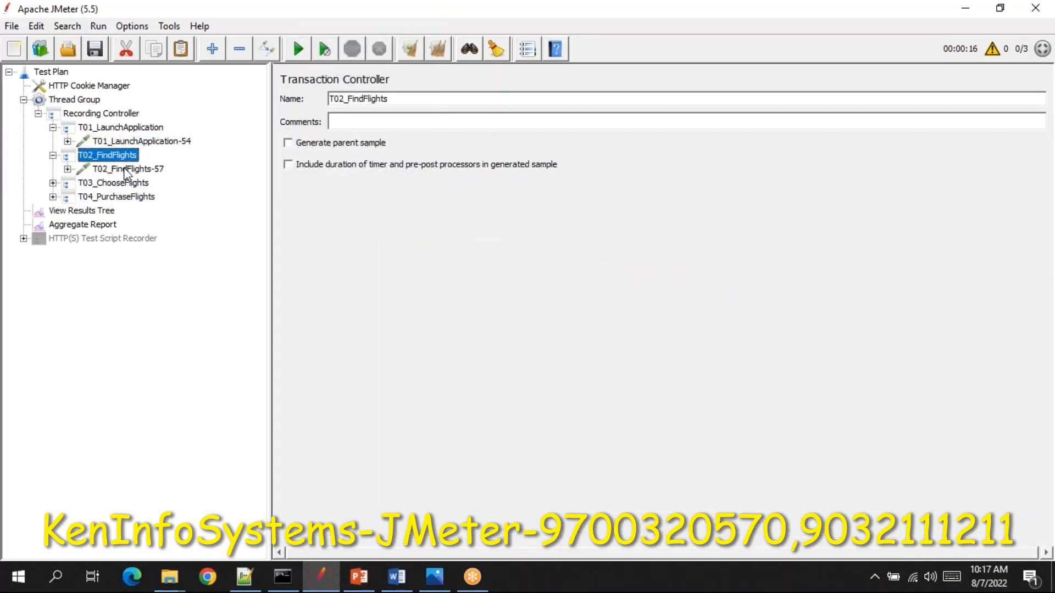
click(126, 171)
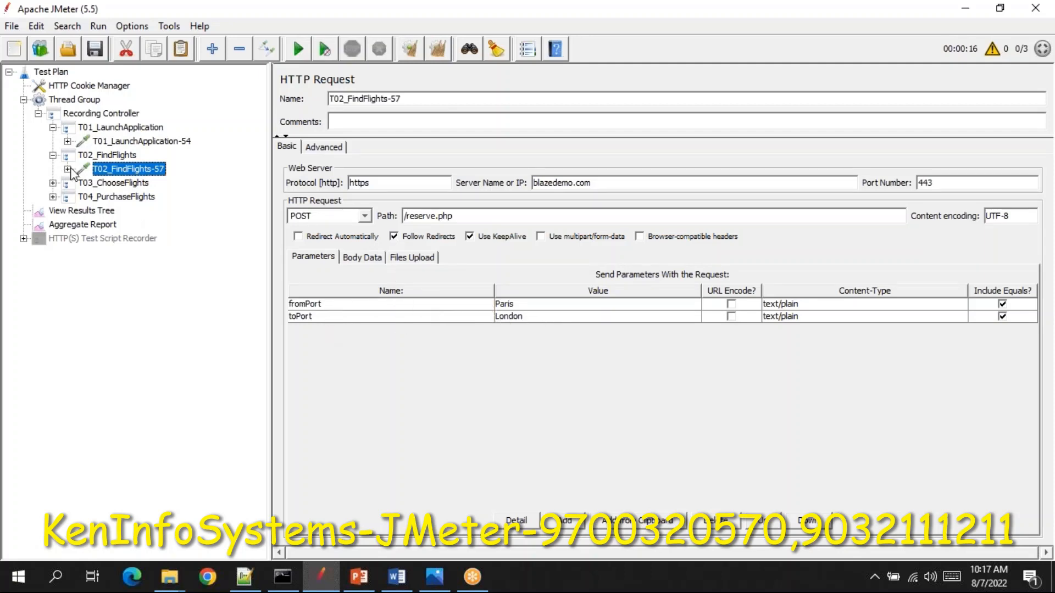
double_click(102, 184)
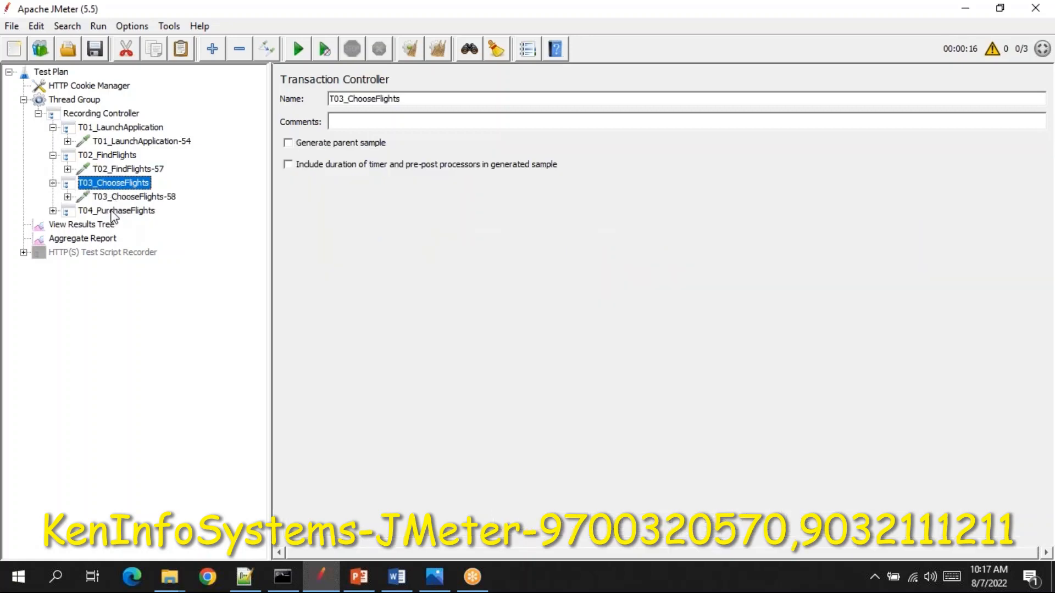
double_click(112, 211)
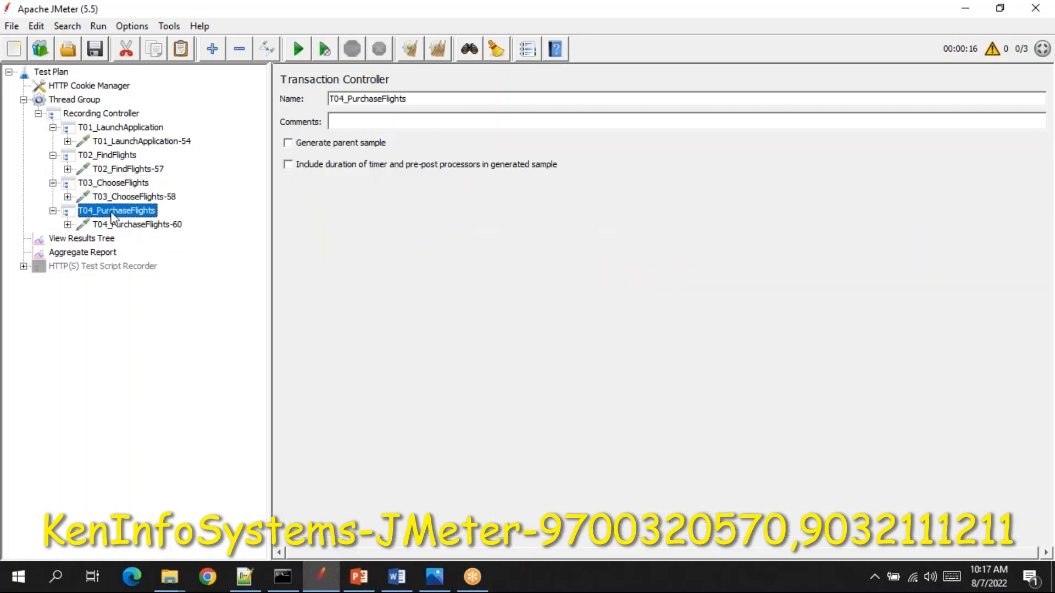
click(146, 225)
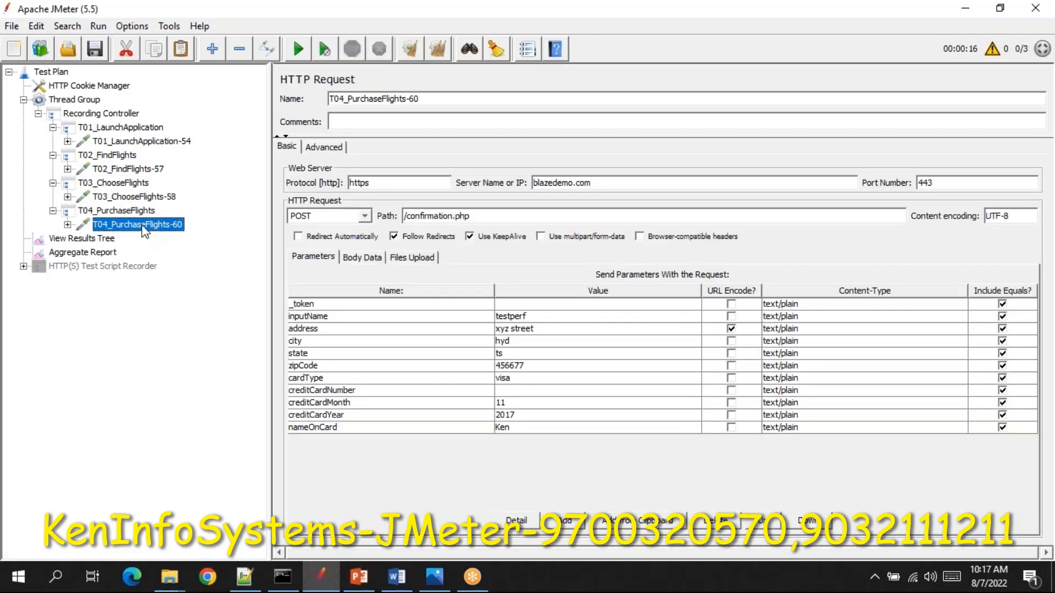
- Check the Thread Group settings and run the test without saving the plan, with View Results Tree open
click(97, 239)
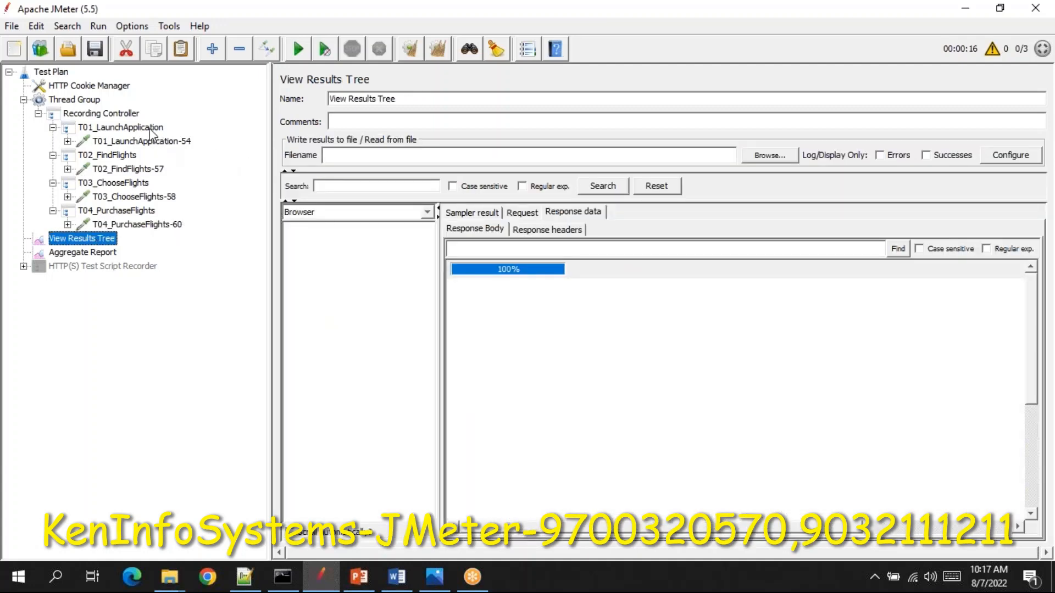
click(86, 102)
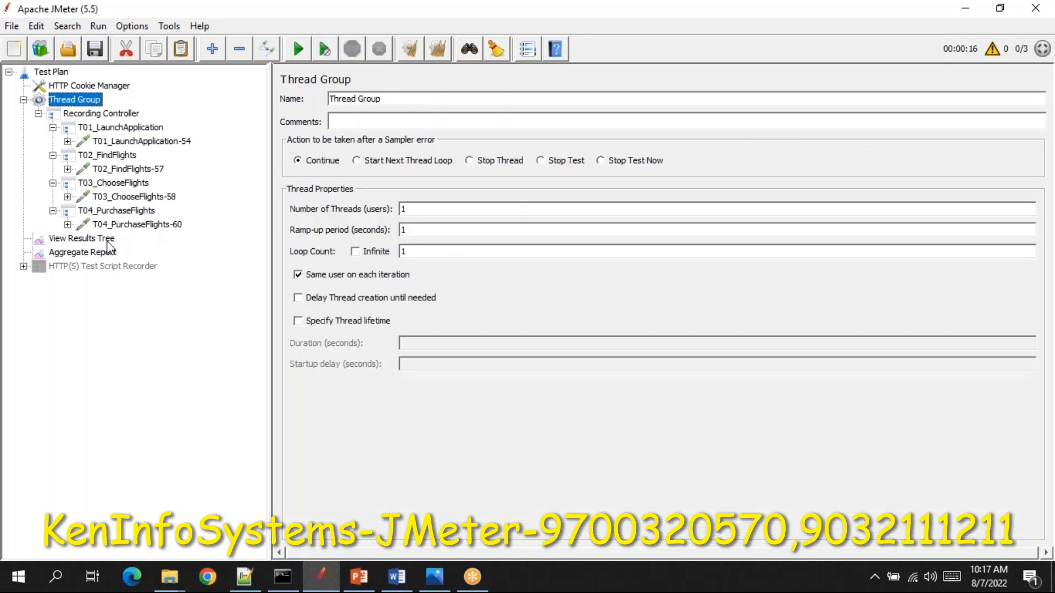
click(88, 238)
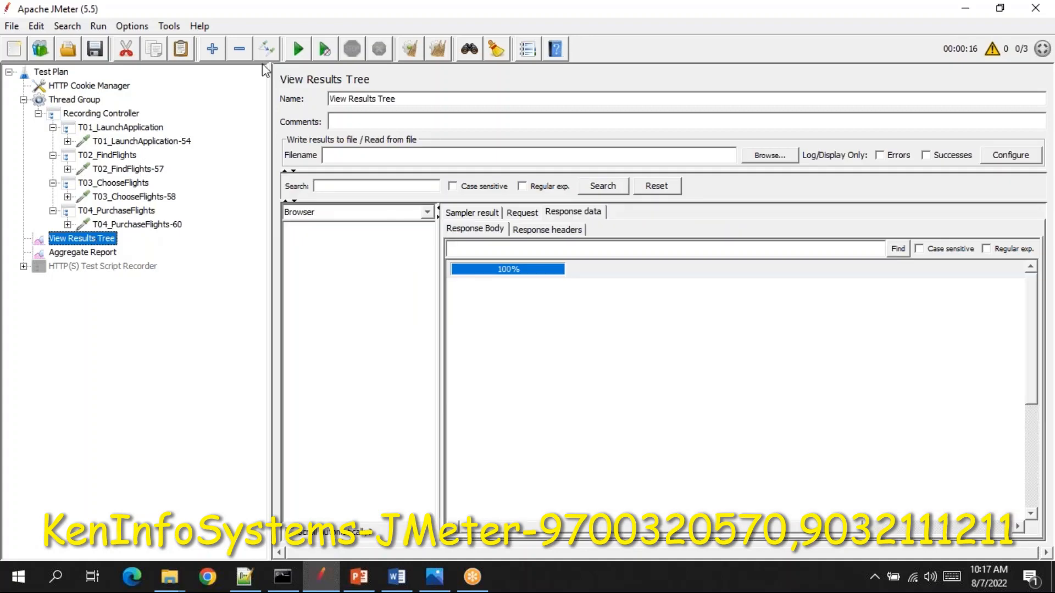
click(297, 48)
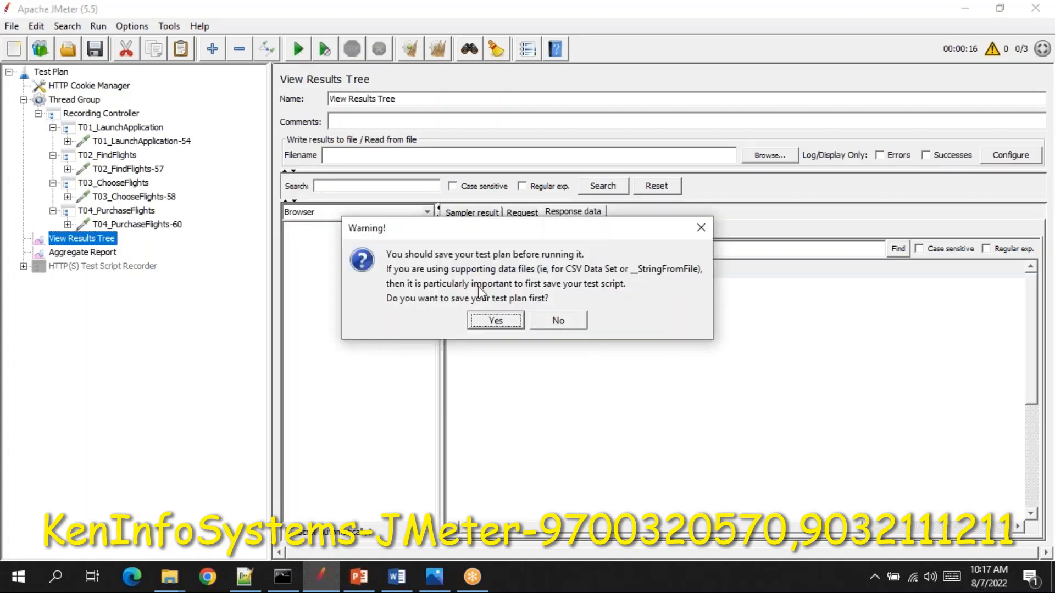
click(546, 323)
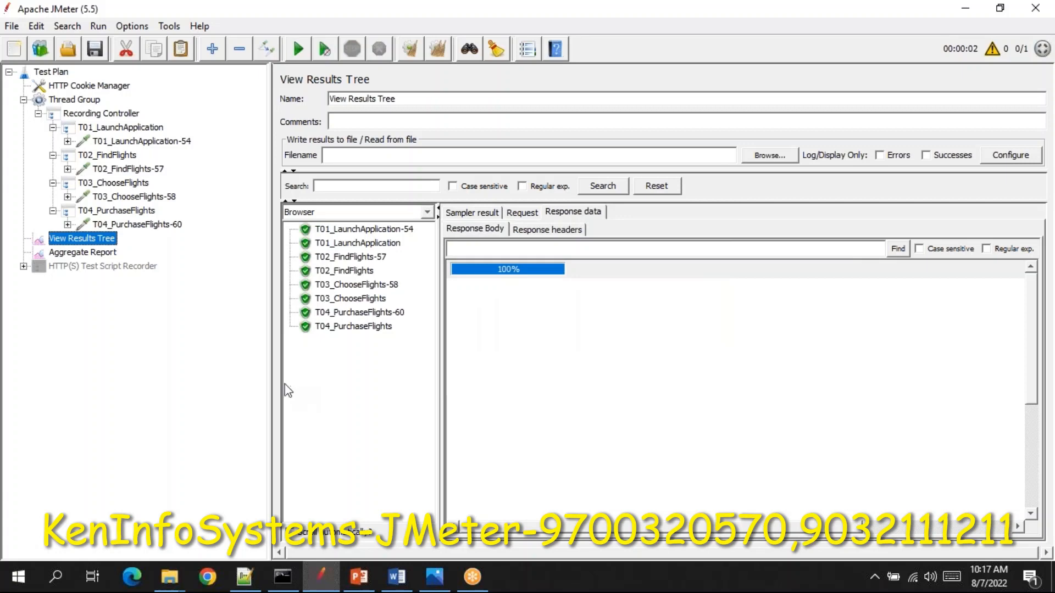
- Narrow the test plan tree, widen the sample list in View Results Tree, and clear its results
drag(269, 377, 236, 378)
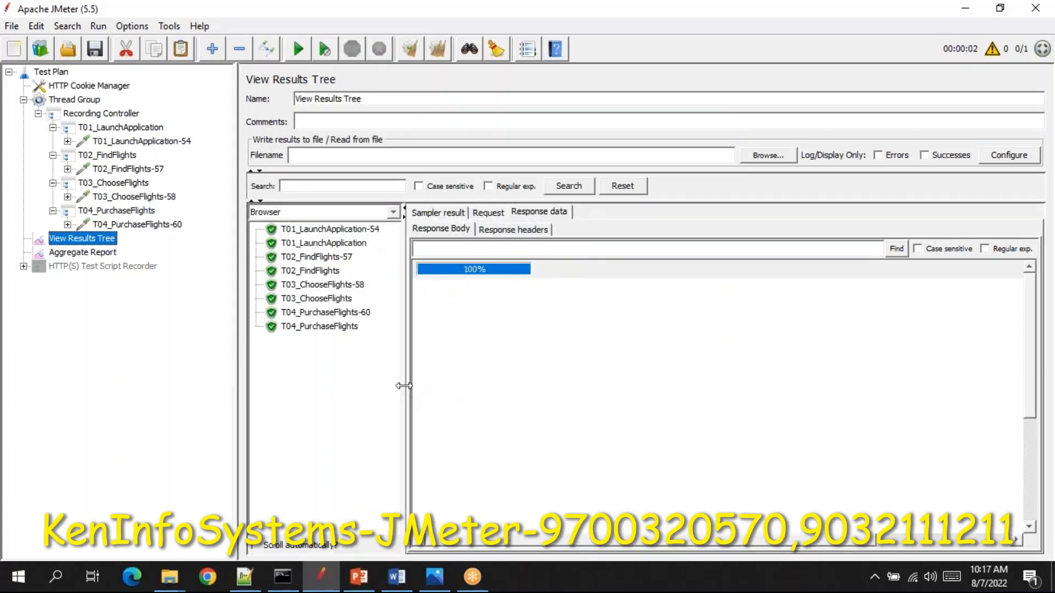
drag(404, 386, 449, 392)
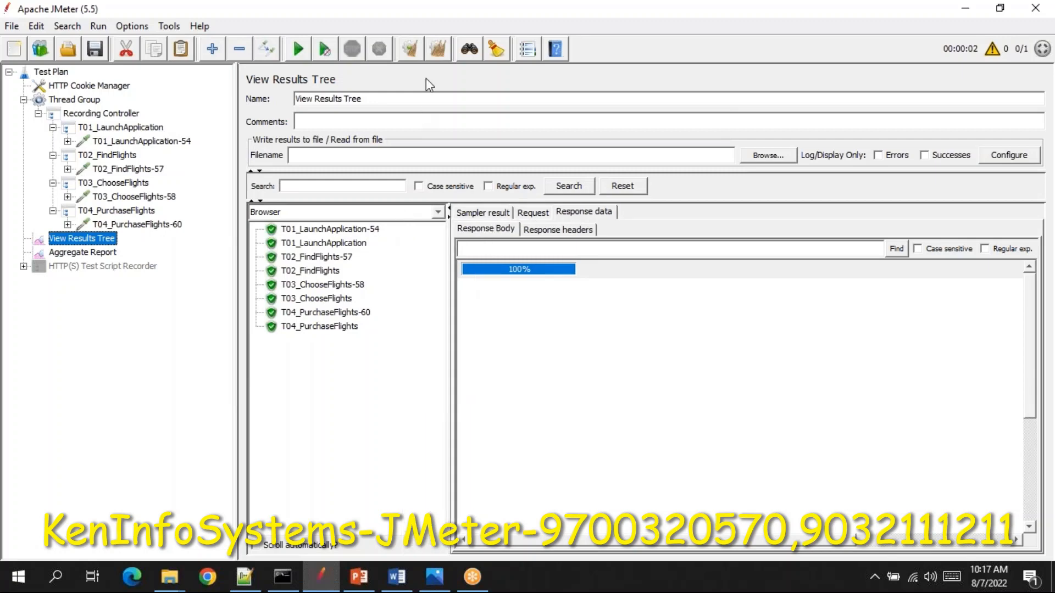
click(414, 48)
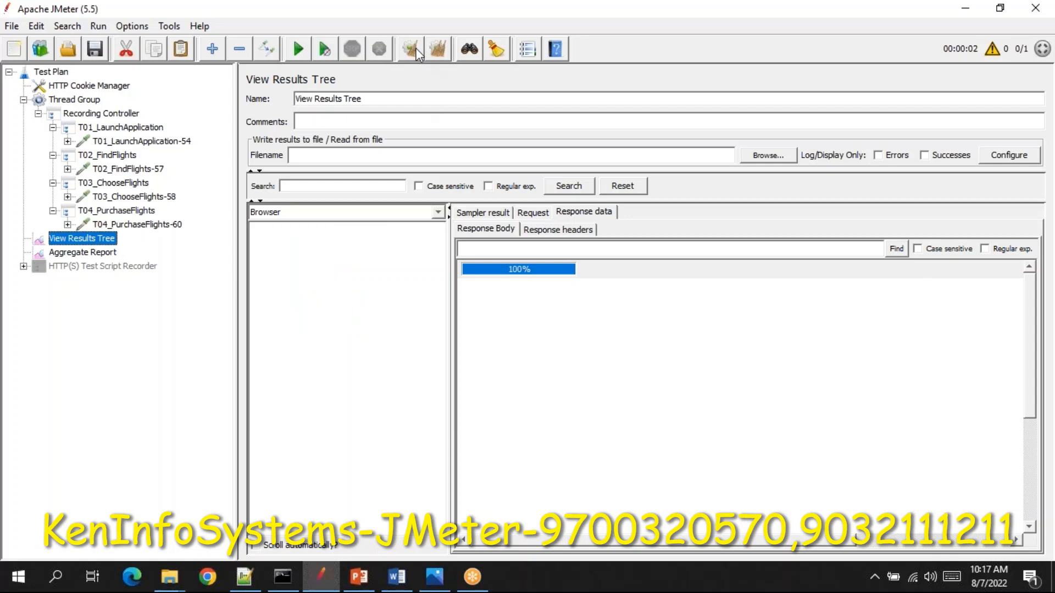
- Enable Generate parent sample on the T01_LaunchApplication, T02_FindFlights, T03_ChooseFlights and T04_PurchaseFlights transaction controllers
click(113, 128)
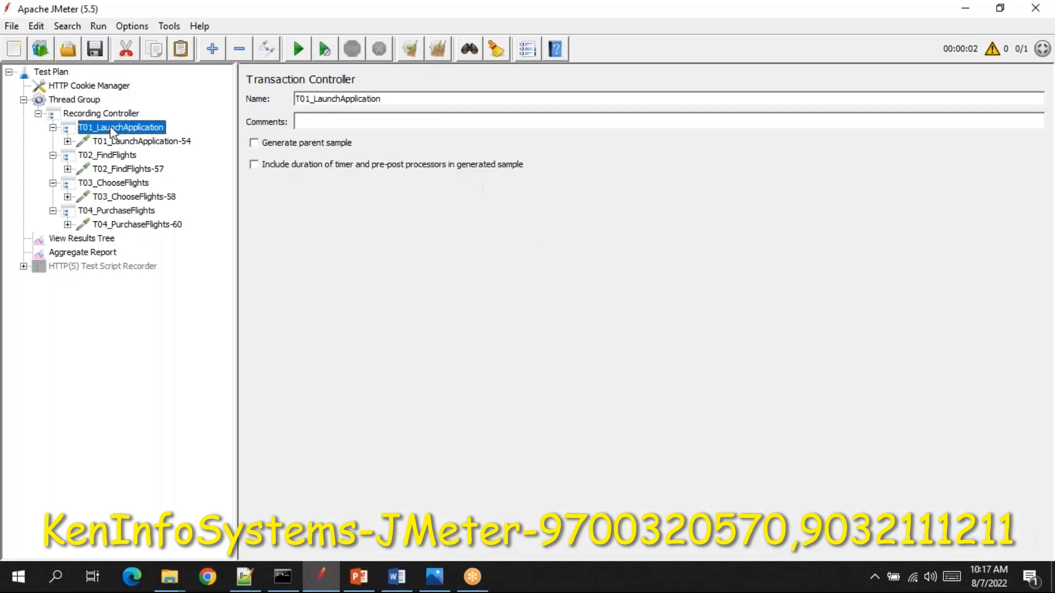
click(258, 145)
click(107, 157)
click(254, 144)
click(138, 184)
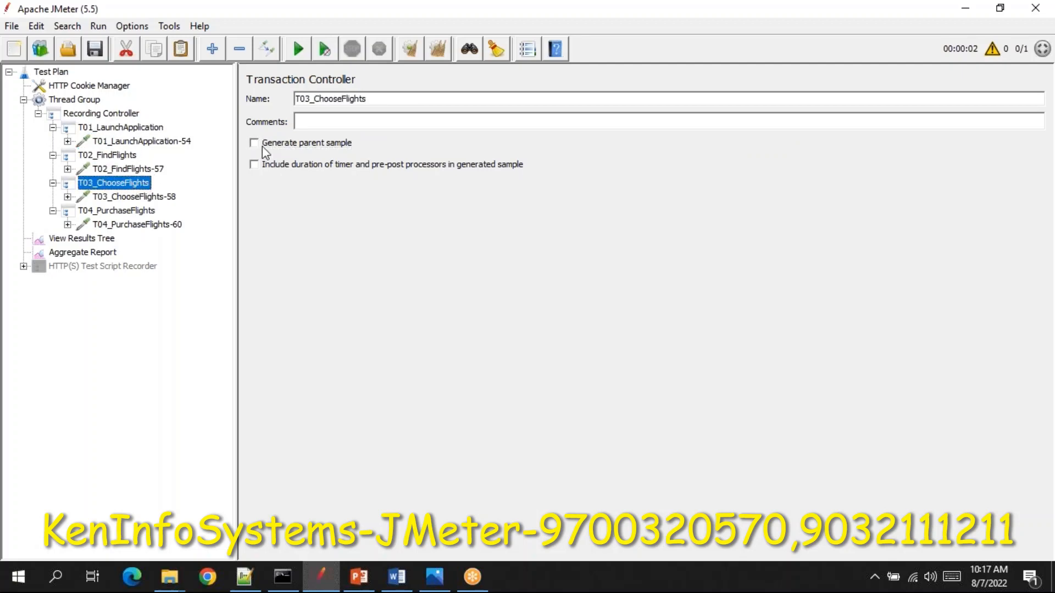
click(258, 145)
click(149, 212)
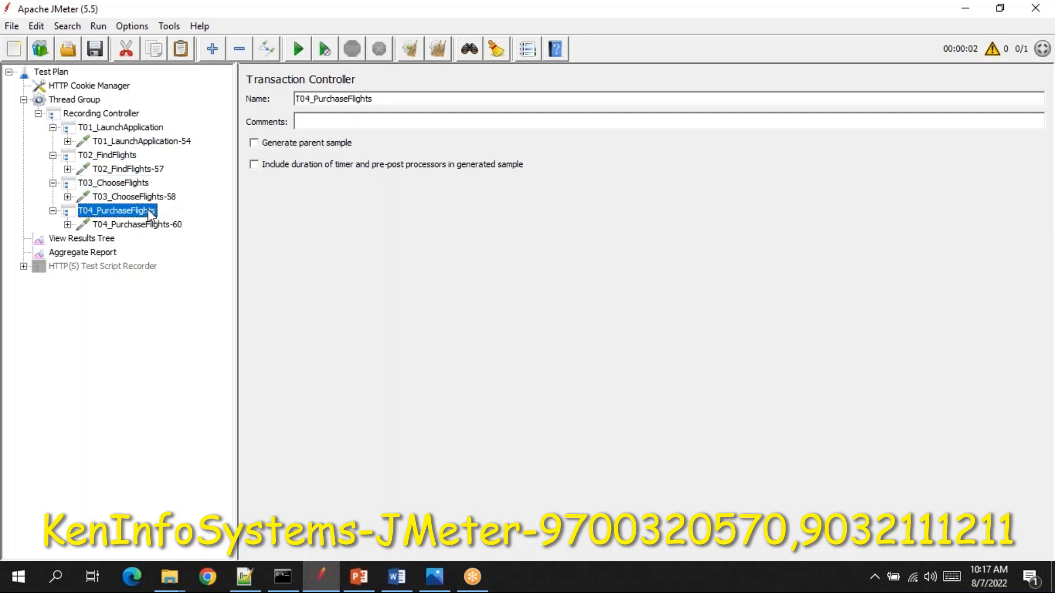
click(255, 144)
- Open View Results Tree and rerun the test without saving the plan
click(90, 240)
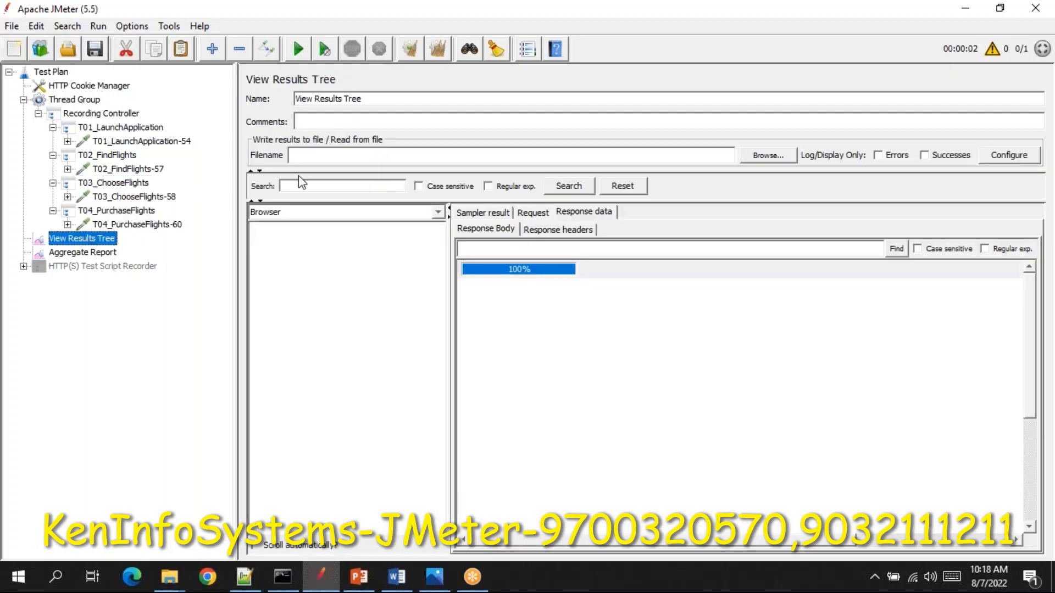
click(300, 51)
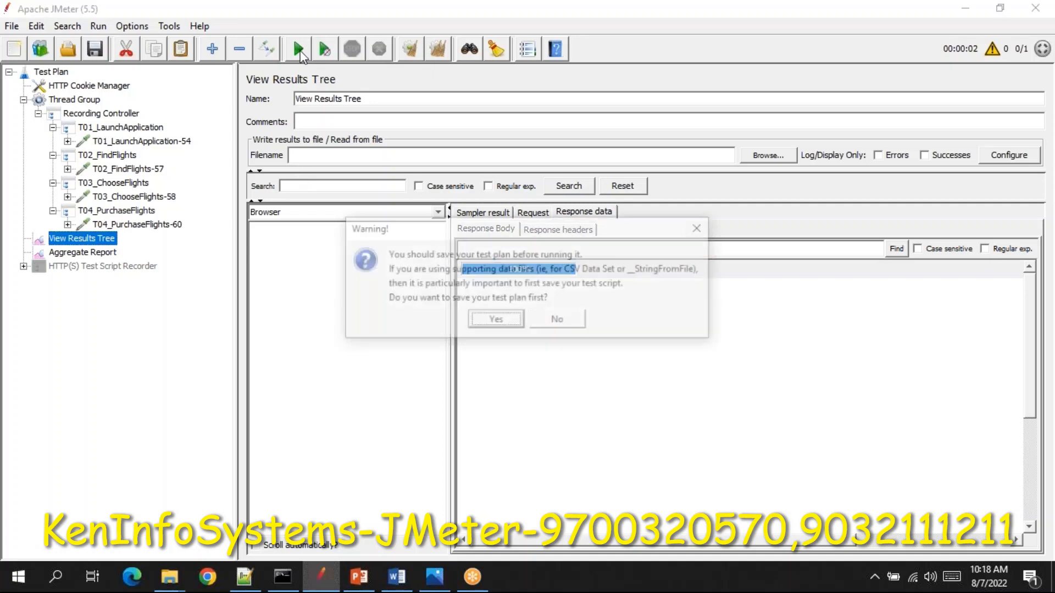
click(581, 328)
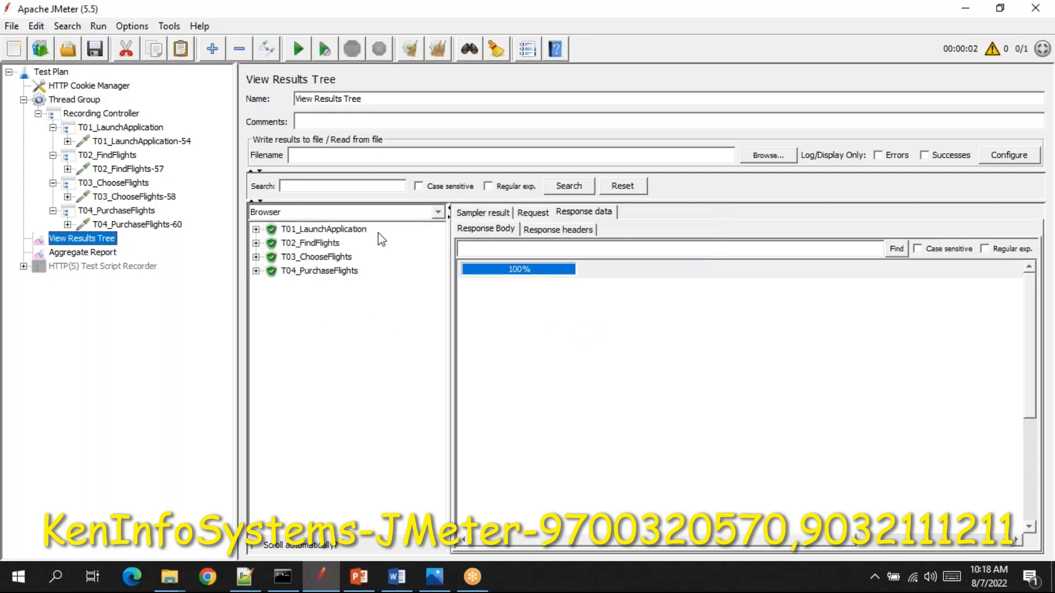
- Expand each transaction's result and examine the rendered response page of its request, from T01_LaunchApplication through T04_PurchaseFlights
double_click(298, 231)
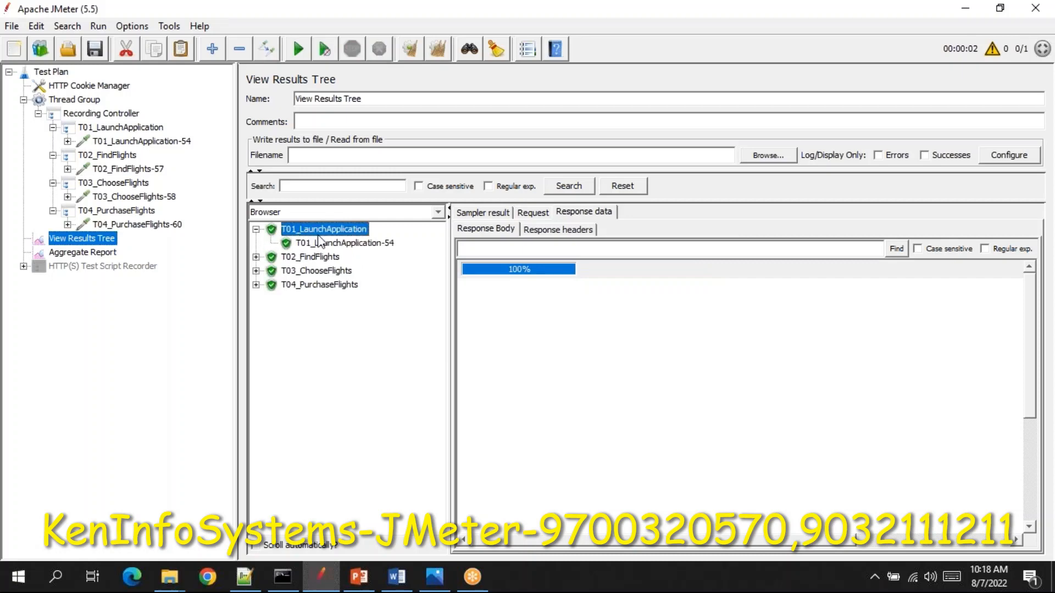
click(335, 244)
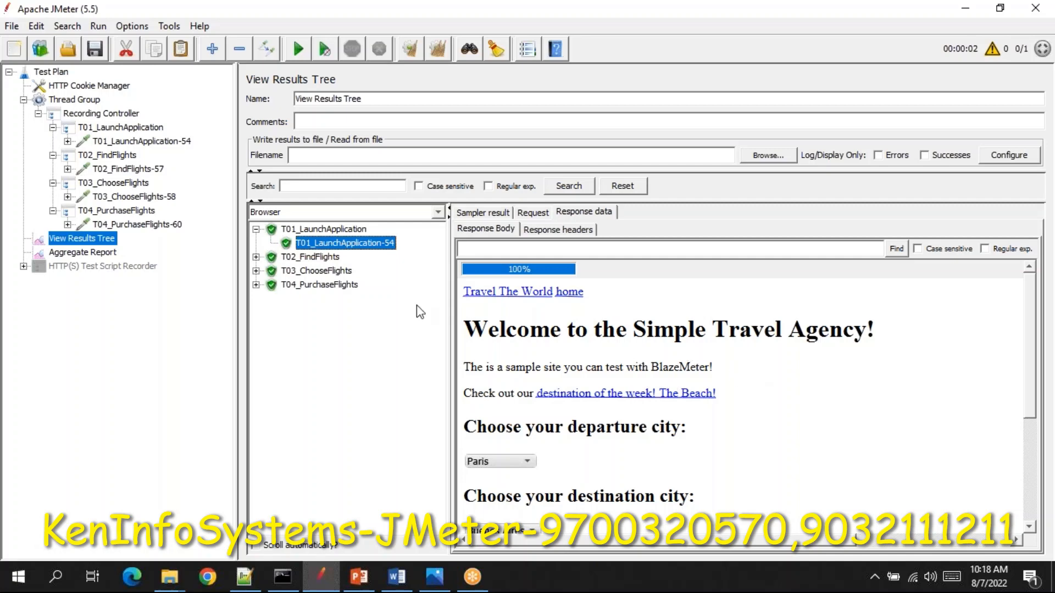
double_click(328, 256)
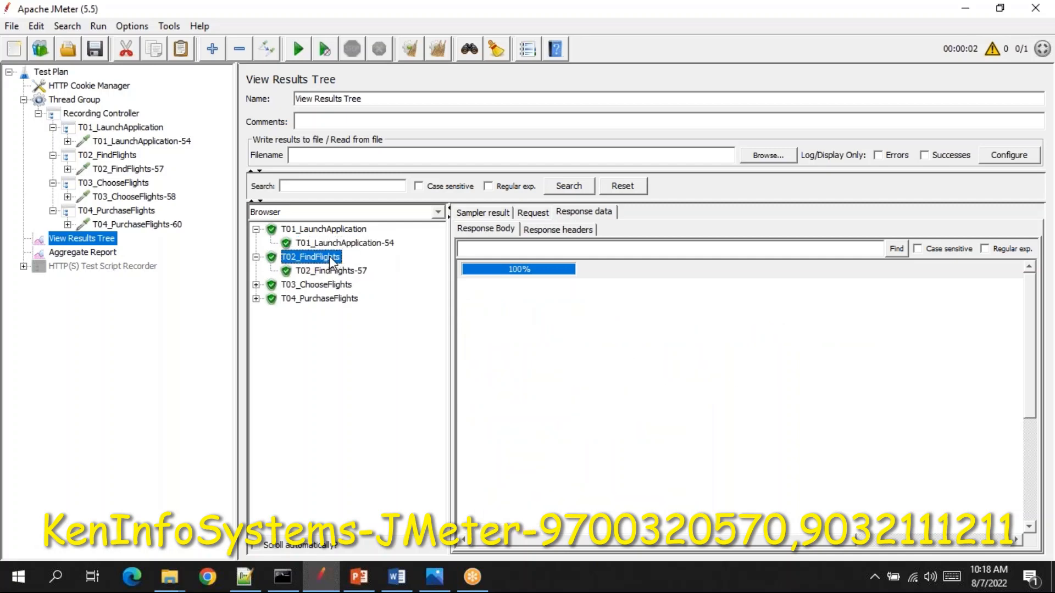
click(328, 271)
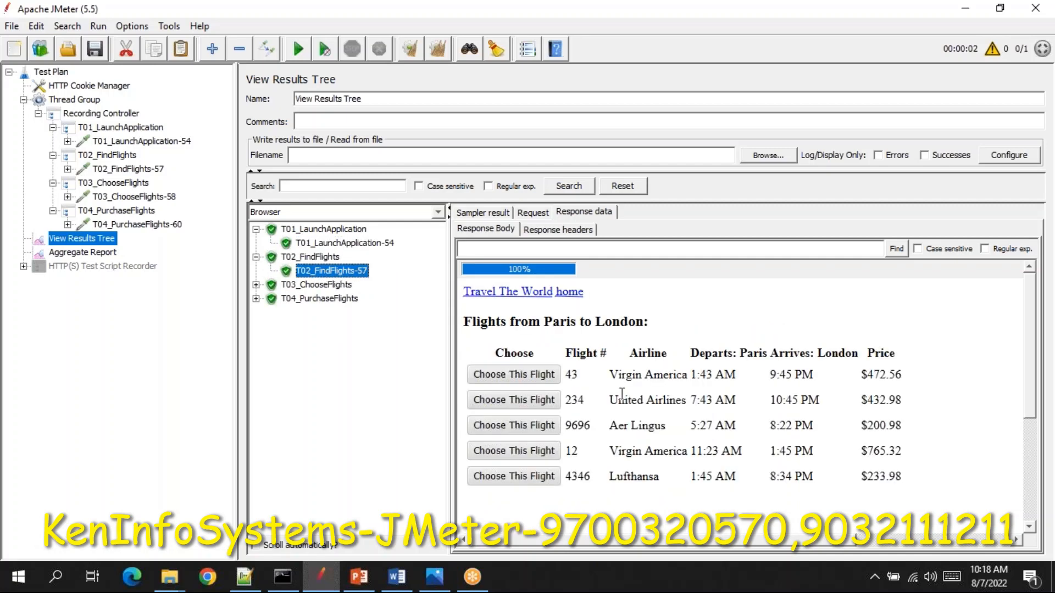
double_click(327, 286)
click(337, 299)
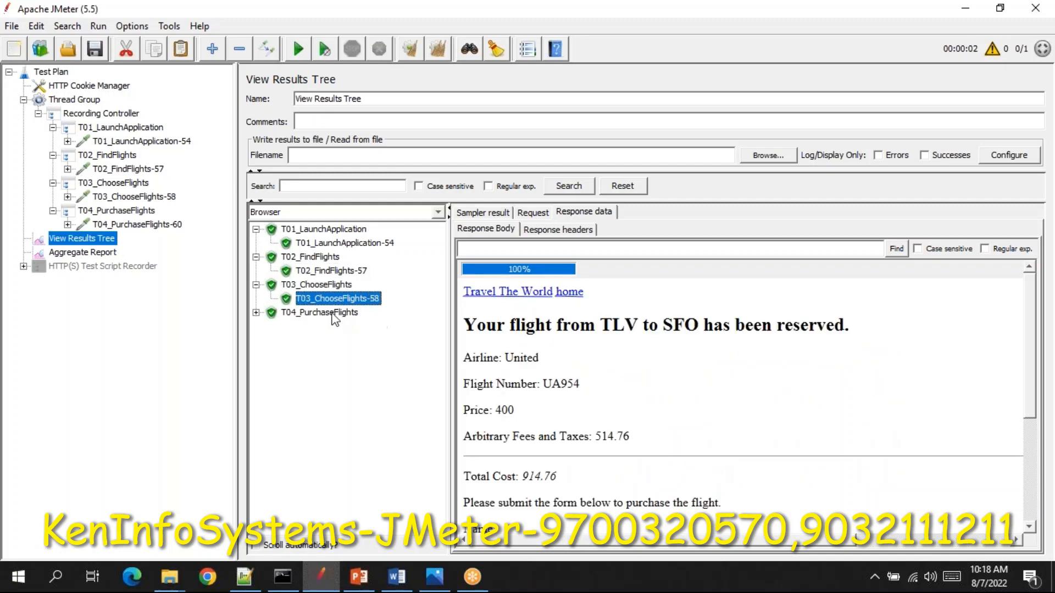
double_click(332, 313)
click(339, 327)
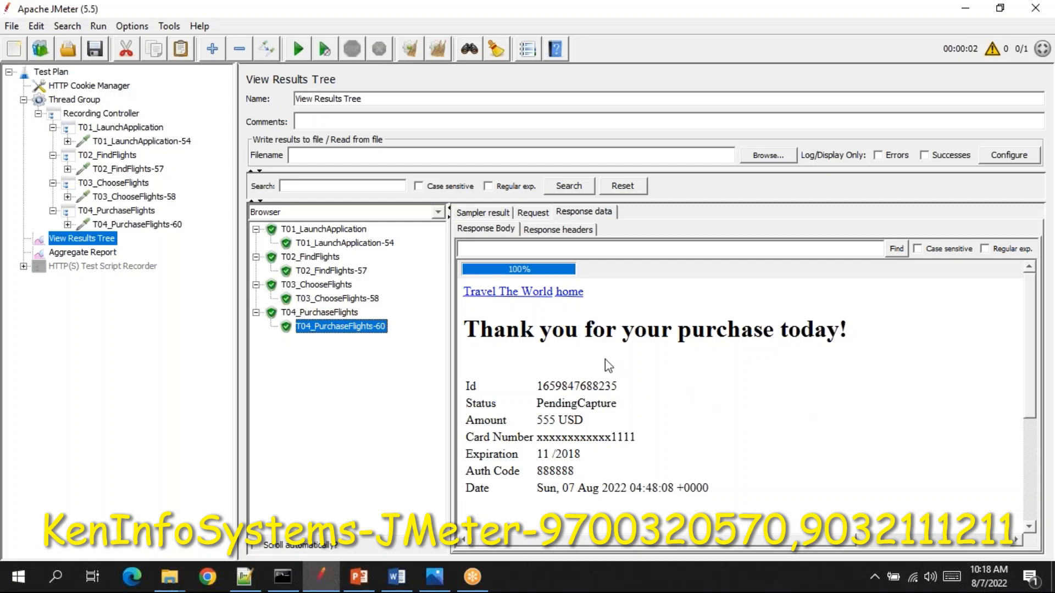
- Check the Thread Group's thread settings and open the Aggregate Report to review the response times per transaction
click(75, 100)
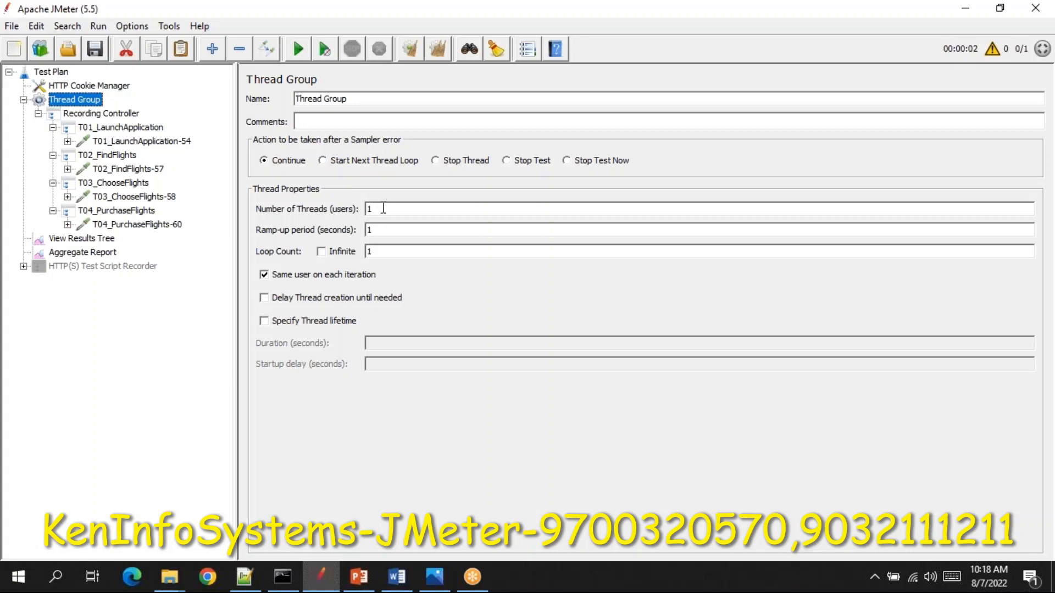
click(82, 253)
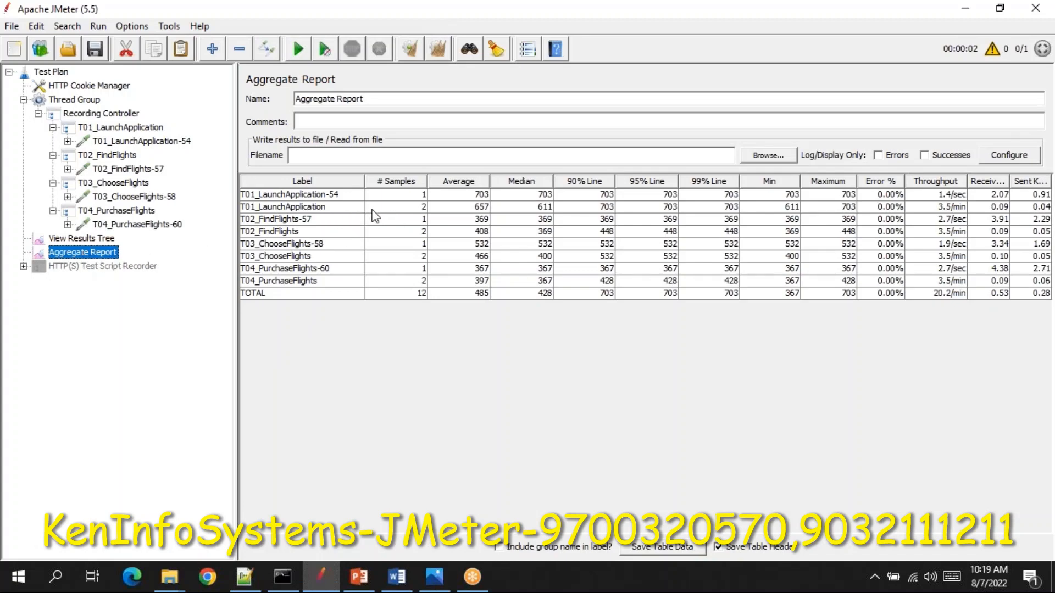
- Examine the average response times of the T01_LaunchApplication, T02_FindFlights, T03_ChooseFlights and T04_PurchaseFlights rows in the Aggregate Report
click(474, 209)
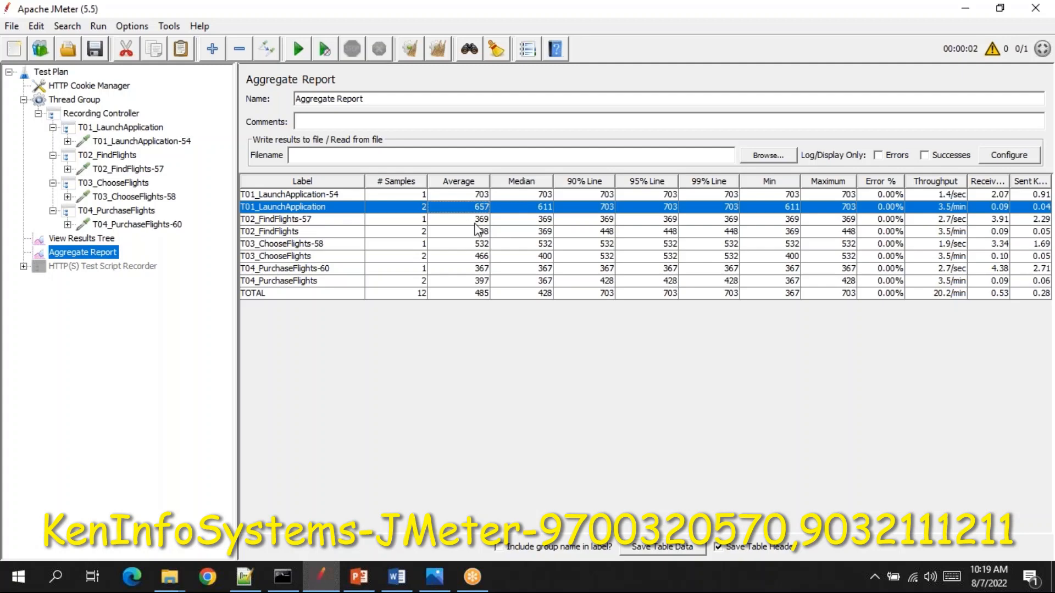
click(476, 233)
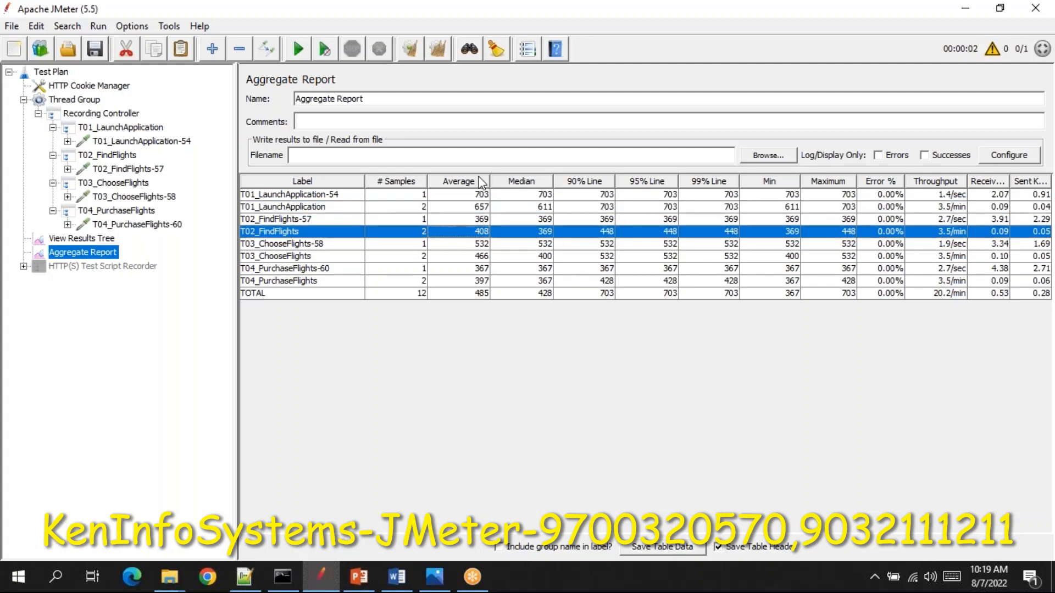
click(478, 257)
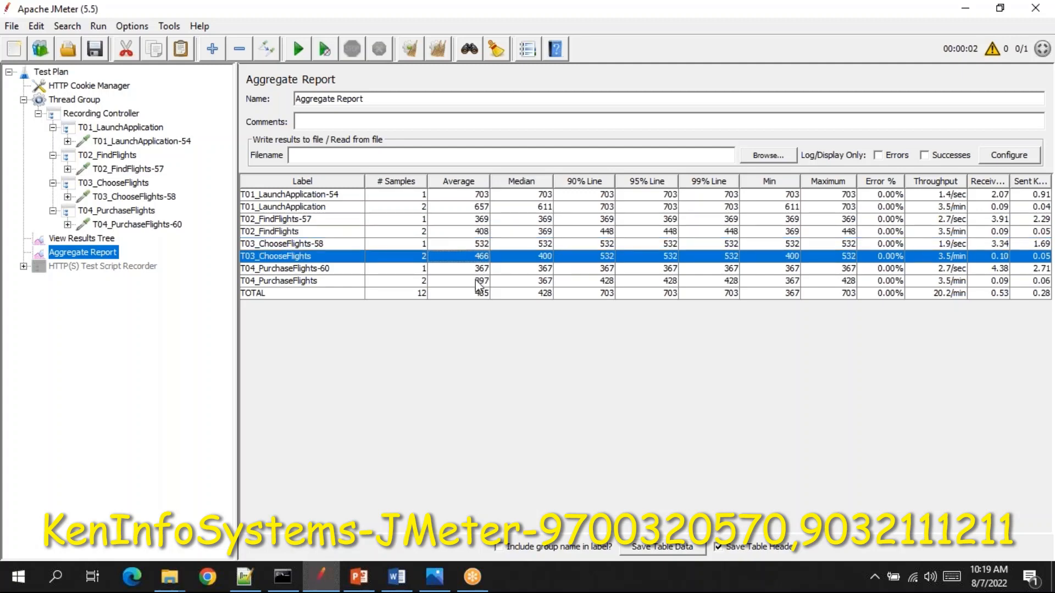
click(476, 280)
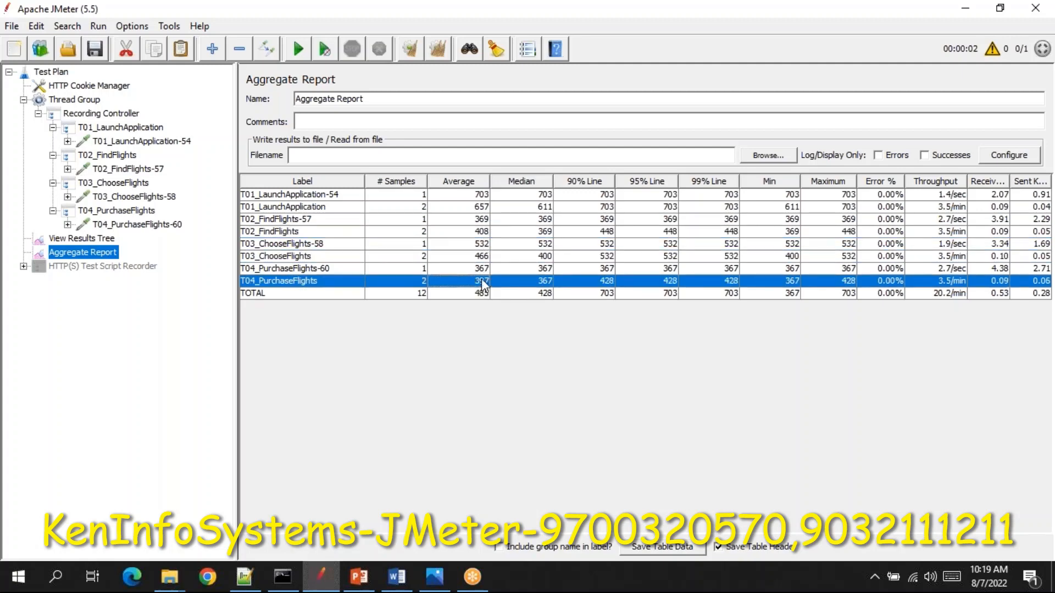
- Clear all previous results and set the Thread Group to 5 threads, a 5-second ramp-up period and a loop count of 2
click(437, 47)
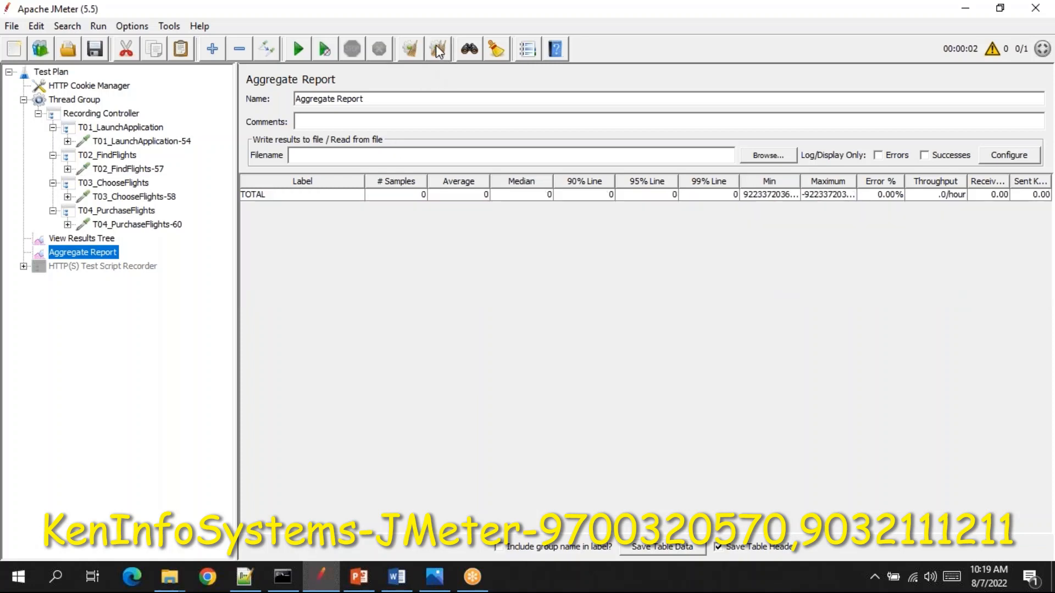
click(97, 101)
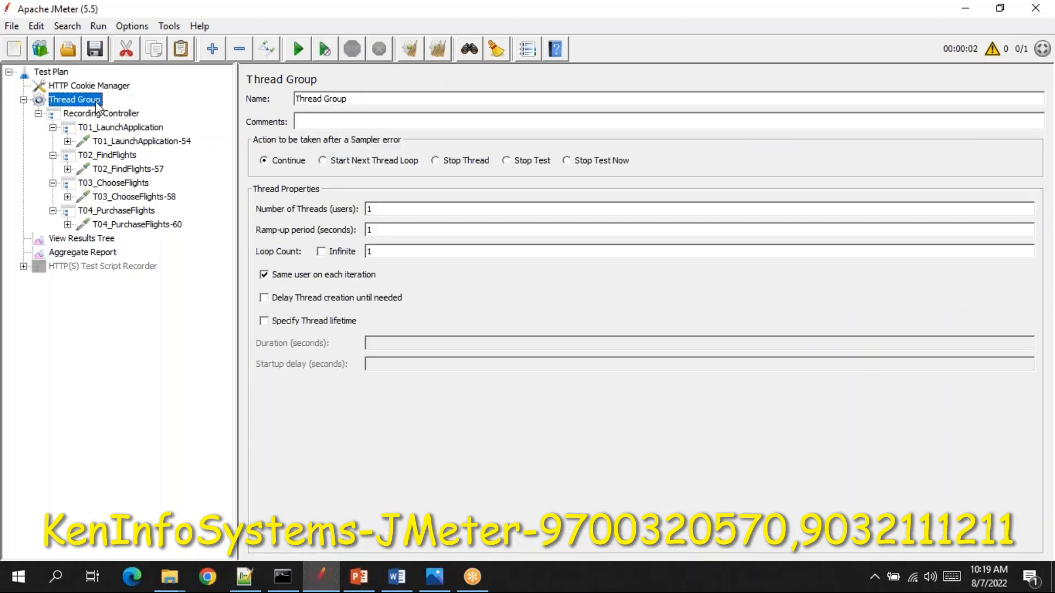
double_click(403, 209)
text(5)
double_click(395, 228)
text(5)
double_click(385, 251)
text(2)
- Check that View Results Tree and Aggregate Report hold no old results and run the test without saving the plan
click(90, 239)
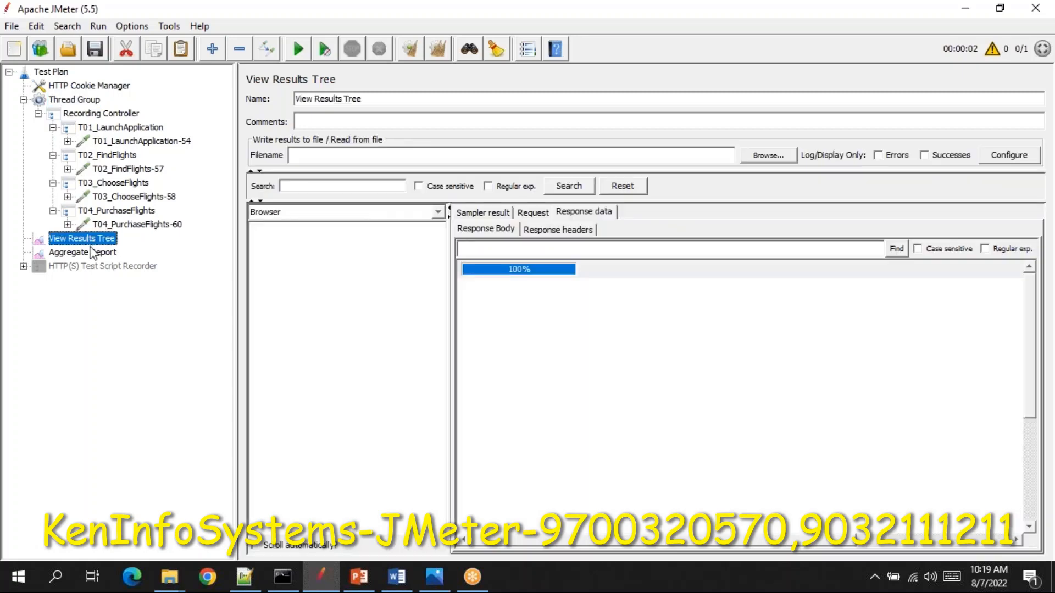
click(91, 253)
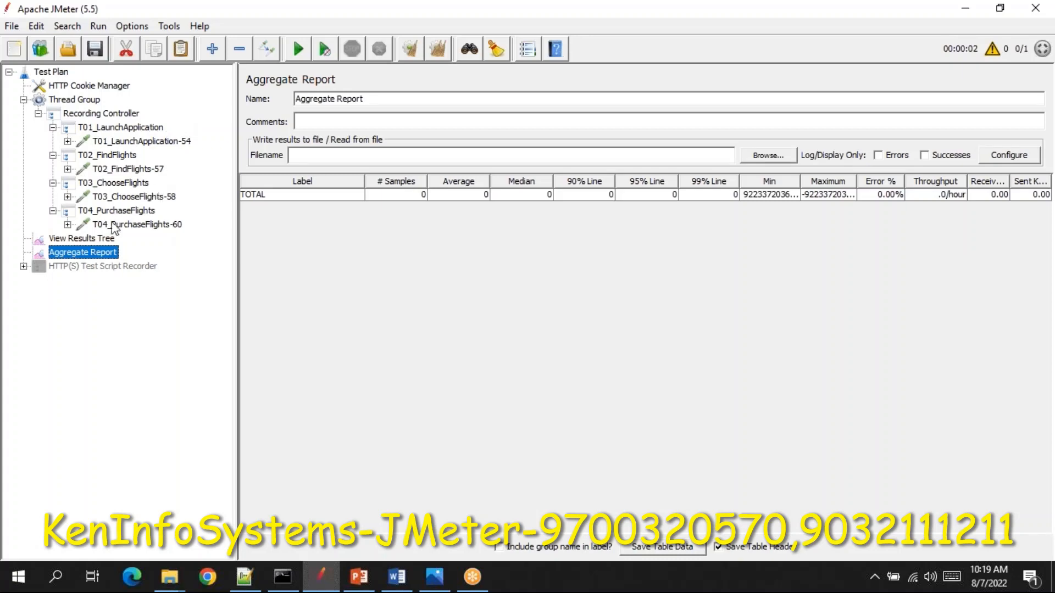
click(91, 239)
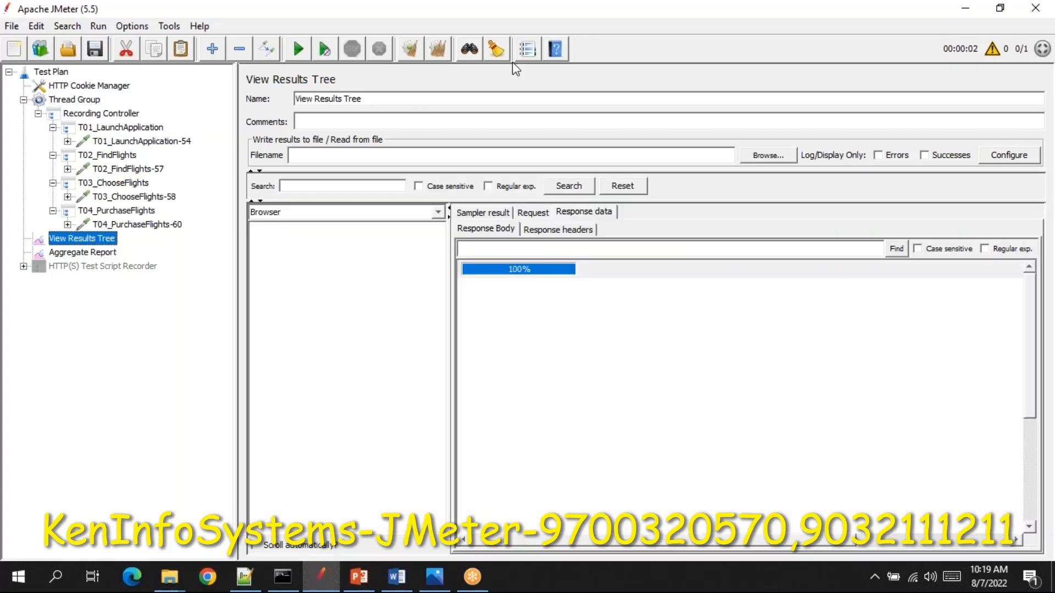
click(299, 49)
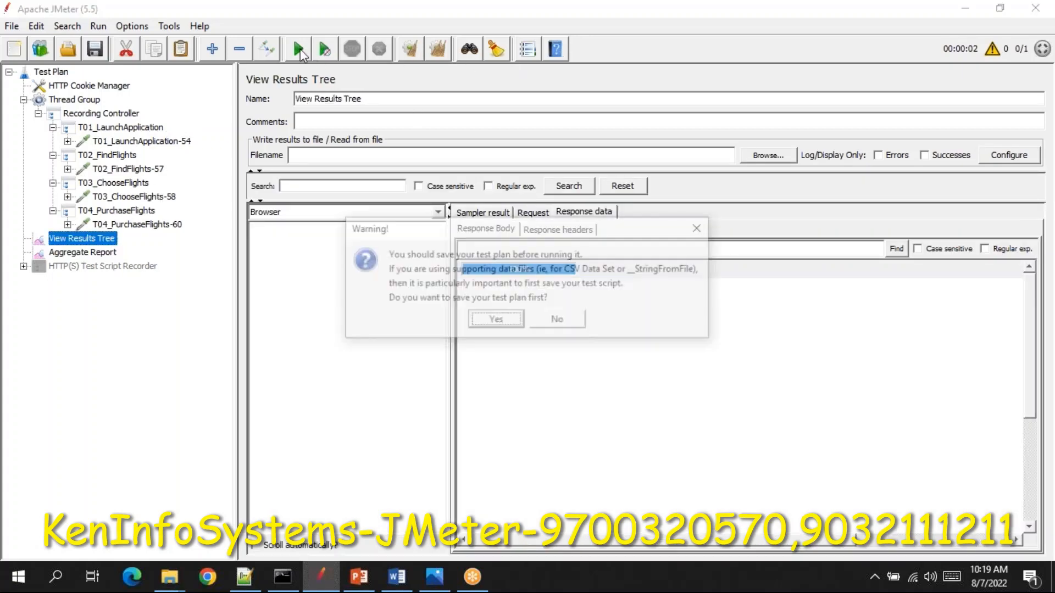
click(560, 321)
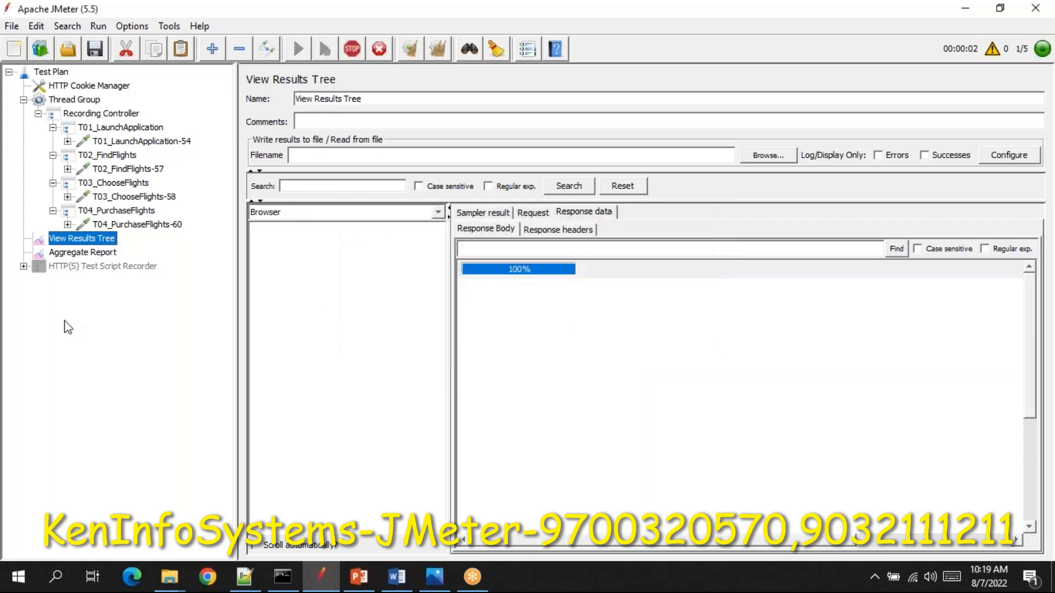
- Compare the sample counts per transaction in the Aggregate Report with the Thread Group's thread and loop settings
click(83, 252)
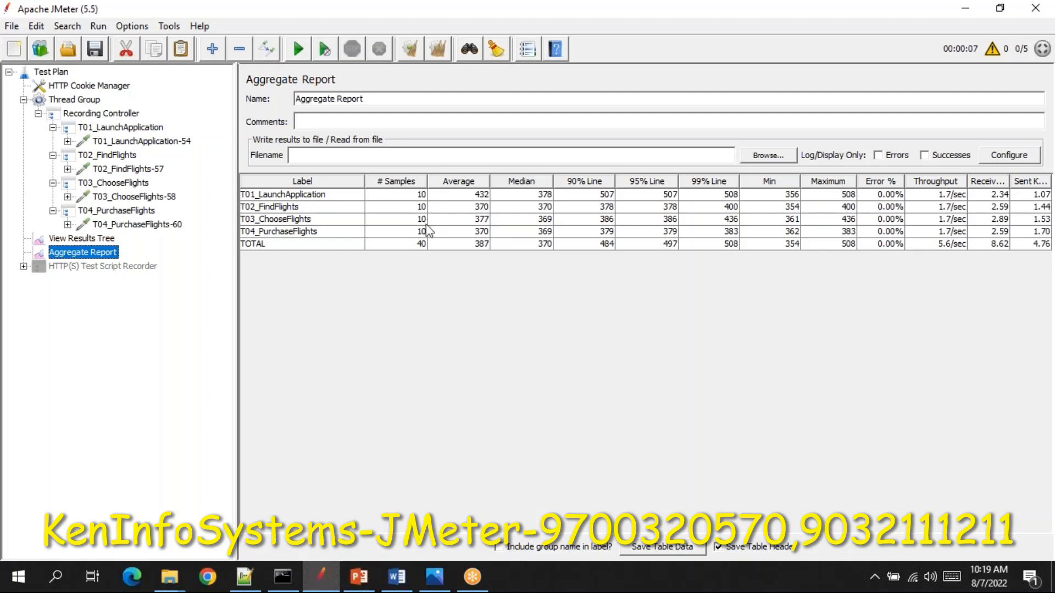
click(62, 102)
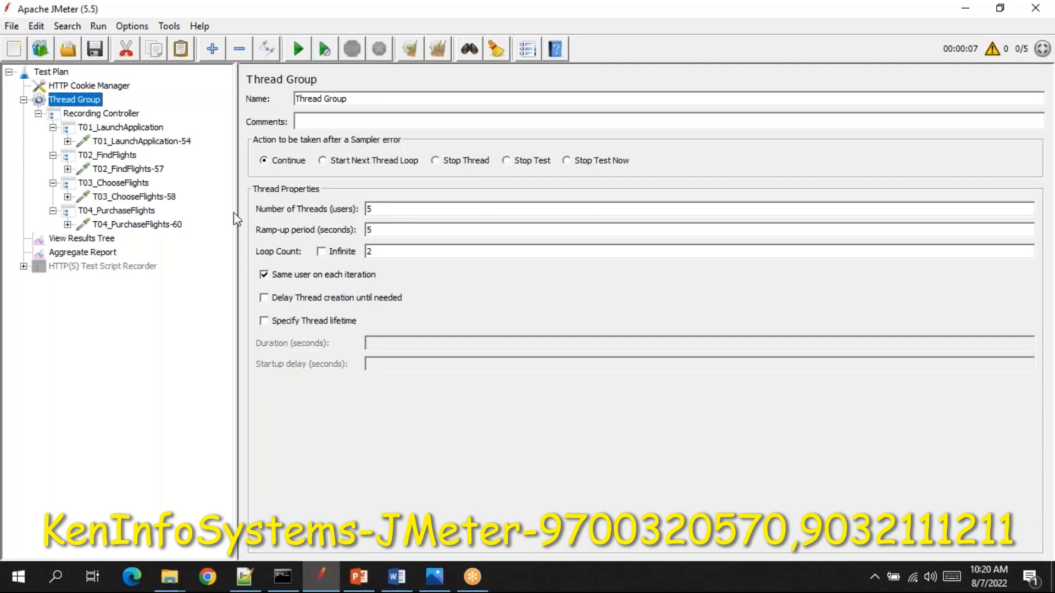
- Examine the rendered response pages of two T04_PurchaseFlights results in View Results Tree and return to the Aggregate Report
click(101, 244)
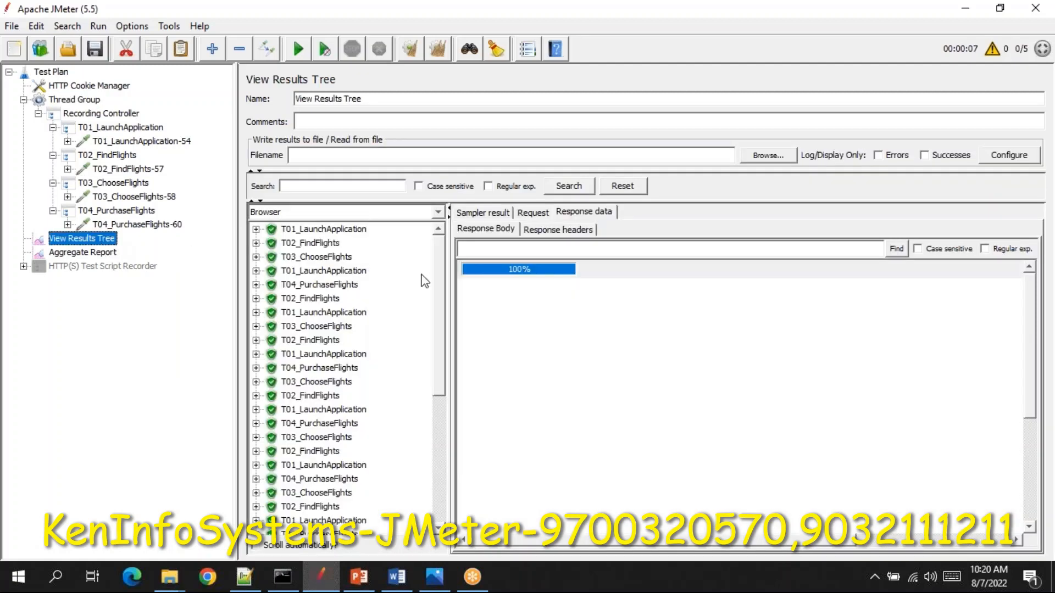
click(321, 286)
double_click(321, 287)
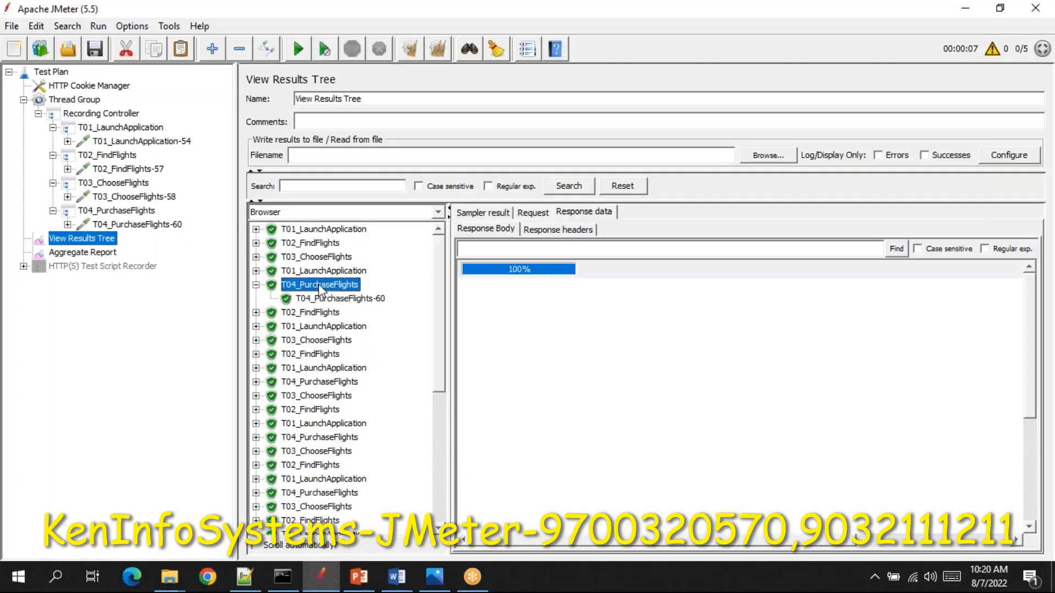
click(324, 297)
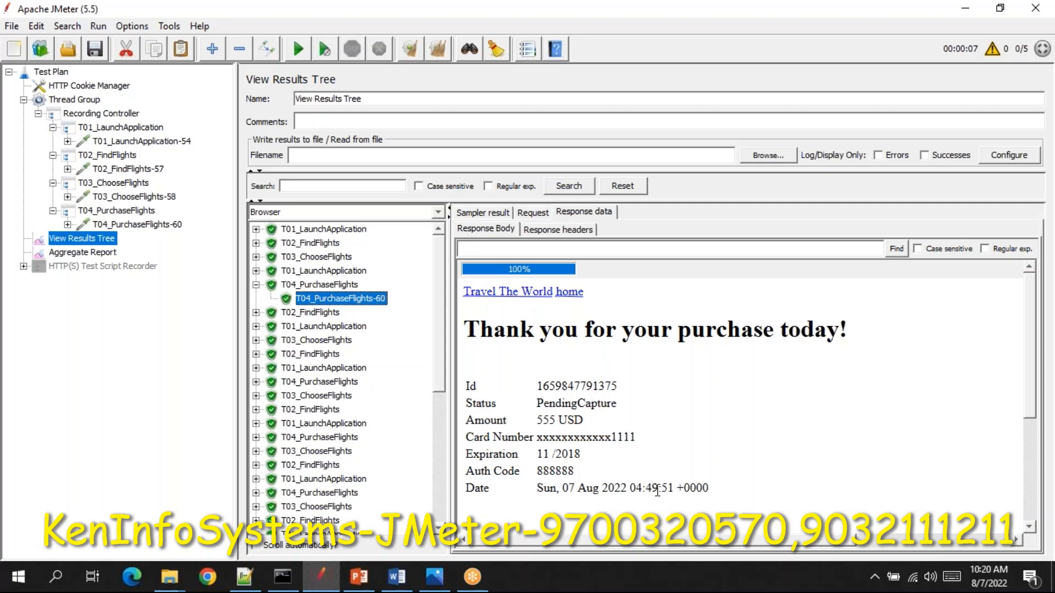
double_click(335, 492)
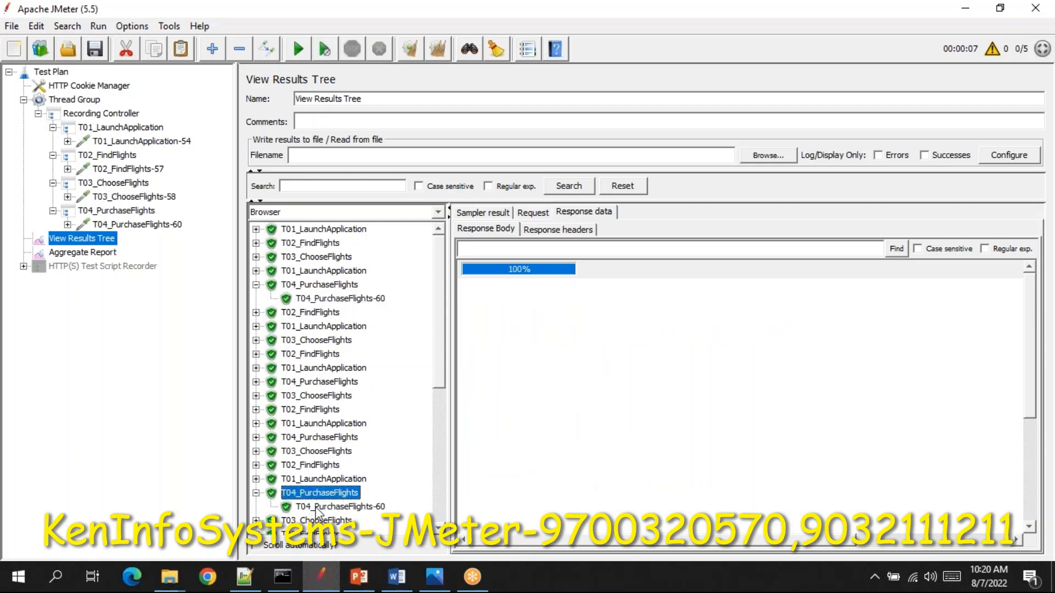
click(314, 507)
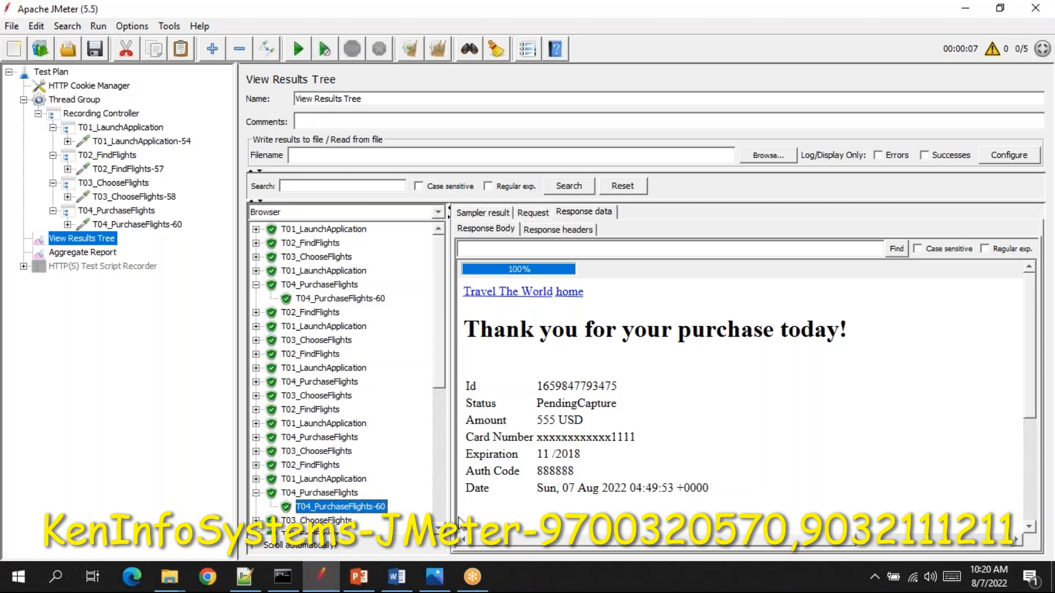
click(438, 528)
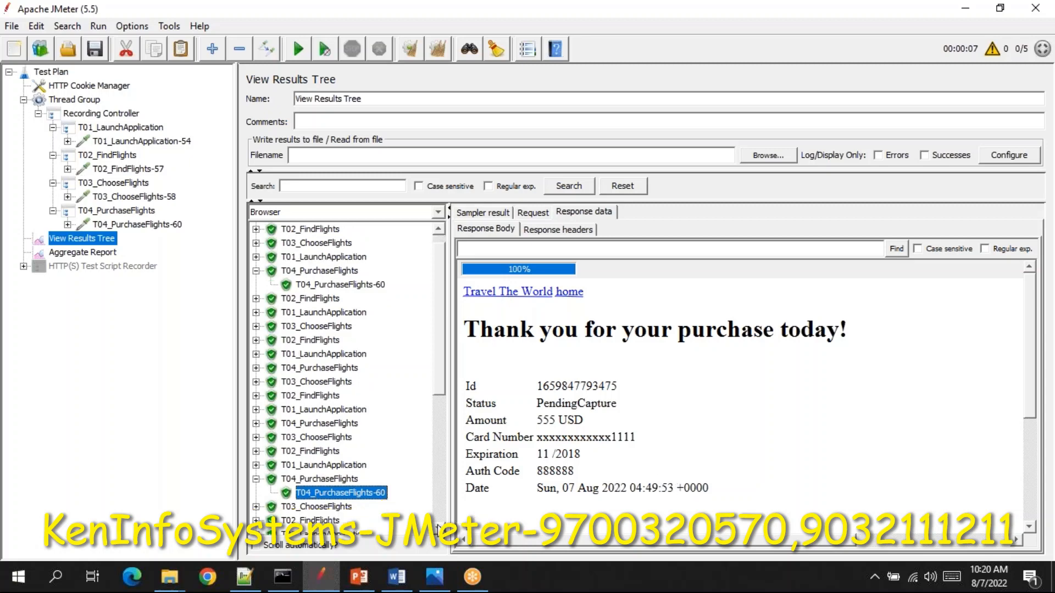
click(439, 529)
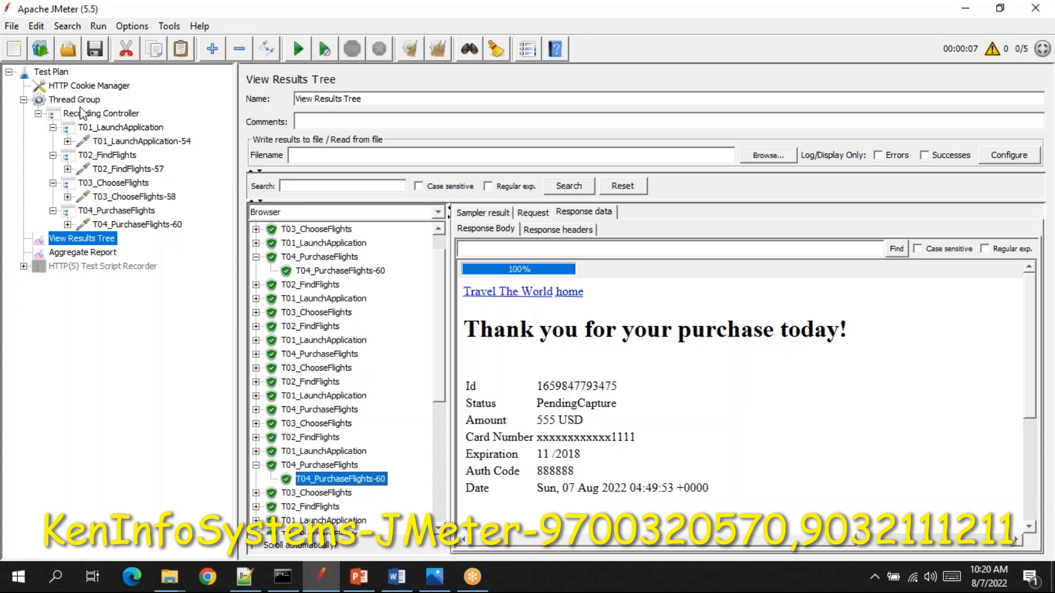
click(93, 251)
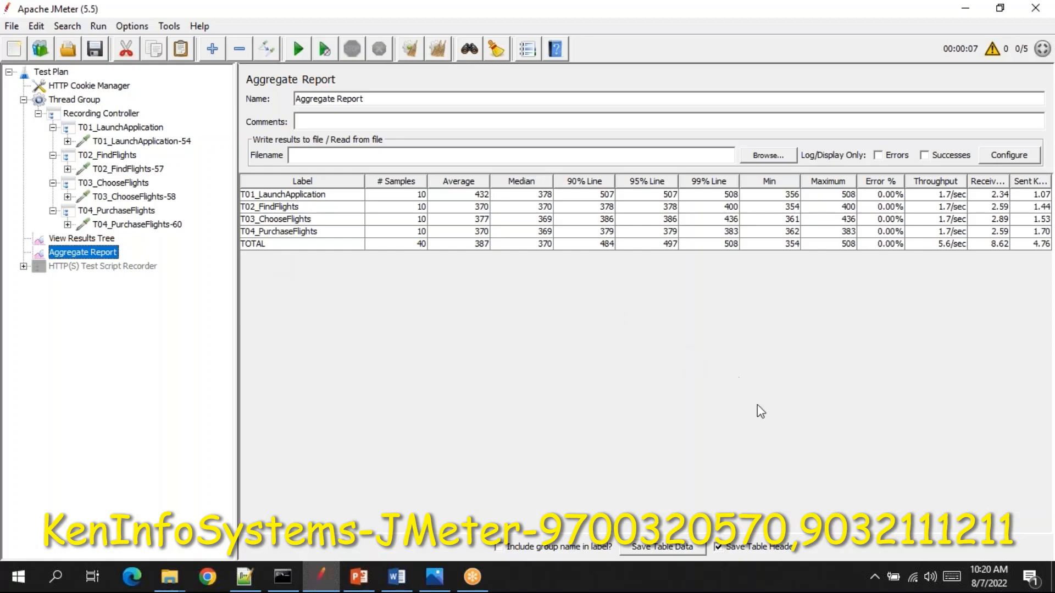
- Switch to the JmeterDemo_V3.0 presentation in PowerPoint and show the Course Content slide
click(358, 582)
click(159, 476)
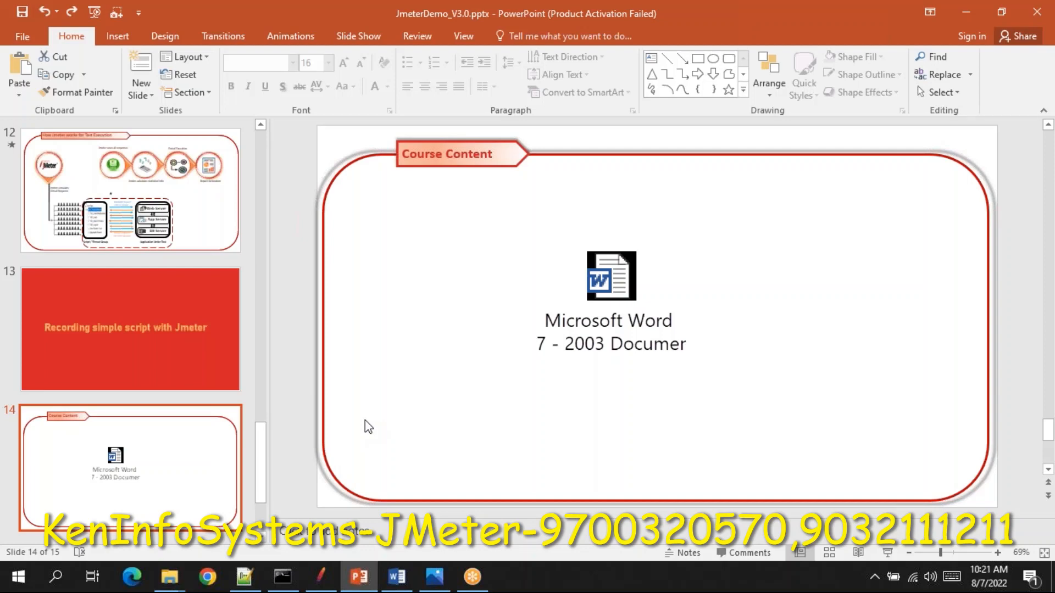
- Switch back to JMeter and examine the fromPort and toPort parameters of the T02_FindFlights-57 request
click(324, 585)
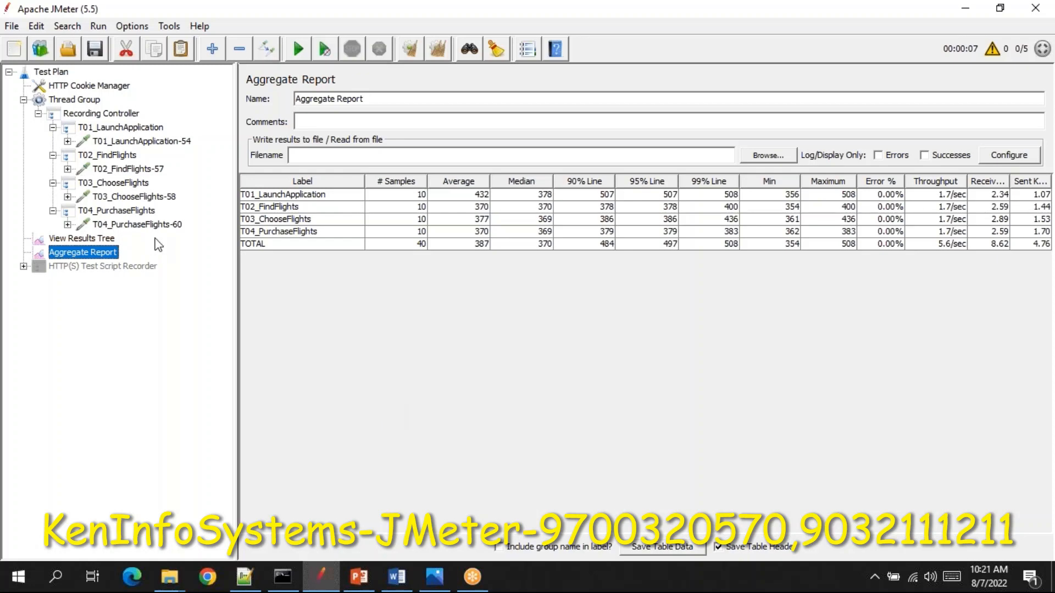
click(116, 169)
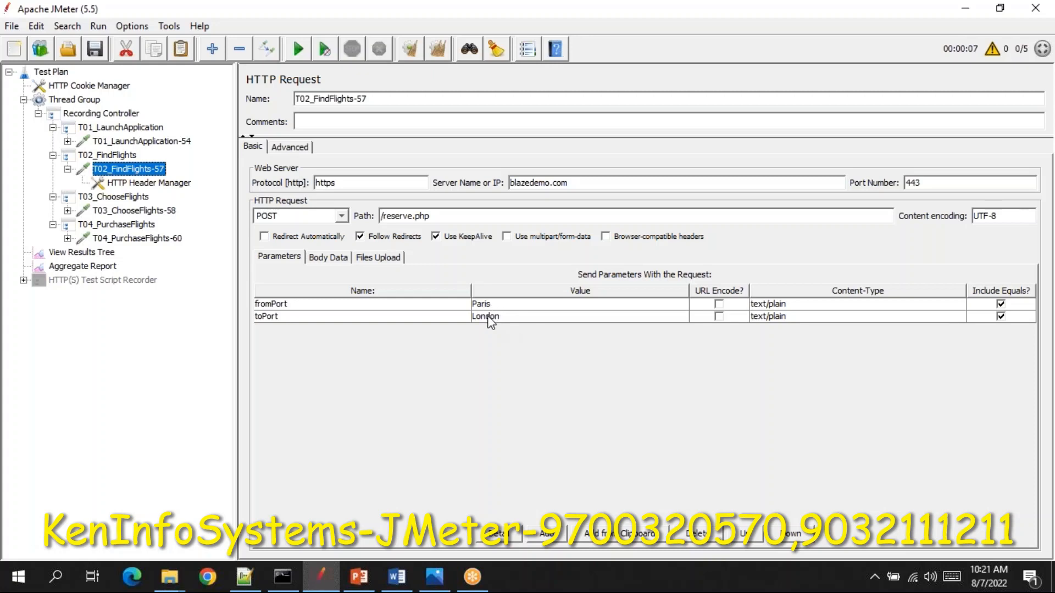
click(412, 305)
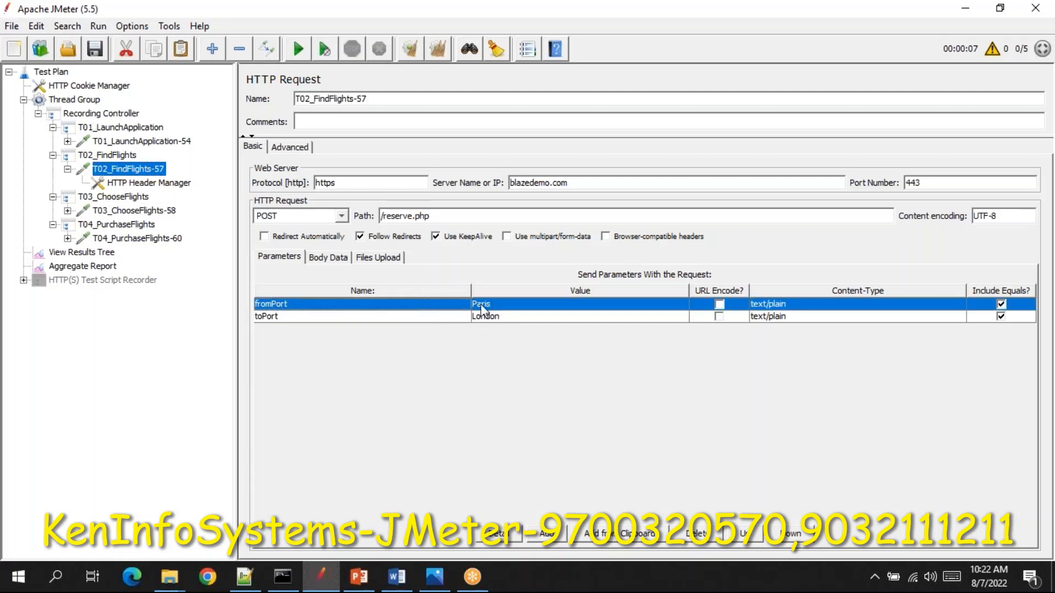
click(401, 319)
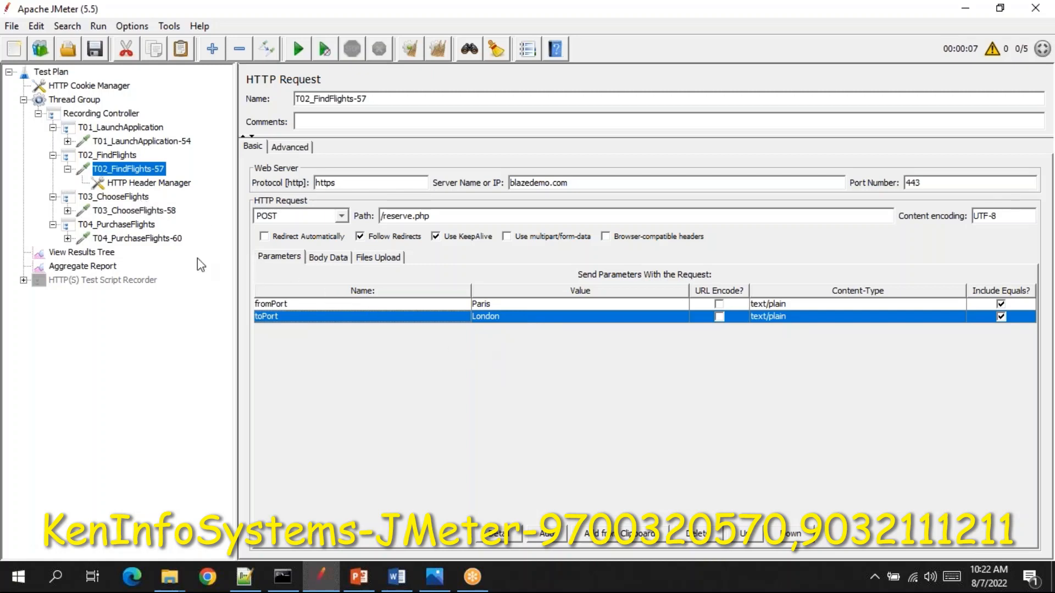
- Switch via the PowerPoint slide to the course content document in Word and read its outline from Performance Testing overview into the Introducing Jmeter module
click(359, 577)
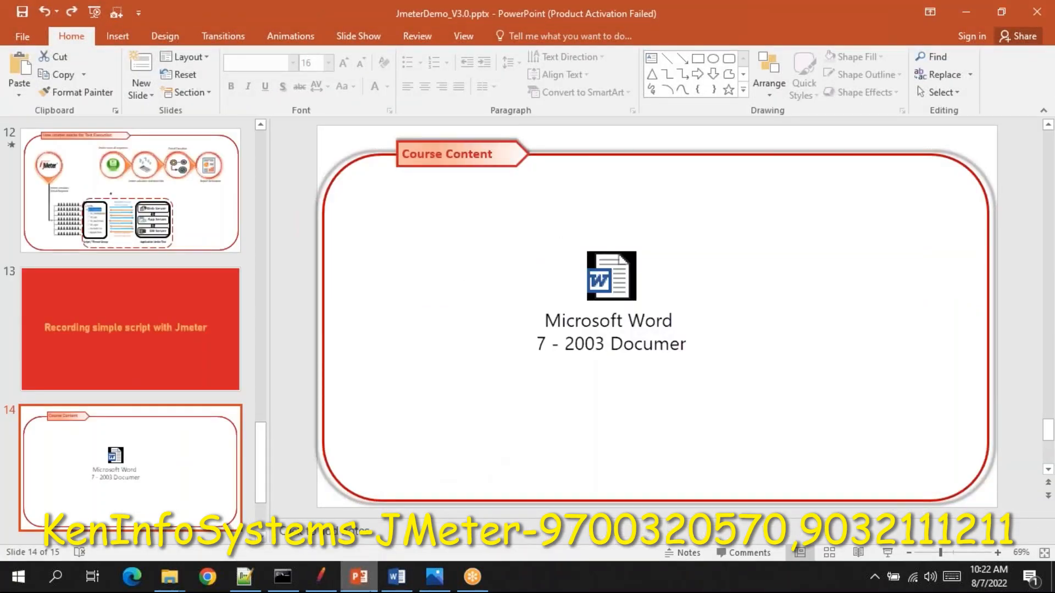
click(397, 585)
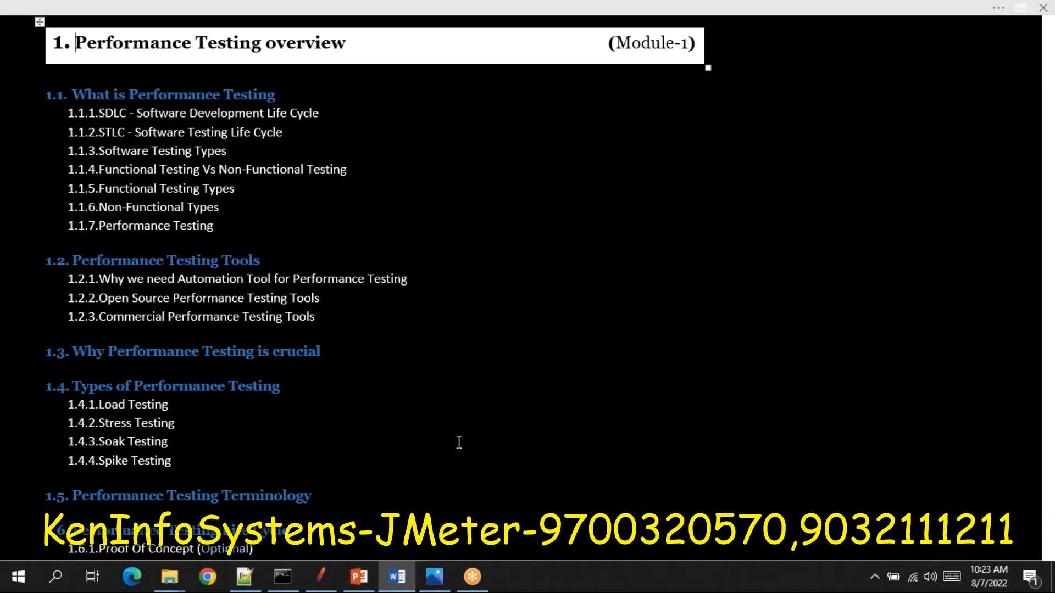
key(Down)
key(Down)
key(Down)
key(Down)
key(Down)
key(Down)
key(Down)
key(Down)
key(Down)
key(Down)
key(Down)
key(Down)
key(Down)
key(Down)
key(Down)
key(Down)
key(Down)
key(Down)
key(Down)
key(Down)
key(Down)
key(Down)
key(Down)
key(Down)
key(Down)
key(Down)
key(Down)
key(Down)
key(Down)
key(Down)
key(Down)
key(Down)
key(Down)
key(Down)
key(Down)
key(Down)
key(Down)
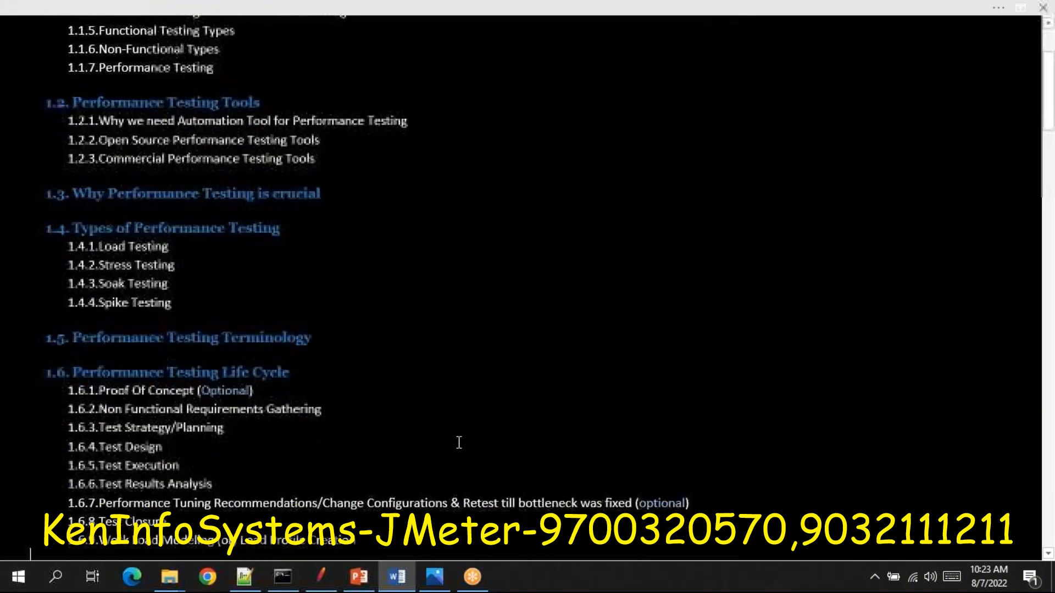
key(Down)
key(Down)
key(Down)
key(Down)
key(Down)
key(Down)
key(Down)
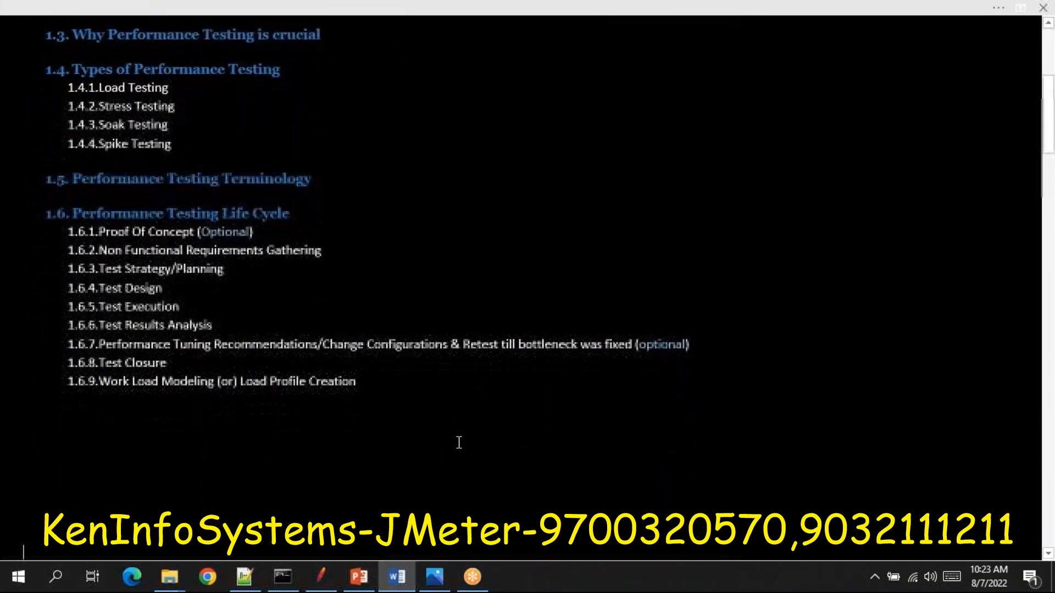
key(Down)
key(Down)
key(Down)
key(Down)
key(Down)
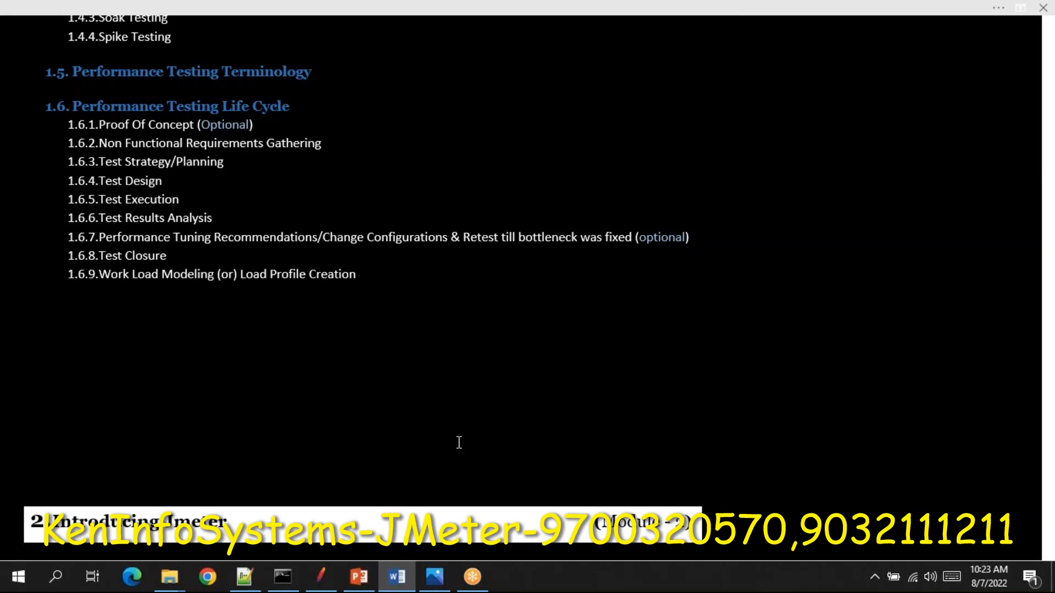
key(Down)
key(Down)
key(Down)
key(Down)
key(Down)
key(Down)
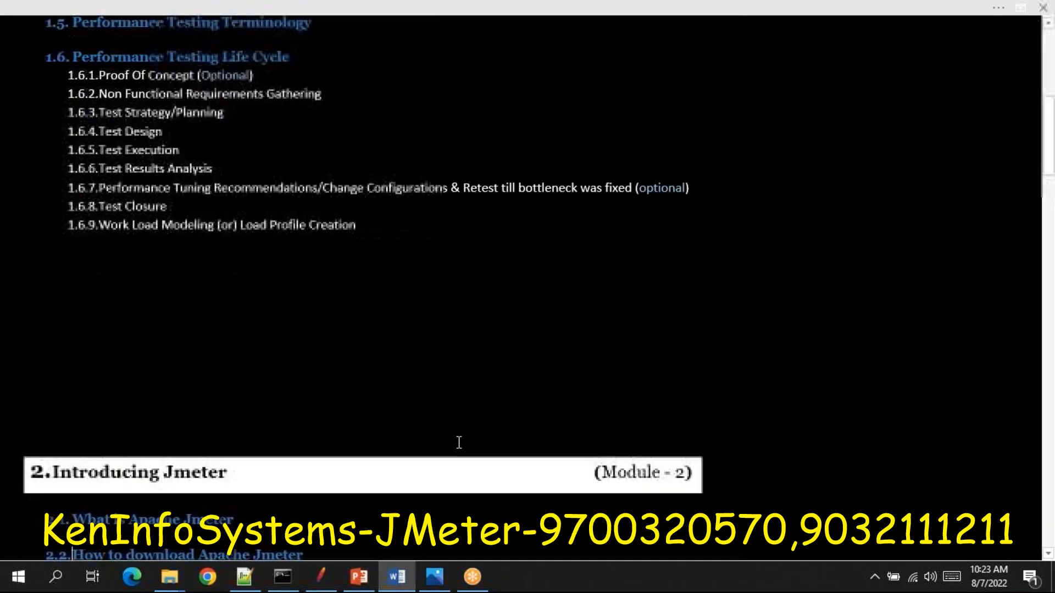
key(Down)
key(Down)
key(Down)
key(Down)
key(Down)
key(Down)
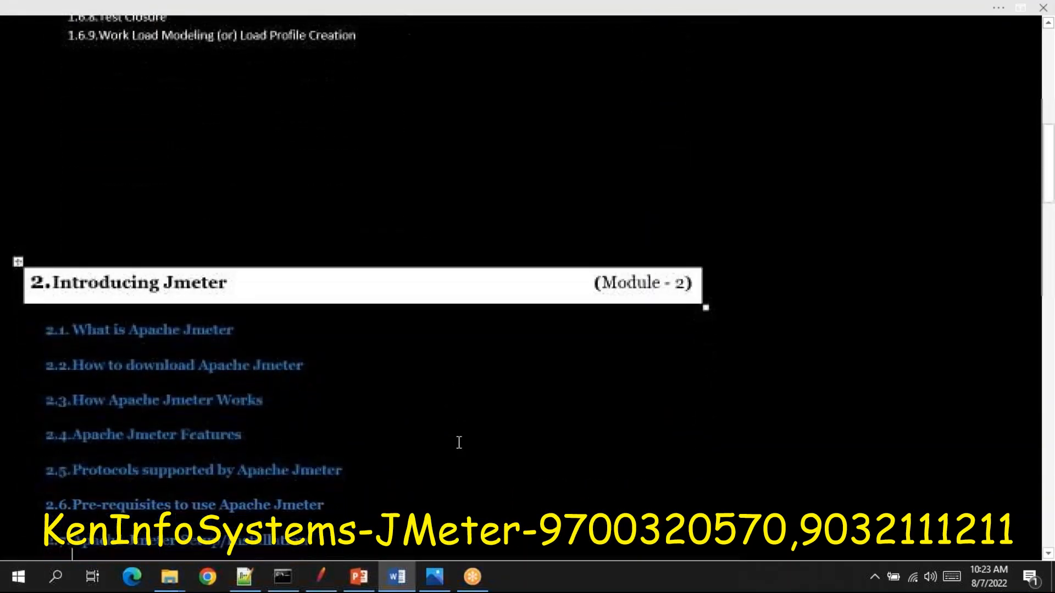
key(Down)
key(Down)
key(Down)
key(Down)
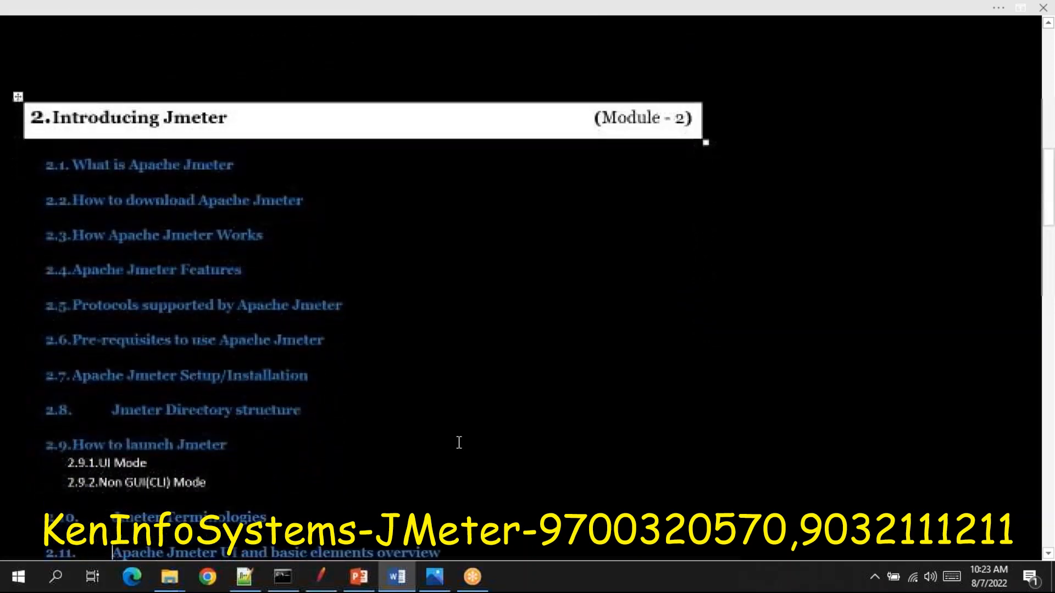
key(Down)
key(Down)
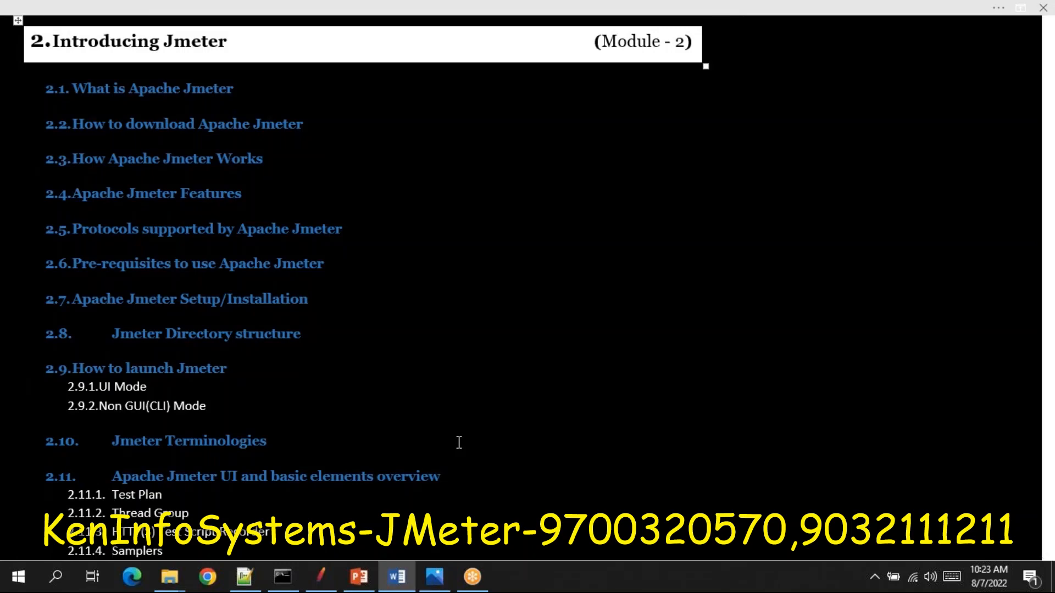
- Read the rest of the Introducing Jmeter module, through the Apache Jmeter UI and basic elements overview ending at Timers
key(Down)
key(Down)
key(Down)
key(Down)
key(Down)
key(Down)
key(Down)
key(Down)
key(Down)
key(Down)
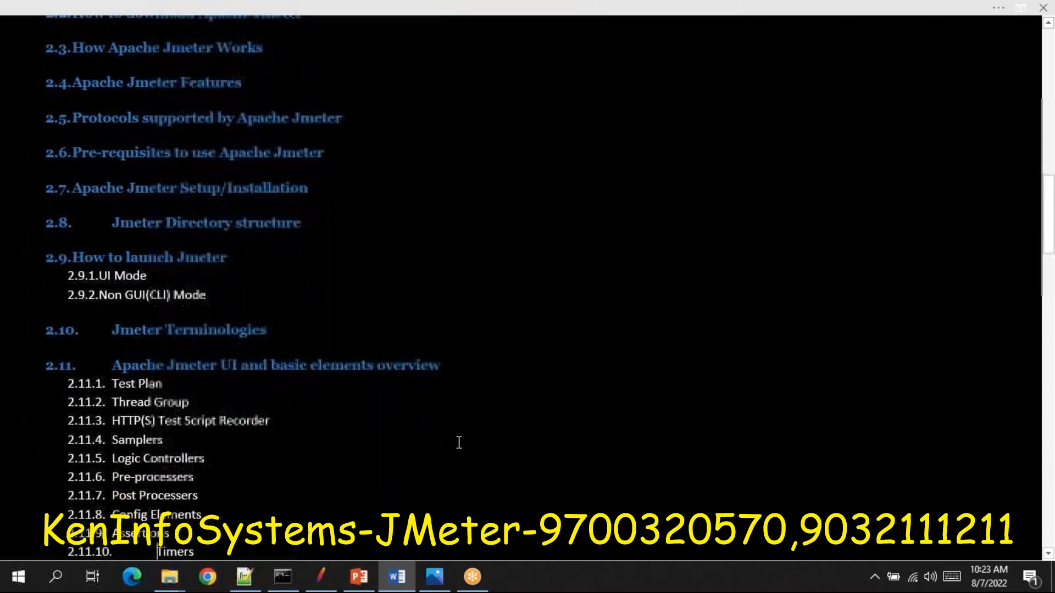
key(Down)
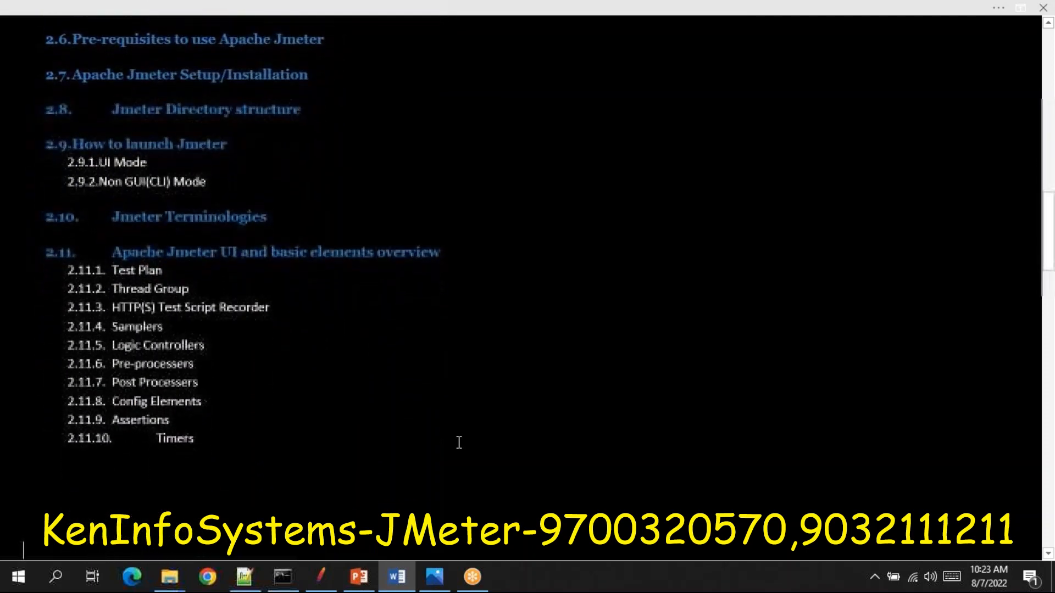
key(Down)
key(Down)
key(Down)
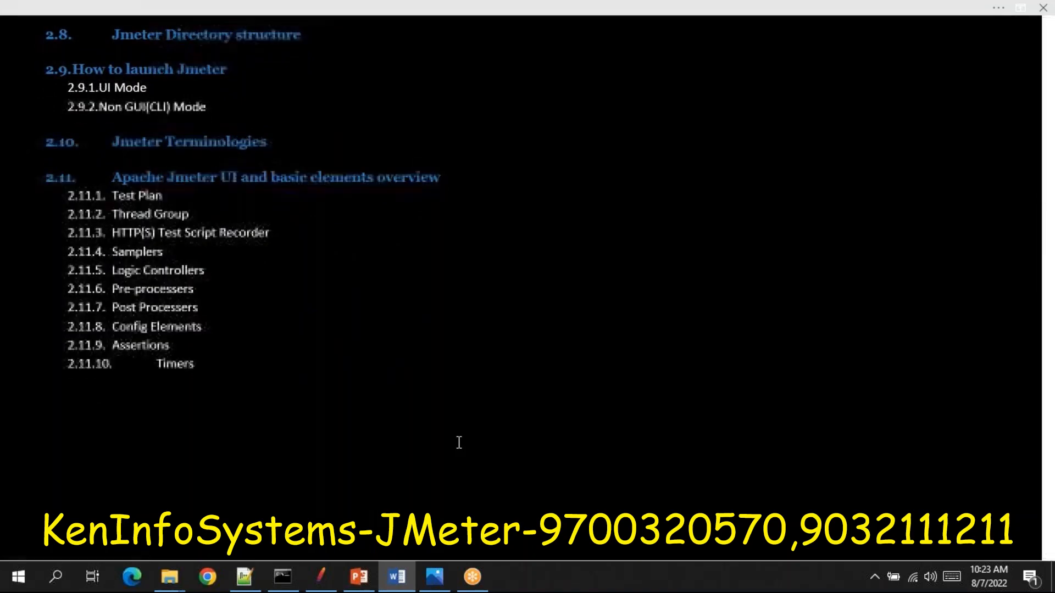
key(Down)
key(Down)
key(Down)
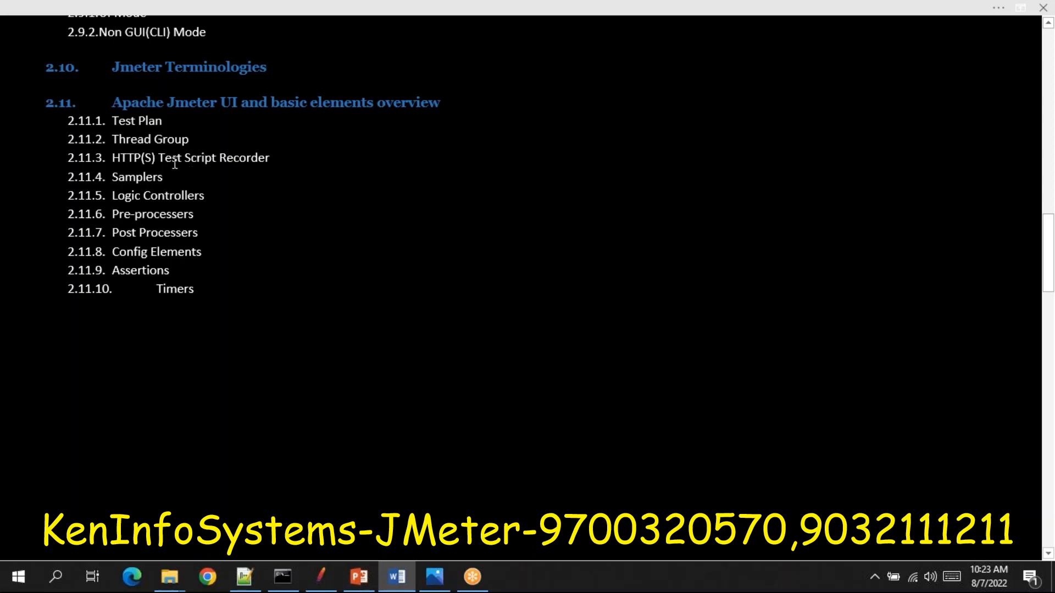
- Read the Jmeter Scripting module's sections on script recording pre-requisites and script recording with Apache Jmeter
scroll(187, 174, down, 3)
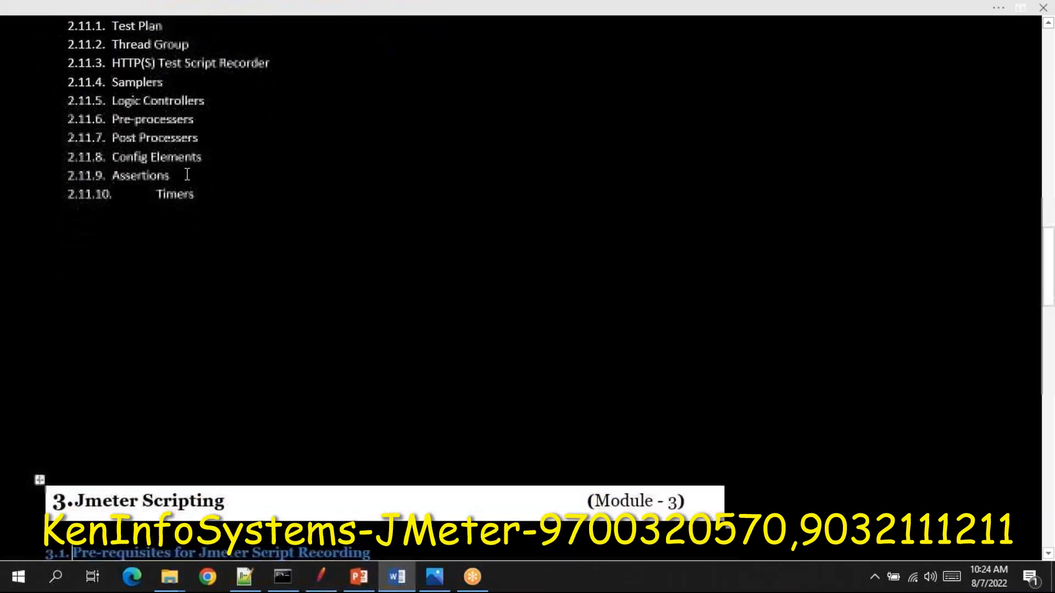
scroll(186, 175, down, 4)
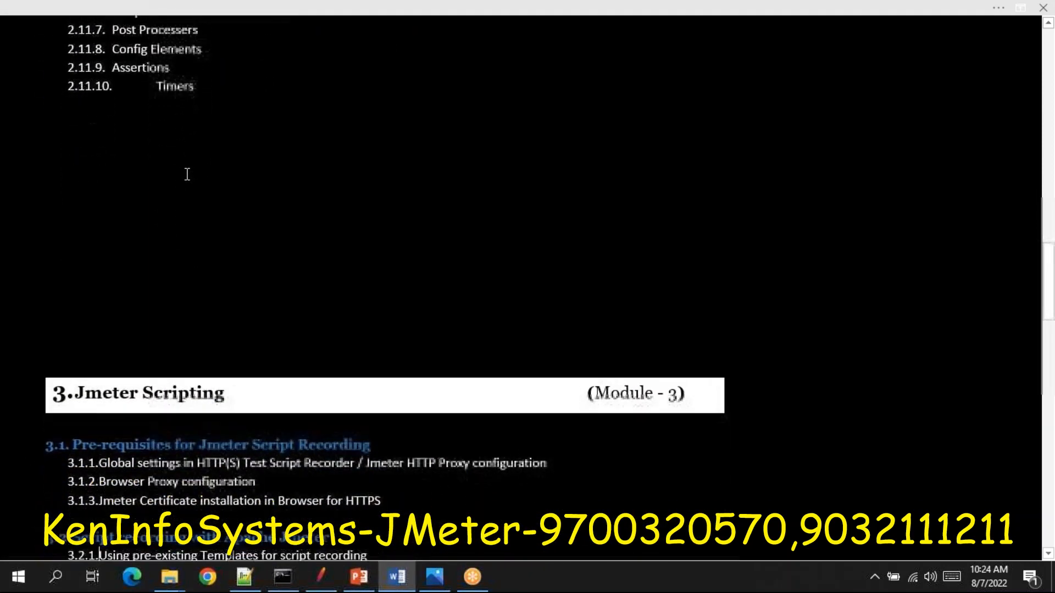
scroll(187, 174, down, 3)
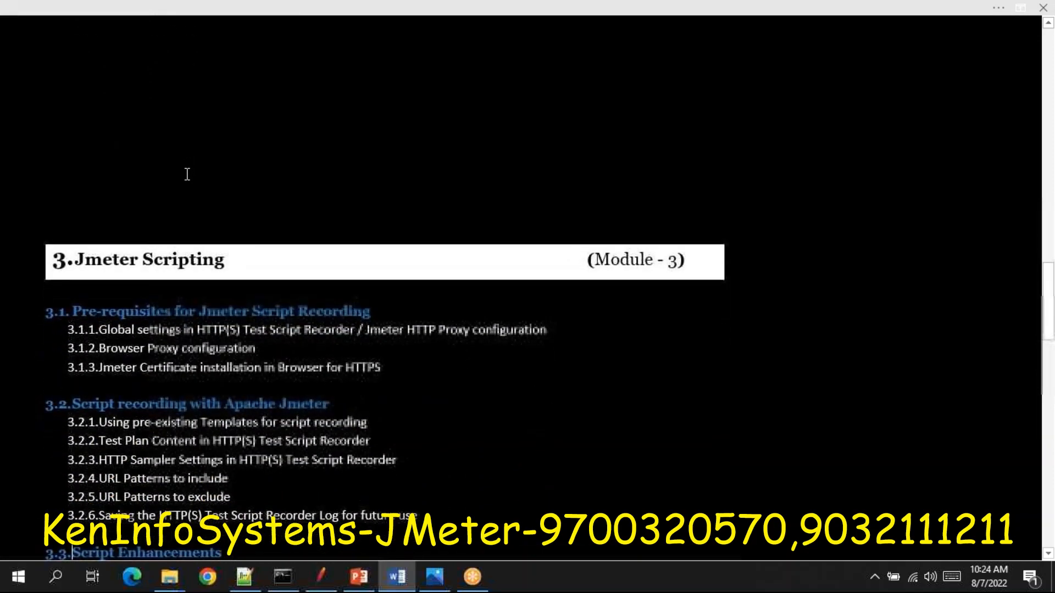
scroll(187, 174, down, 4)
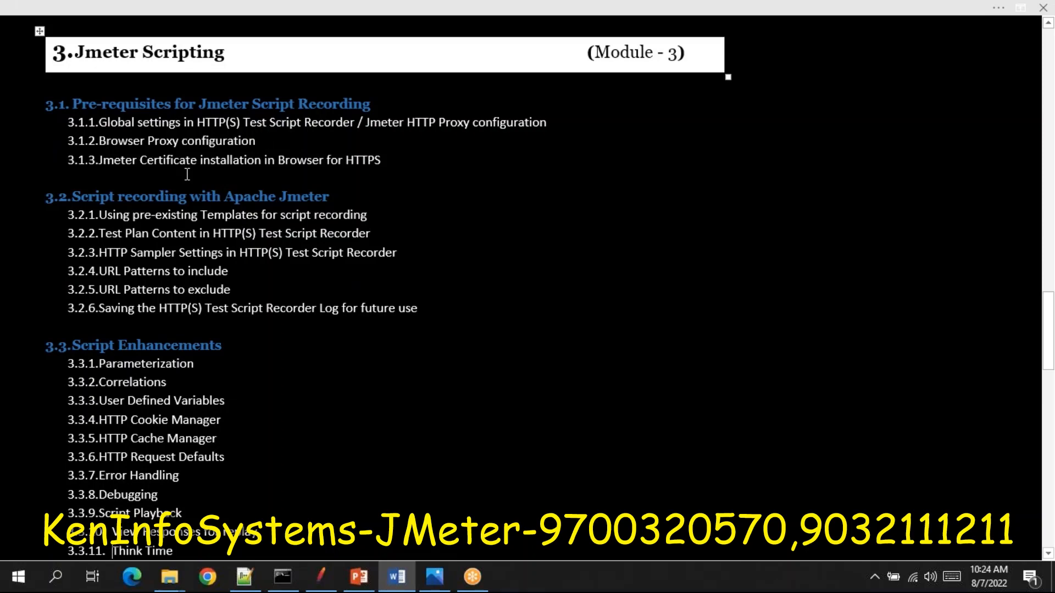
scroll(187, 175, down, 1)
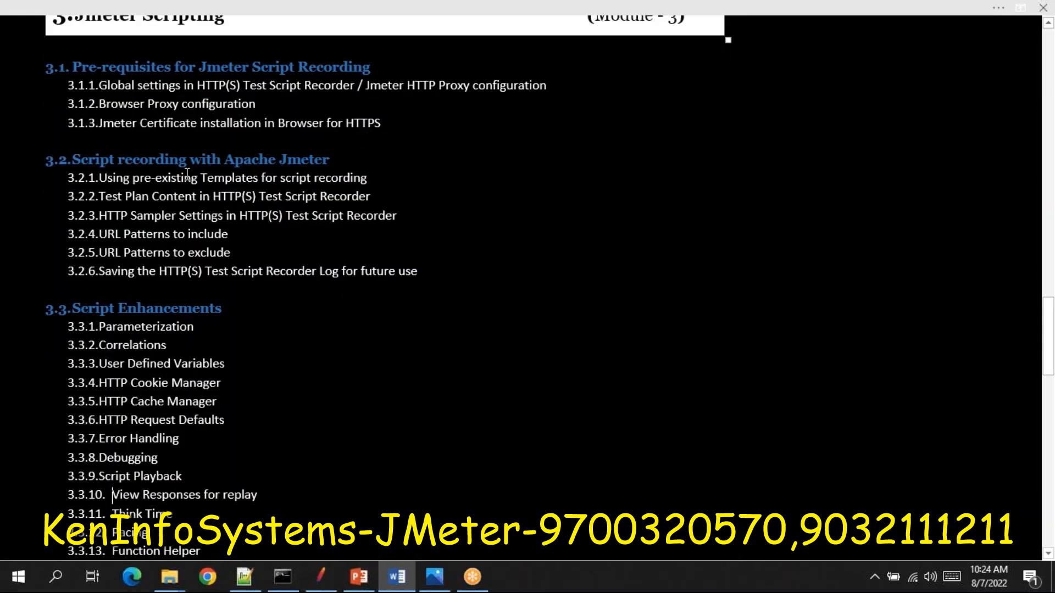
key(Up)
key(Up)
key(Up)
key(Up)
key(Up)
key(Up)
key(Up)
key(Up)
key(Up)
key(Up)
key(Up)
key(Up)
key(Down)
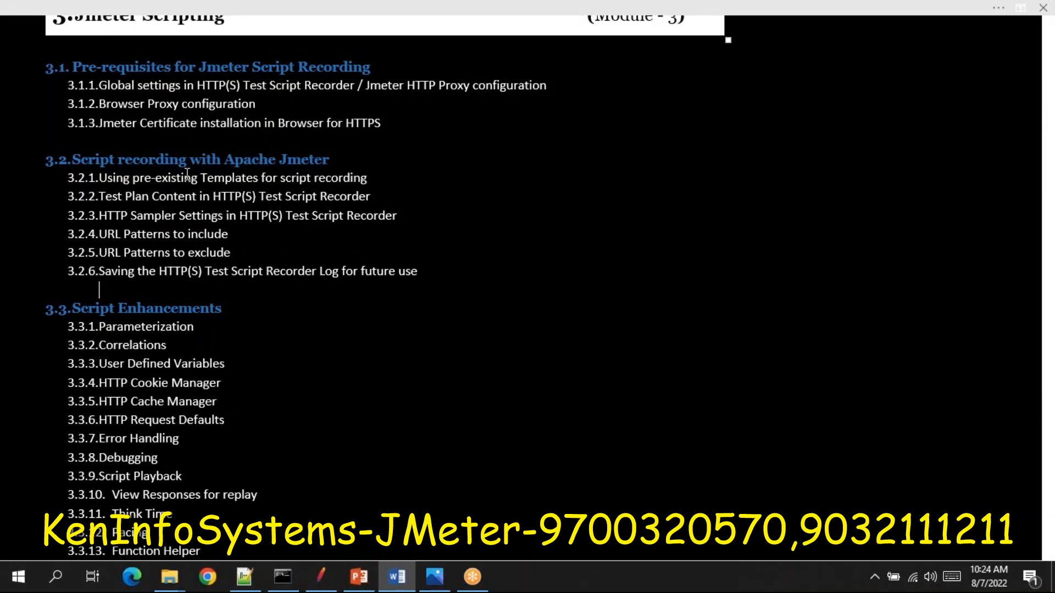
- Read the Script Enhancements section of Module 3, from Parameterization through Script Standardization
key(Down)
key(Down)
key(Down)
key(Down)
key(Down)
key(Down)
key(Down)
key(Down)
key(Down)
key(Down)
key(Down)
key(Down)
key(Down)
key(Down)
key(Down)
key(Down)
key(Down)
key(Down)
key(Down)
key(Down)
key(Down)
key(Down)
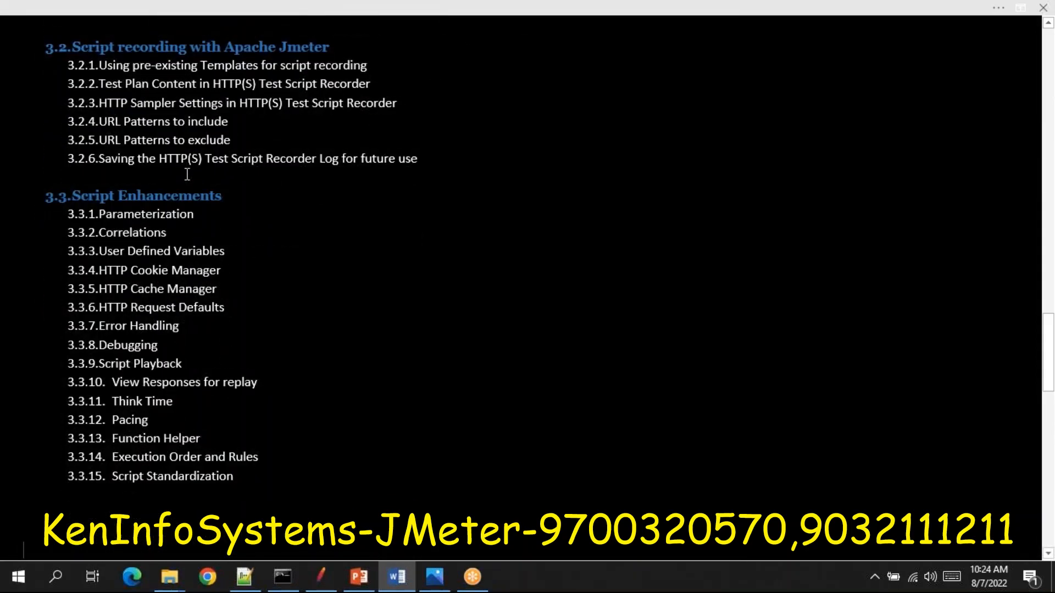
key(Down)
key(Down)
key(Down)
key(Down)
key(Down)
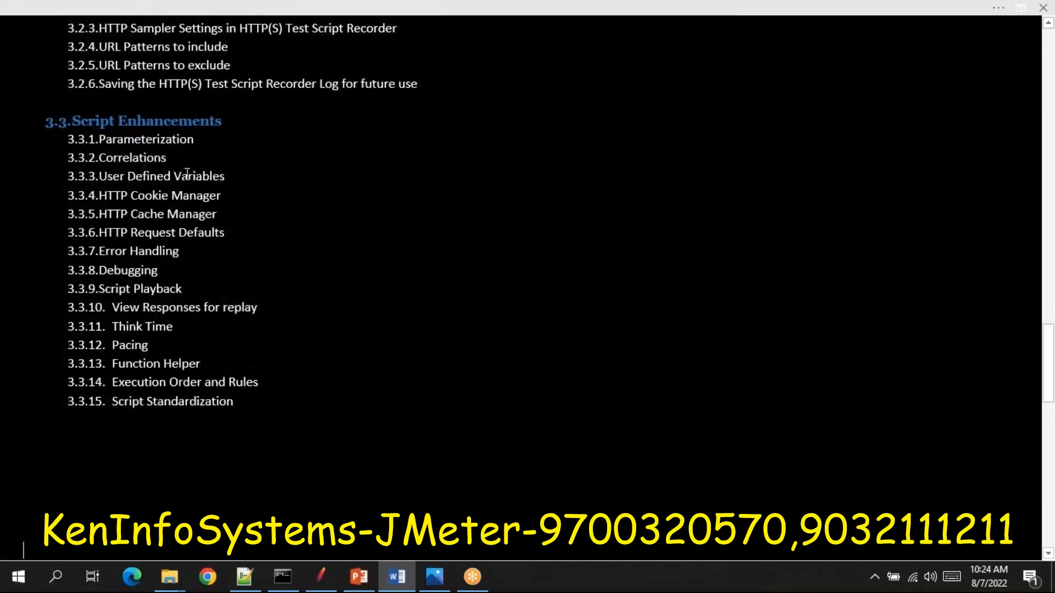
- Read the Jmeter Test Execution module, covering the UI Mode and CLI Mode (Non-GUI Mode) topics
key(Down)
key(Down)
key(Down)
key(Down)
key(Down)
key(Down)
key(Down)
key(Down)
key(Down)
key(Down)
key(Down)
key(Down)
key(Down)
key(Down)
key(Down)
key(Down)
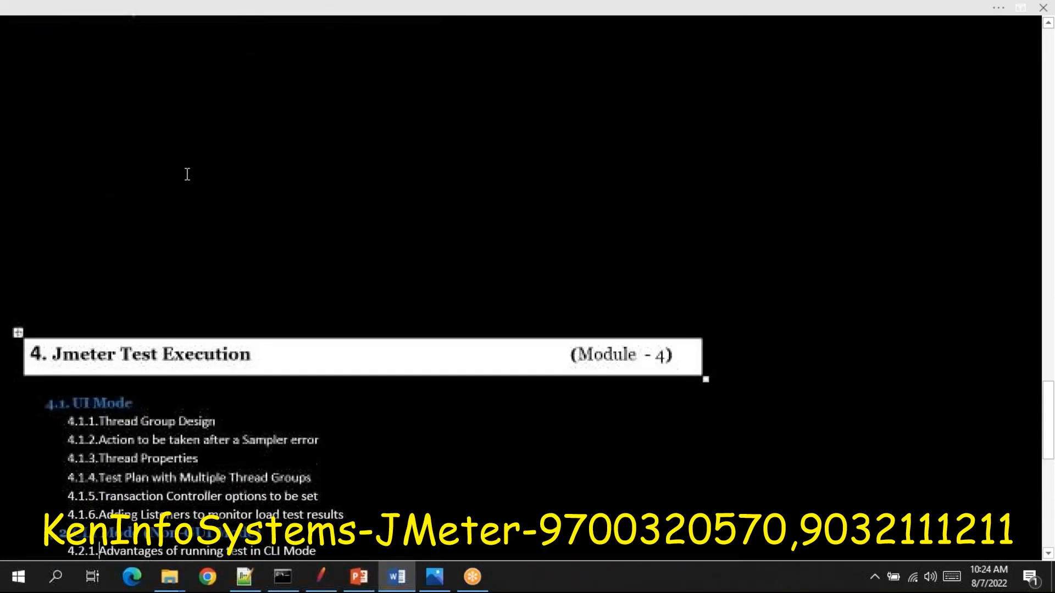
key(Down)
key(Down)
key(Down)
key(Down)
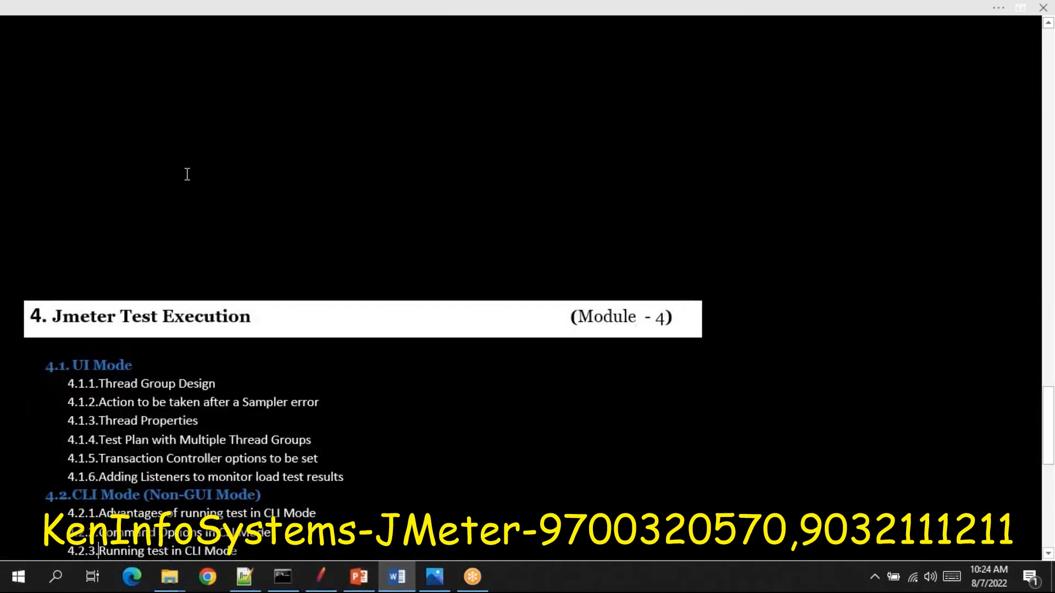
key(Down)
key(Down)
key(Down)
key(Down)
key(Down)
key(Down)
key(Down)
key(Down)
key(Down)
key(Down)
key(Down)
key(Down)
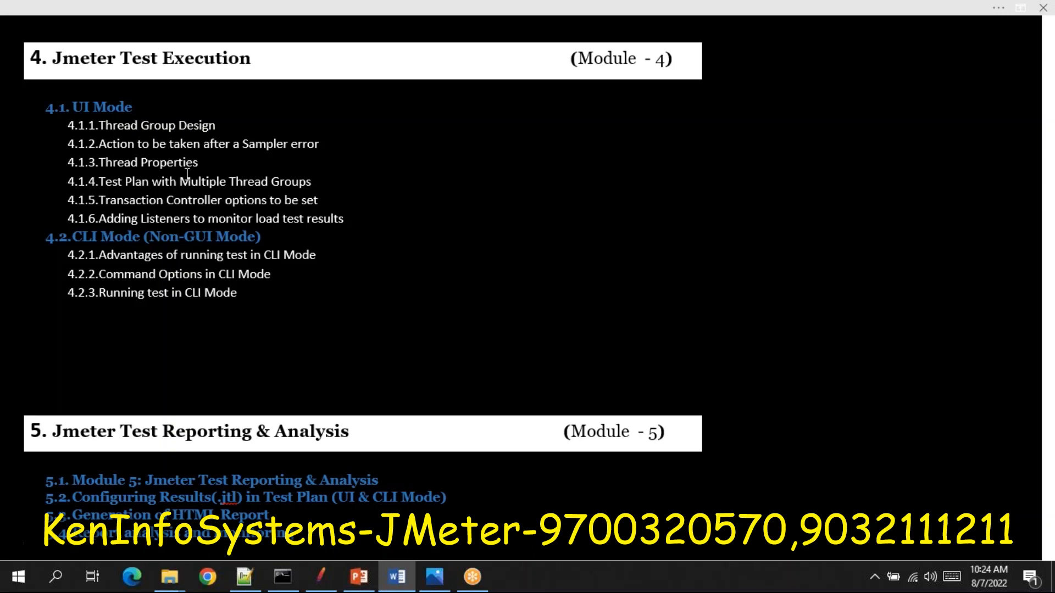
- Read the Jmeter Test Reporting & Analysis and Other topics modules, and switch back to the JmeterDemo_V3.0 presentation in PowerPoint
scroll(186, 174, down, 3)
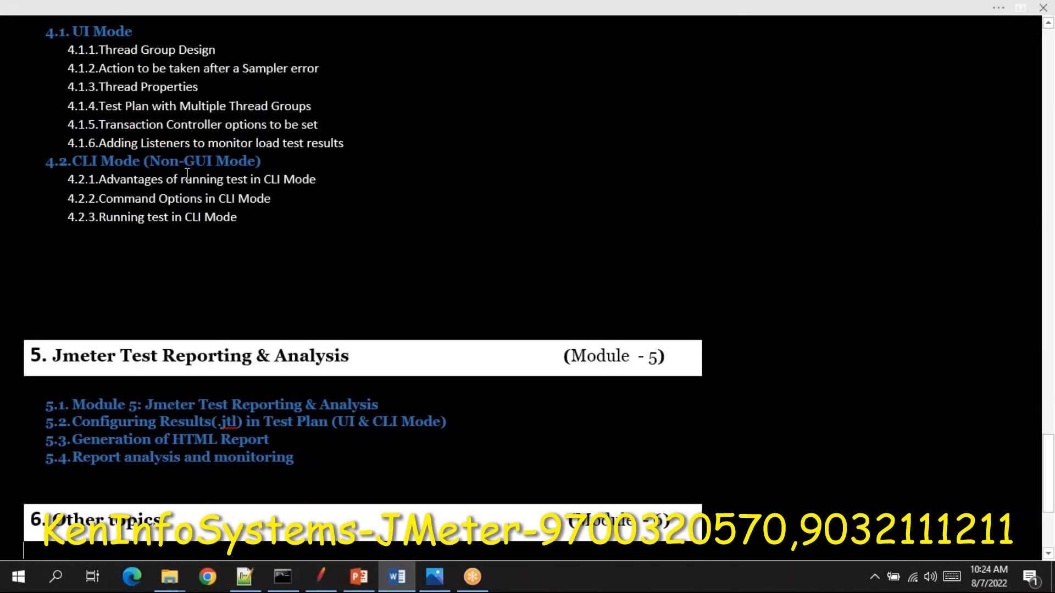
scroll(187, 174, down, 5)
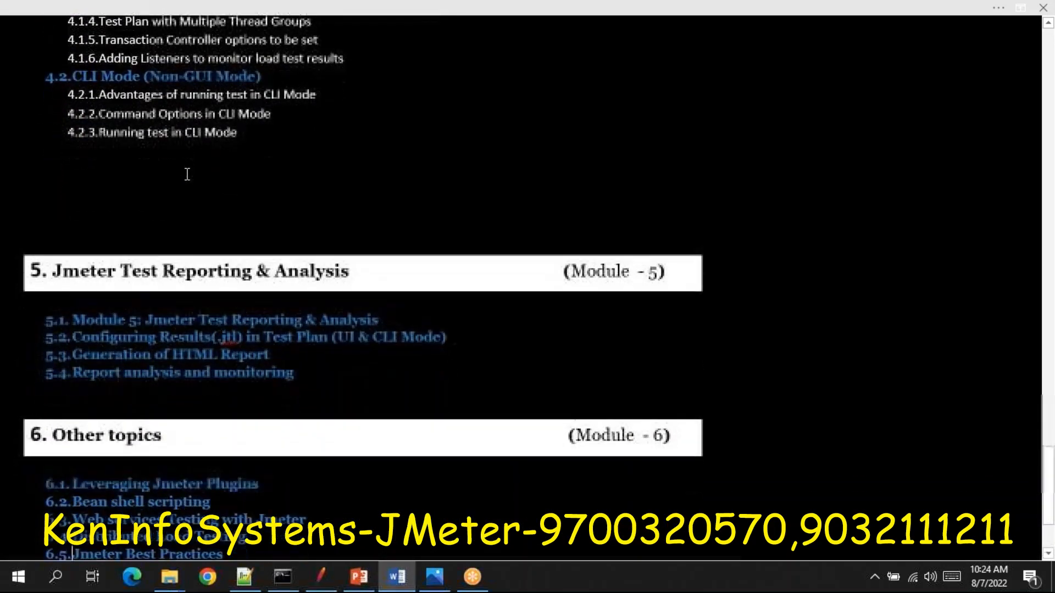
scroll(186, 173, down, 3)
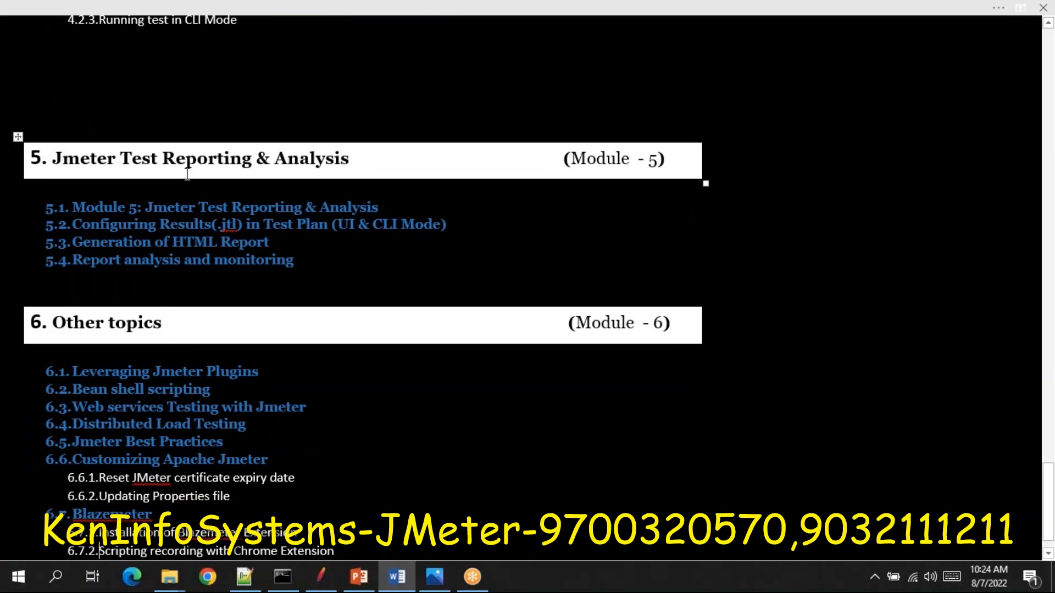
scroll(187, 174, down, 1)
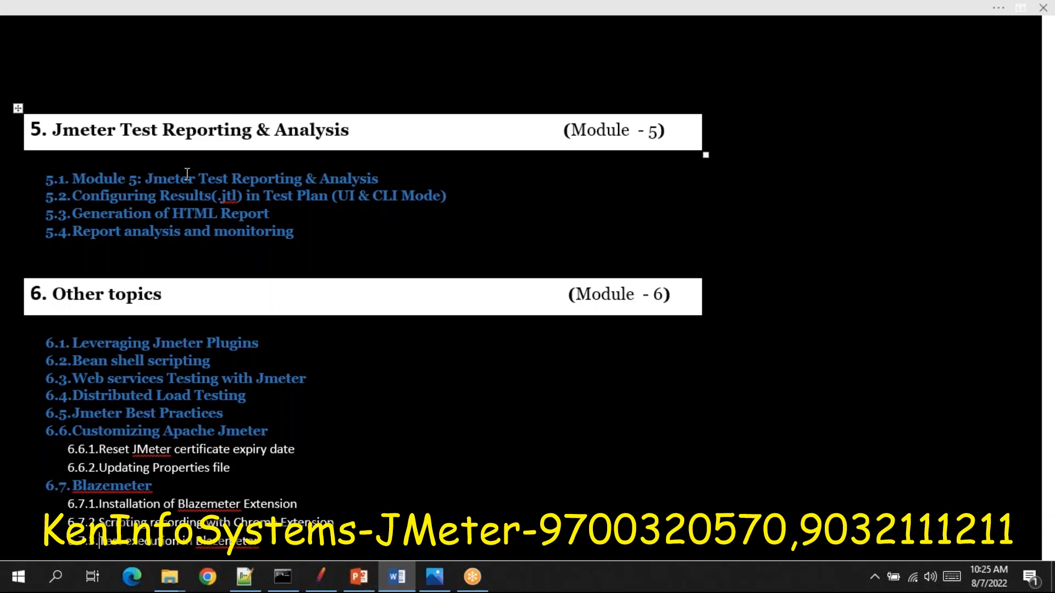
click(355, 582)
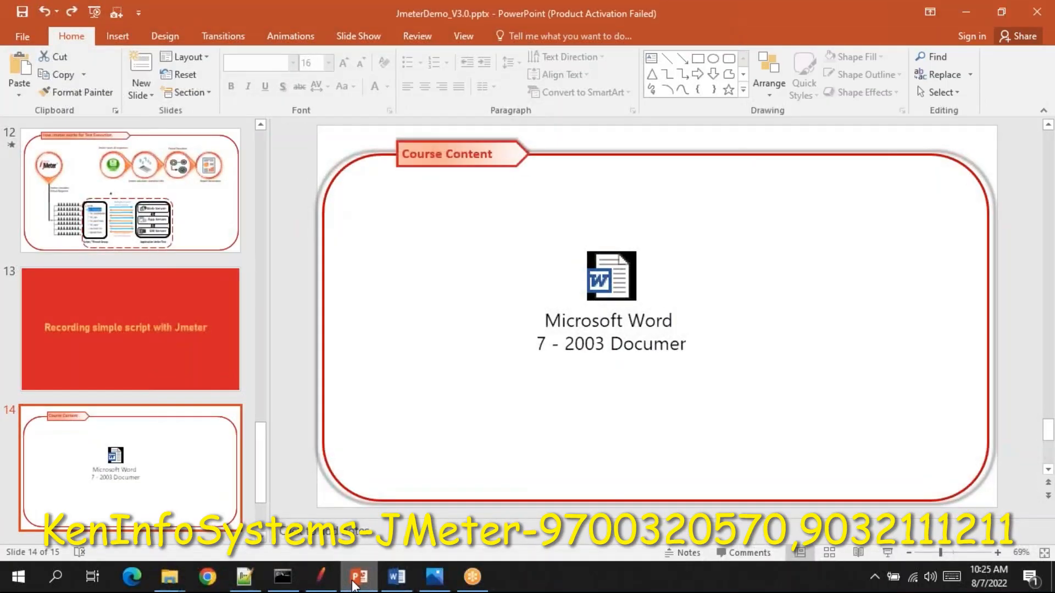